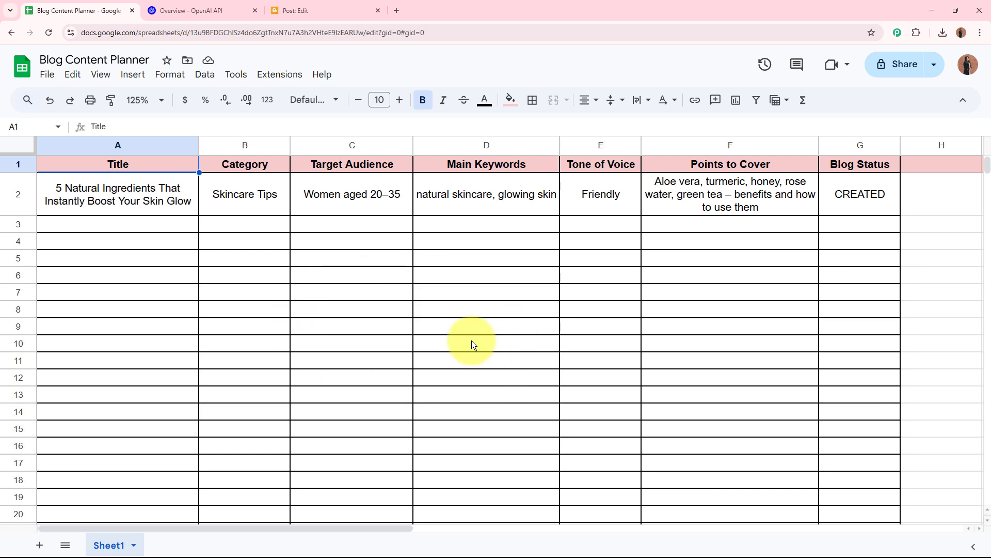
- Look over the existing Blogger post, the Blog Content Planner sheet's column headings and the OpenAI developer platform overview
click(346, 10)
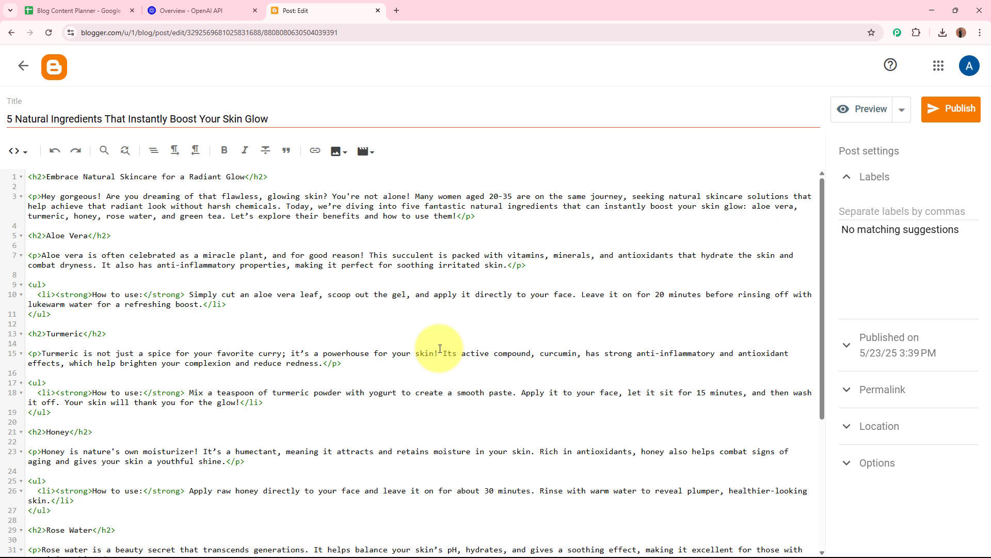
click(80, 10)
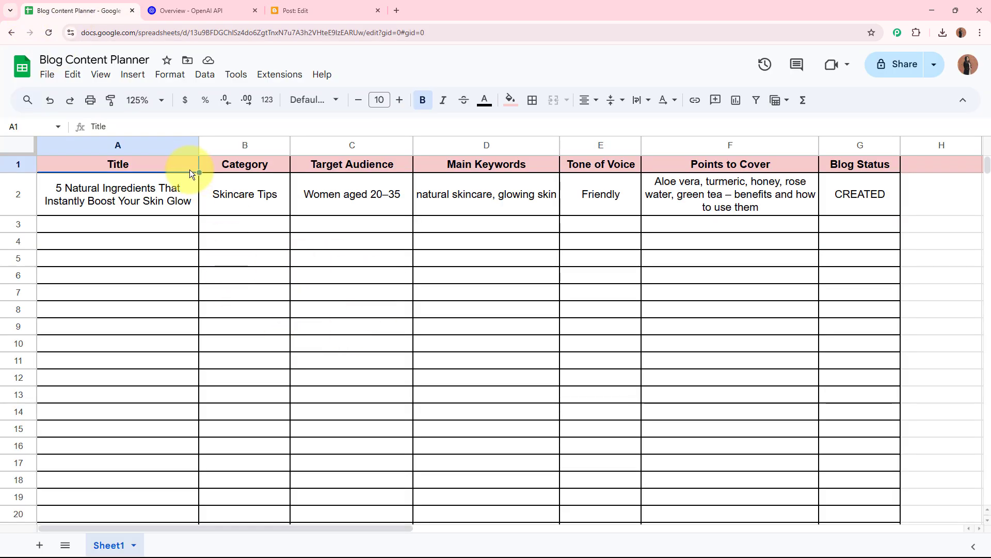
click(243, 163)
click(339, 164)
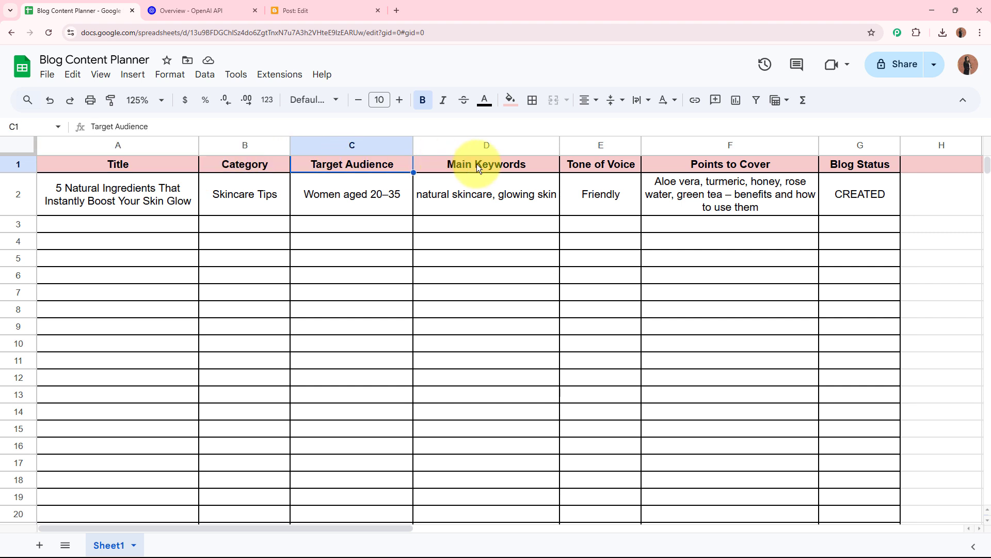
click(503, 163)
click(621, 164)
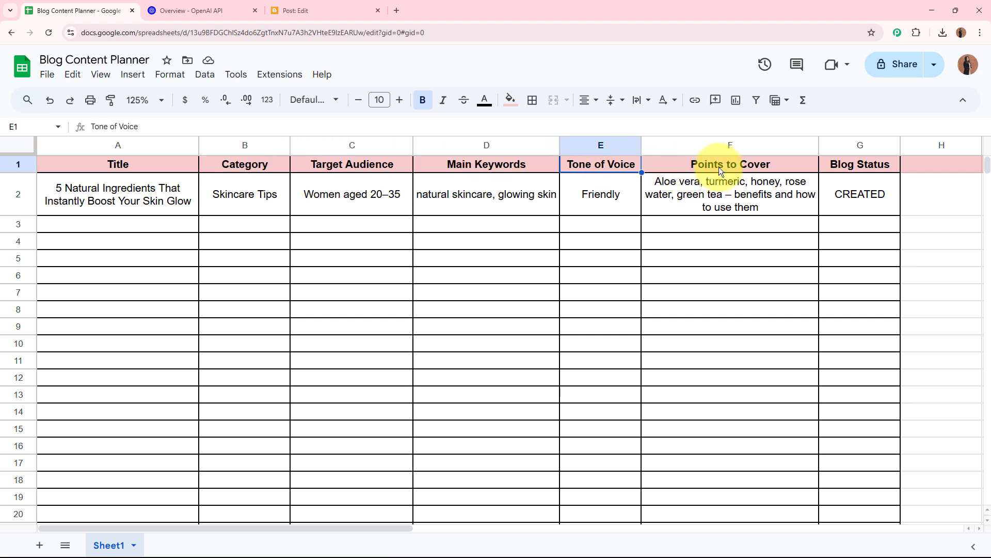
click(719, 166)
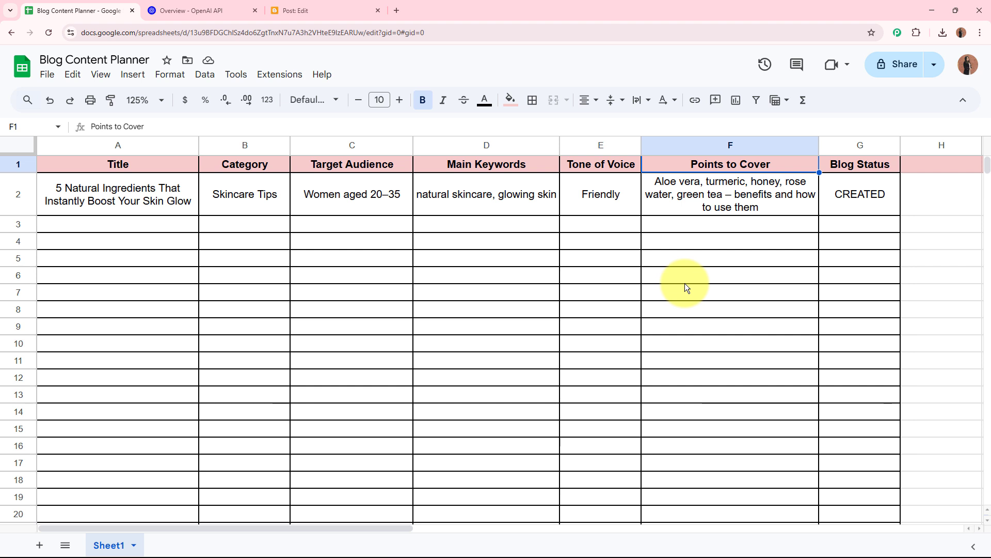
click(202, 11)
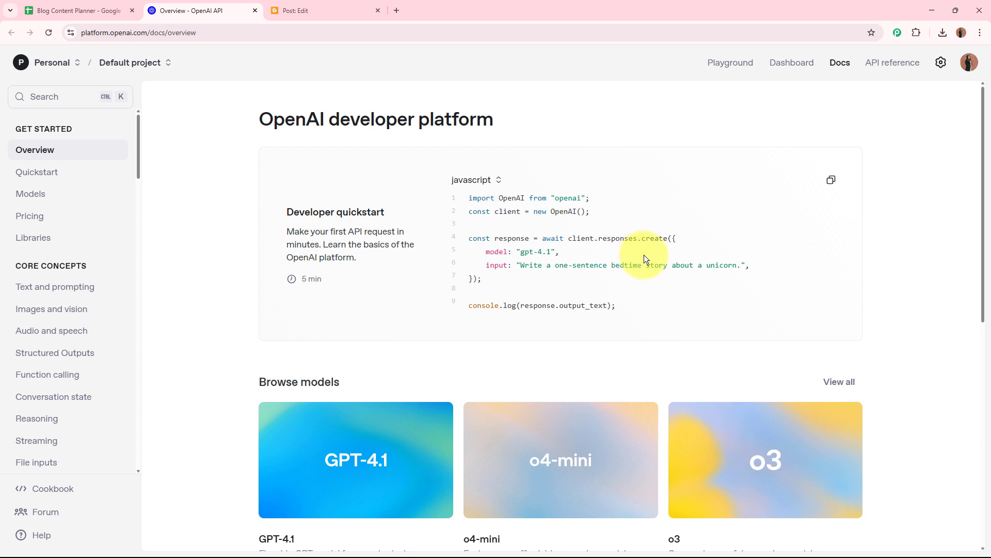
click(95, 9)
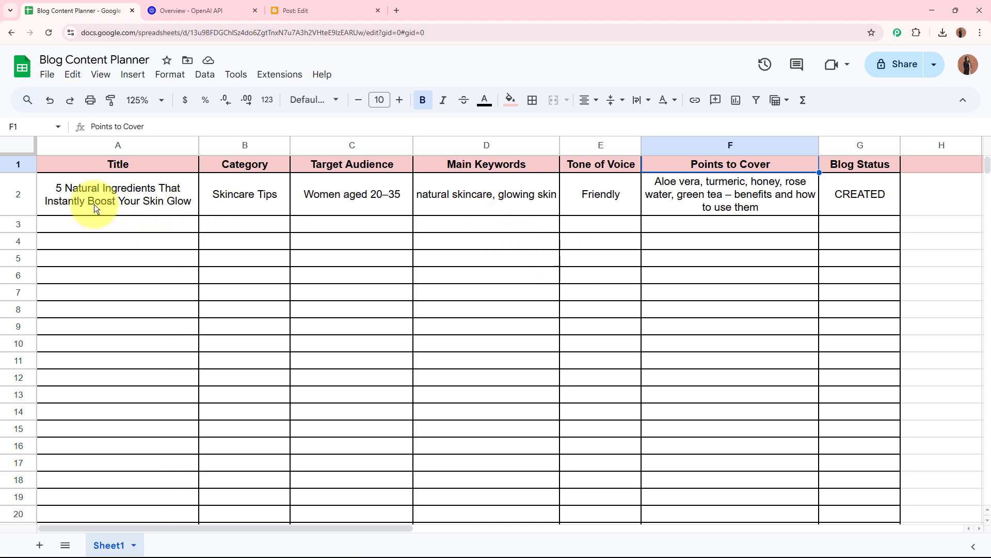
- In row 3, add "How to Build a Simple Skincare Routine for Oily Skin" with its category, audience, keywords, Informative tone and points to cover
drag(76, 217, 689, 227)
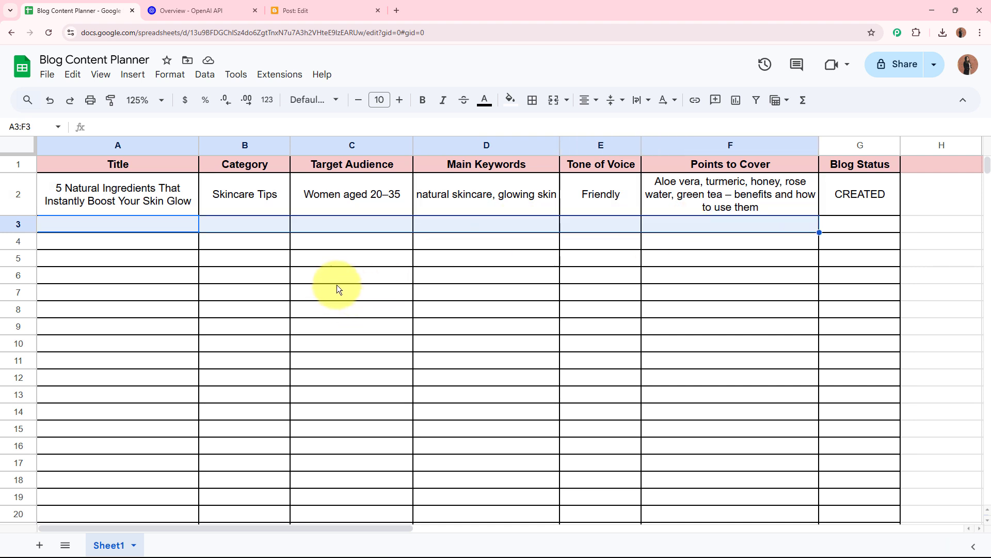
click(856, 225)
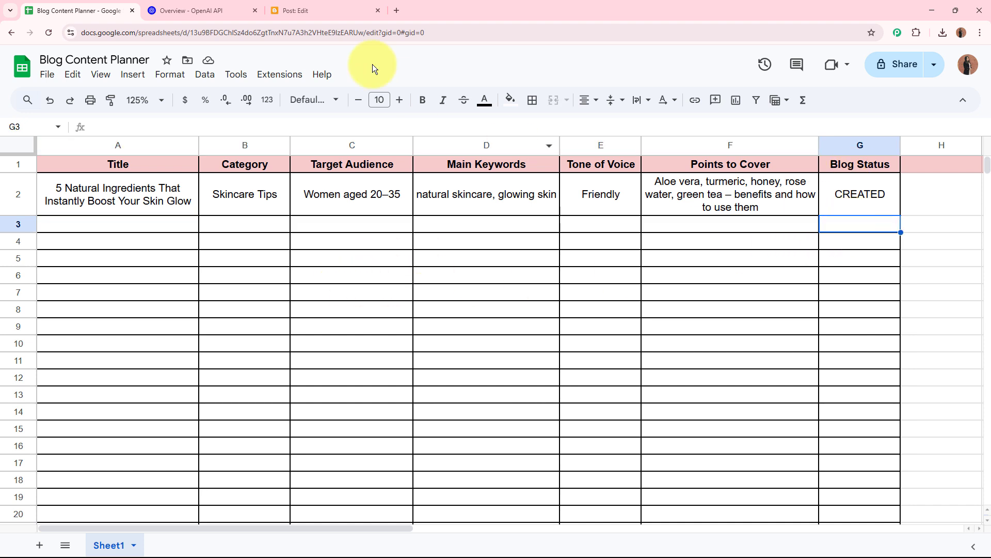
click(317, 6)
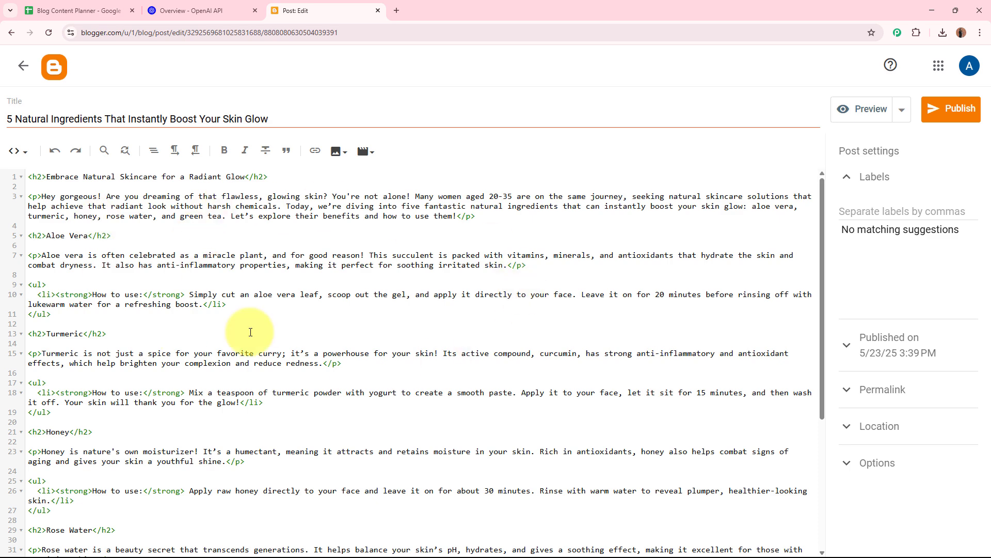
click(94, 5)
drag(106, 227, 694, 230)
click(646, 327)
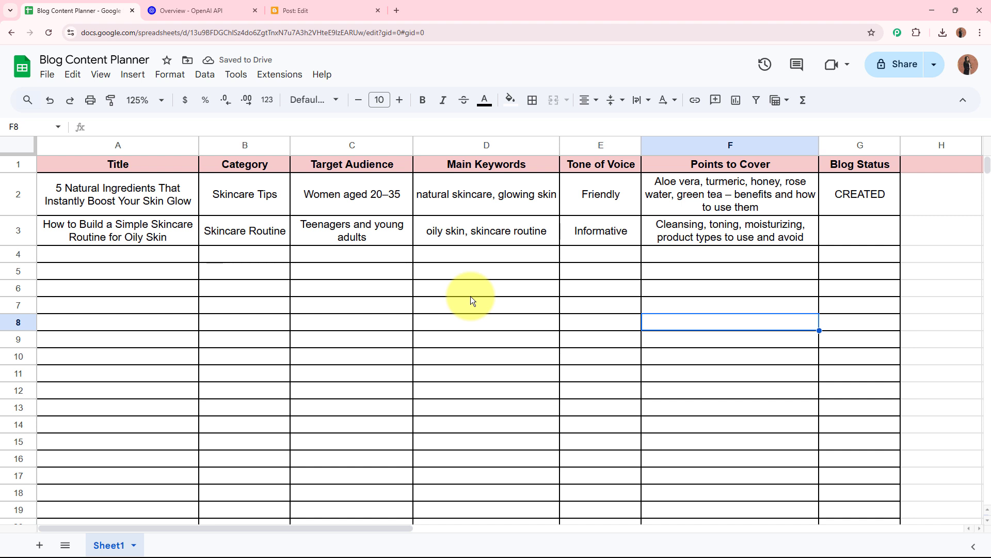
- Review each field of the oily skin entry in row 3, from Title through Blog Status
click(125, 228)
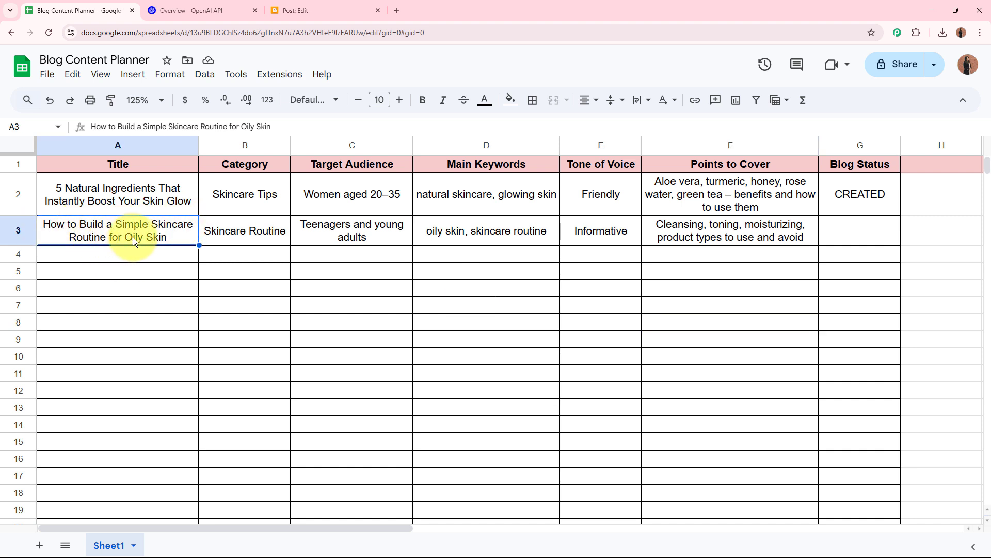
click(269, 226)
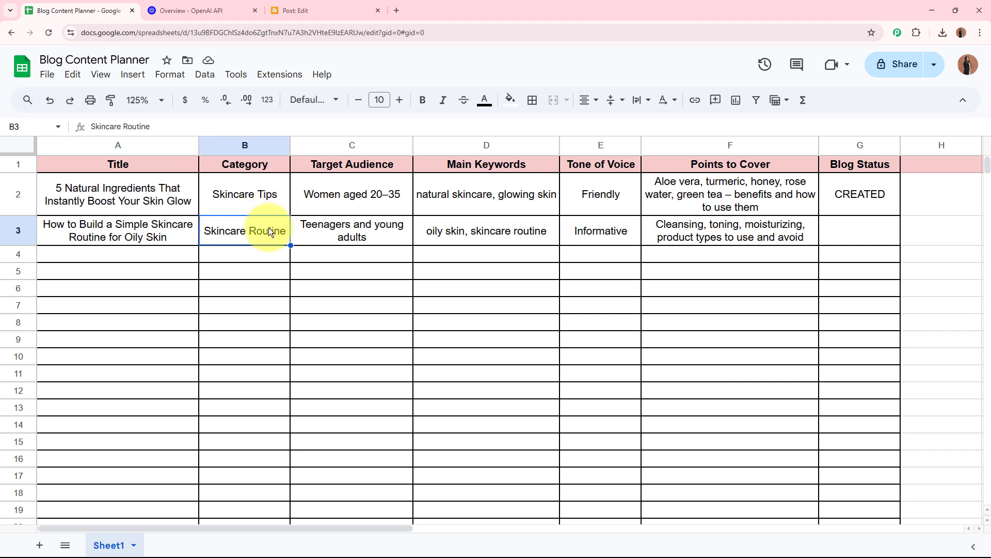
click(367, 234)
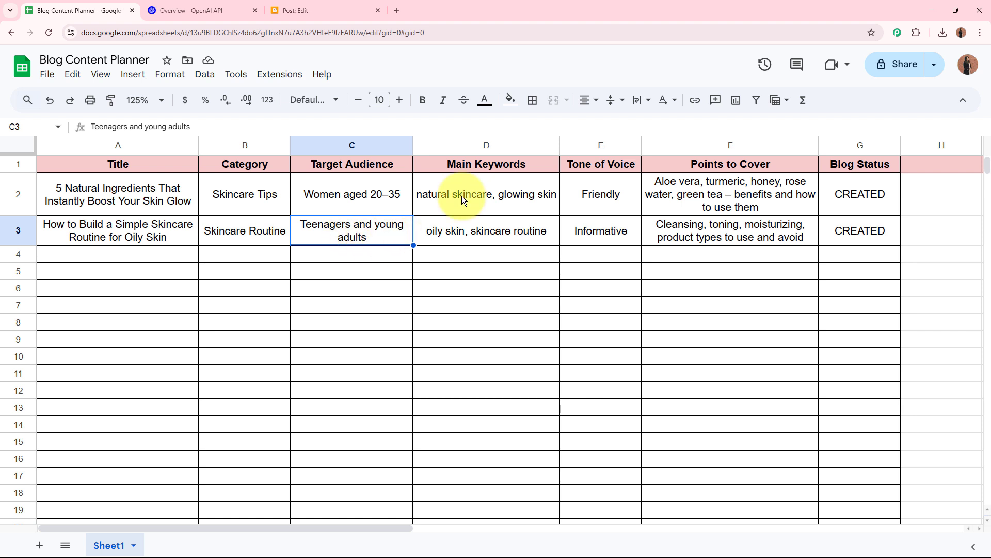
click(482, 239)
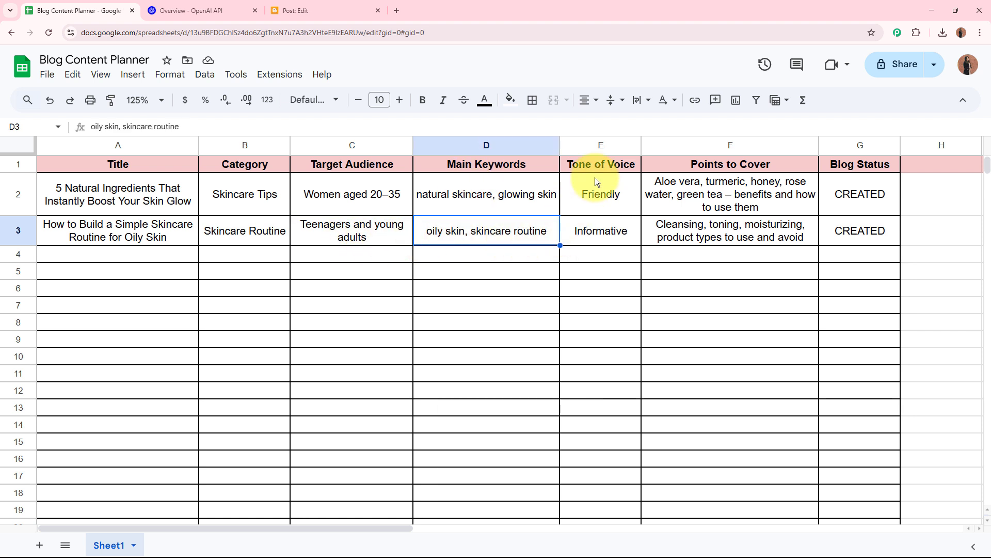
click(590, 232)
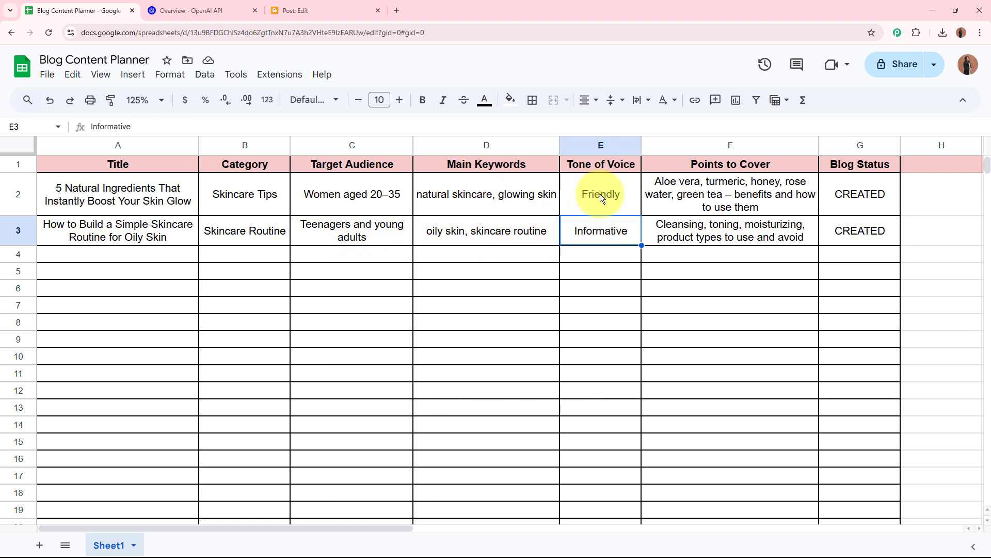
click(720, 233)
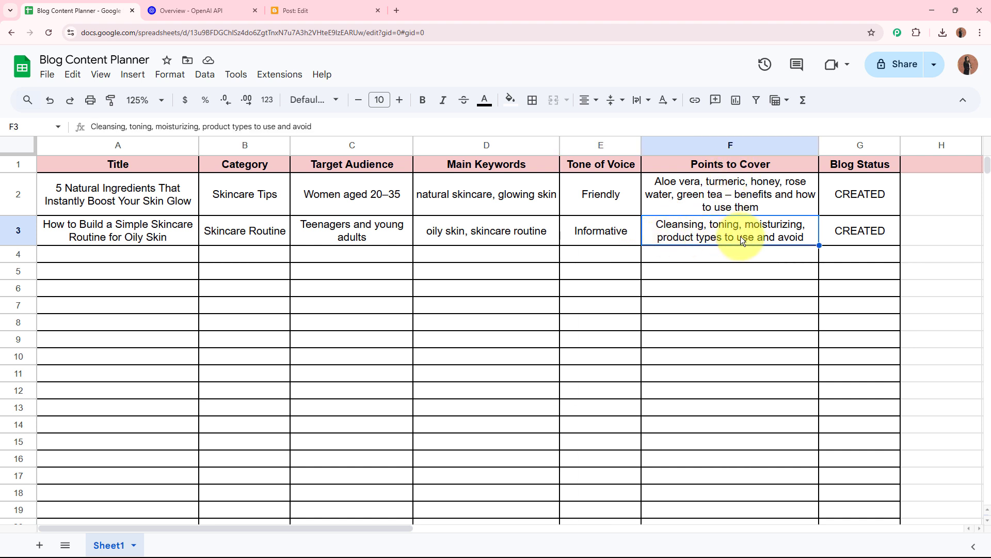
click(857, 226)
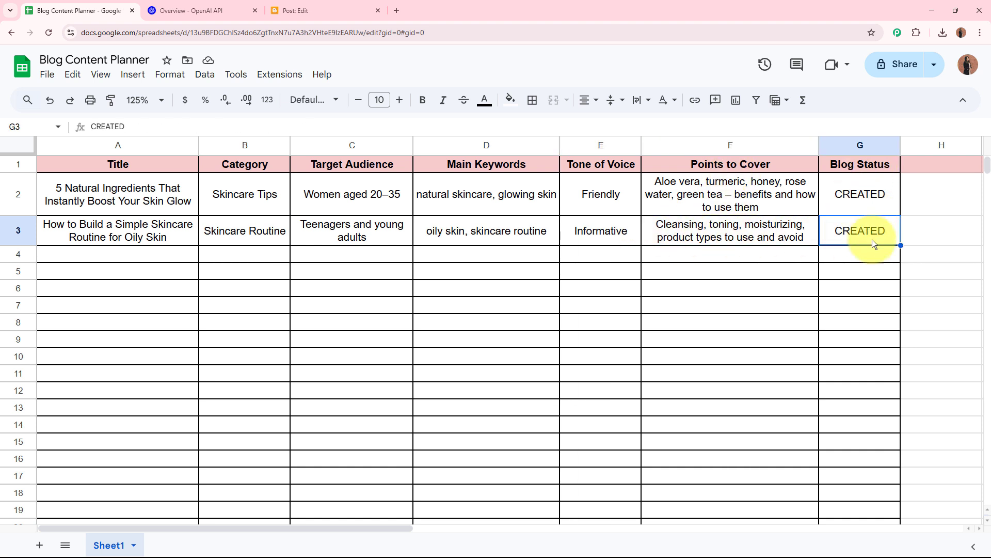
click(845, 305)
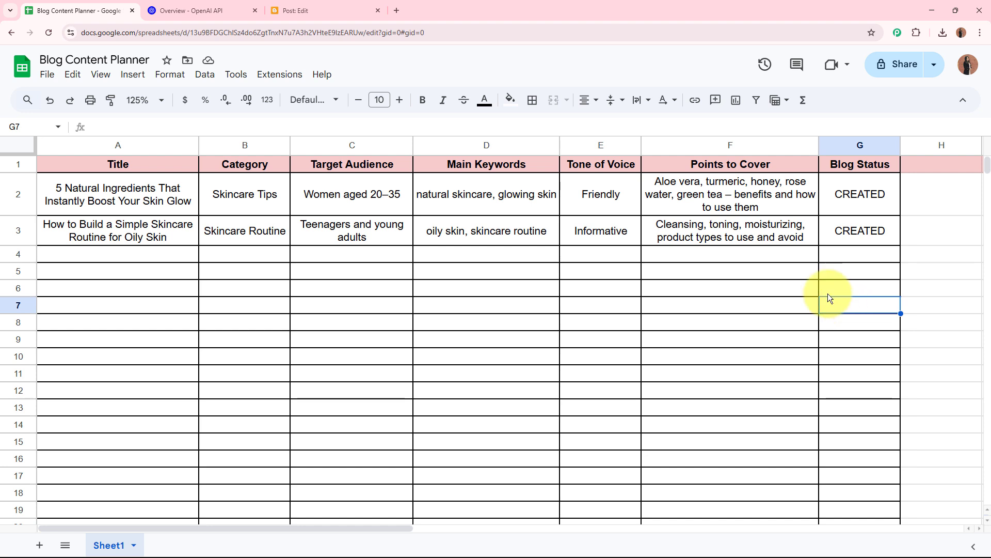
- In Blogger, open the draft "How to Build a Simple Skincare Routine for Oily Skin", read through its preview and close the preview
click(328, 7)
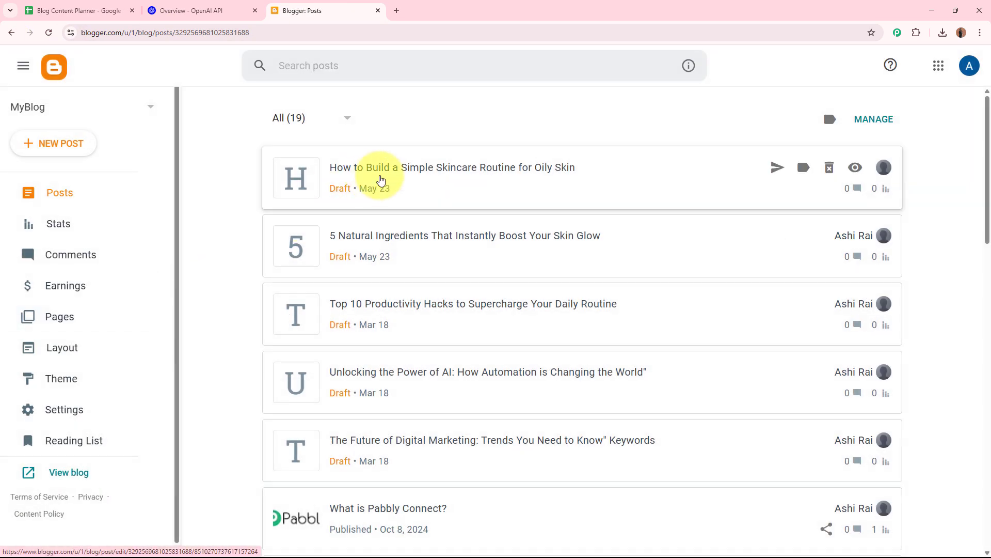
click(381, 179)
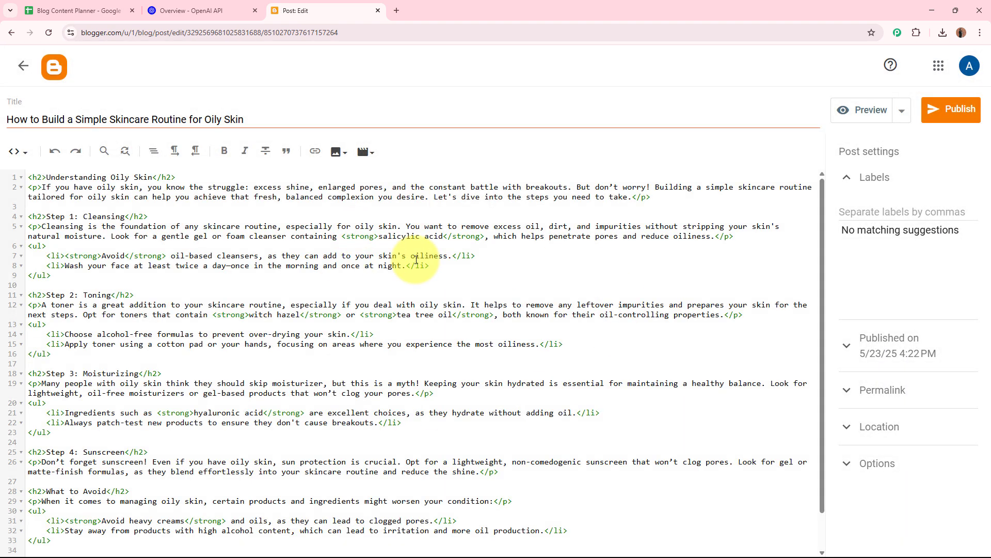
click(877, 117)
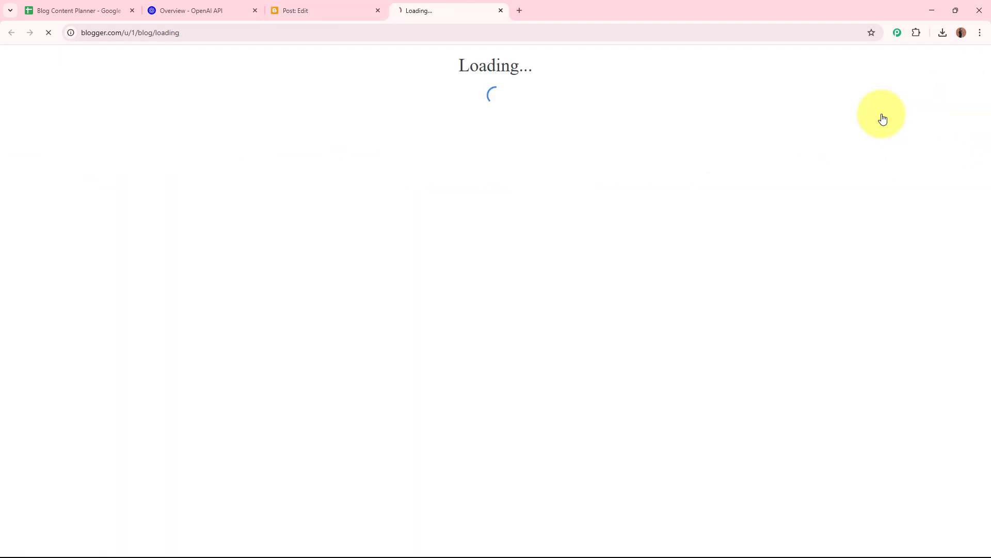
scroll(677, 283, down, 10)
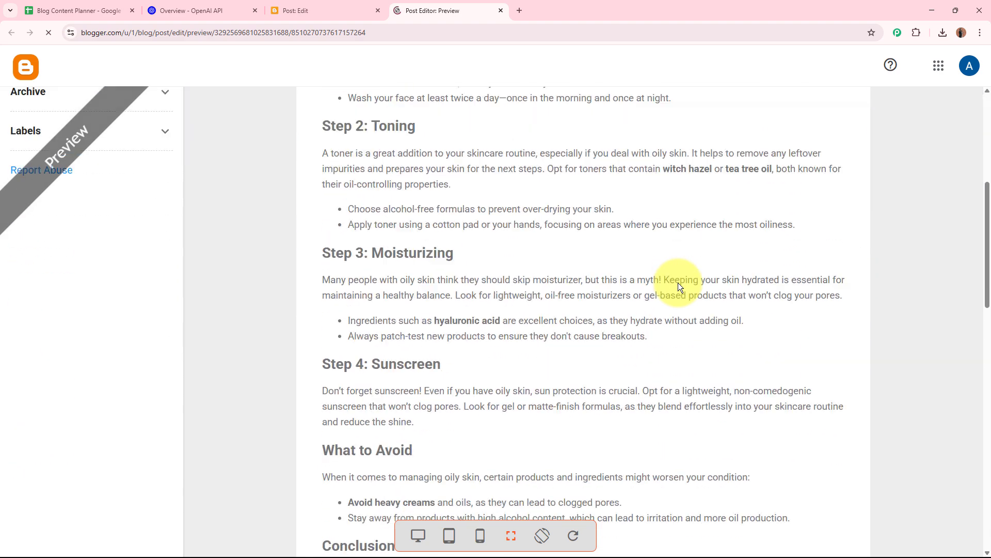
scroll(677, 283, up, 10)
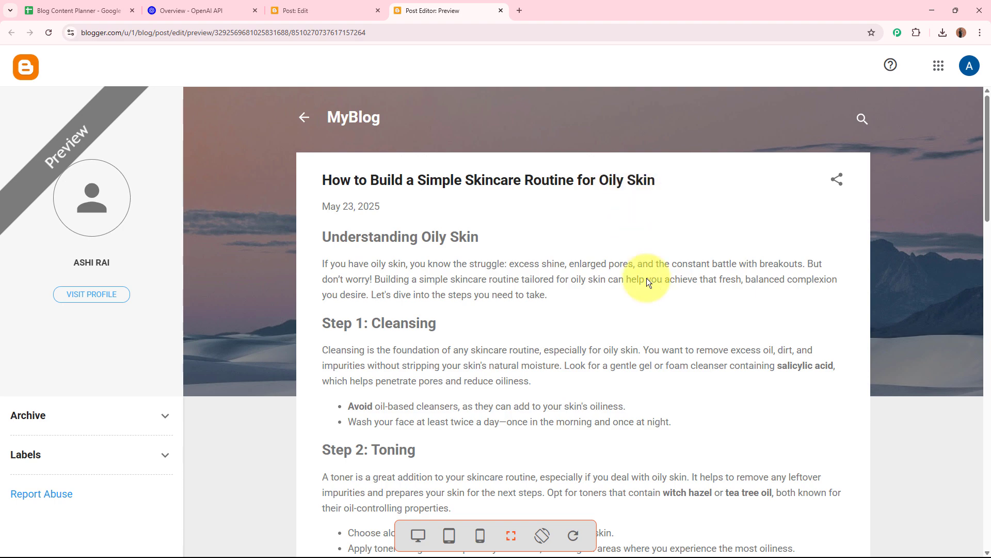
scroll(654, 304, down, 10)
scroll(654, 305, up, 10)
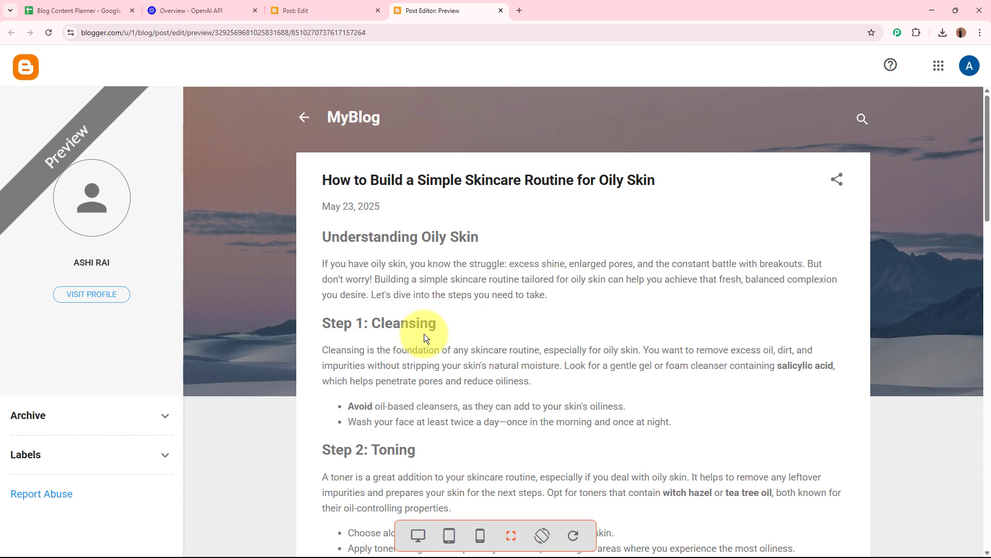
click(501, 11)
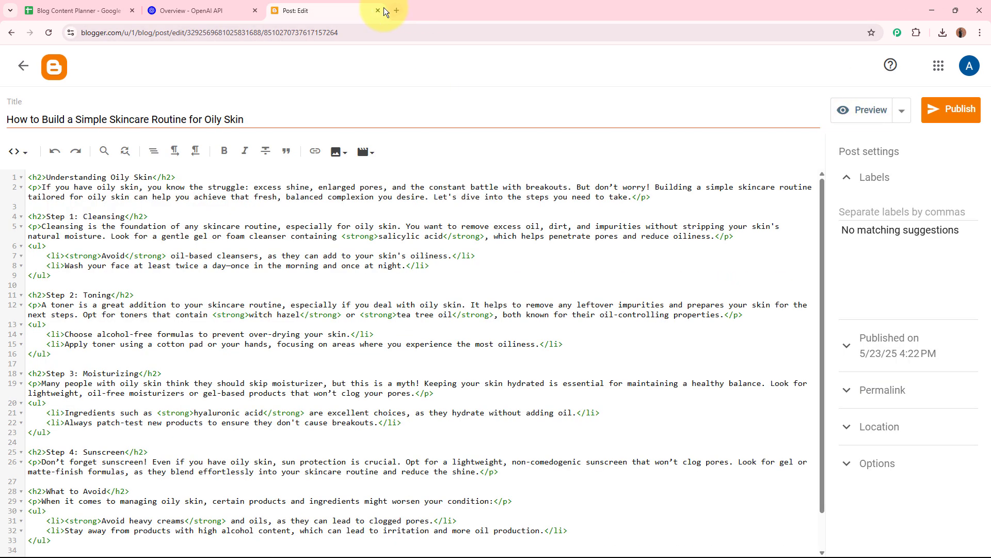
click(396, 9)
text(www.pa)
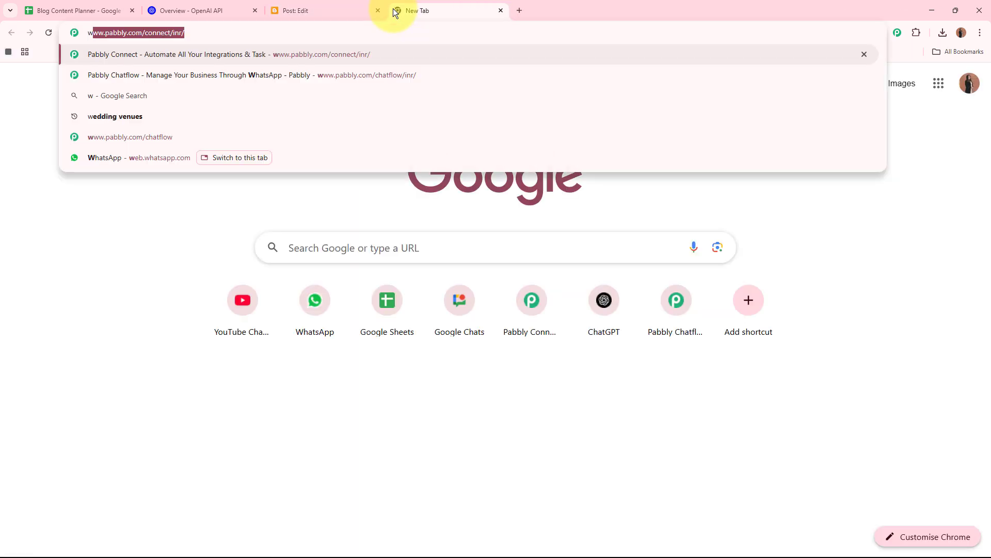
text(bbly)
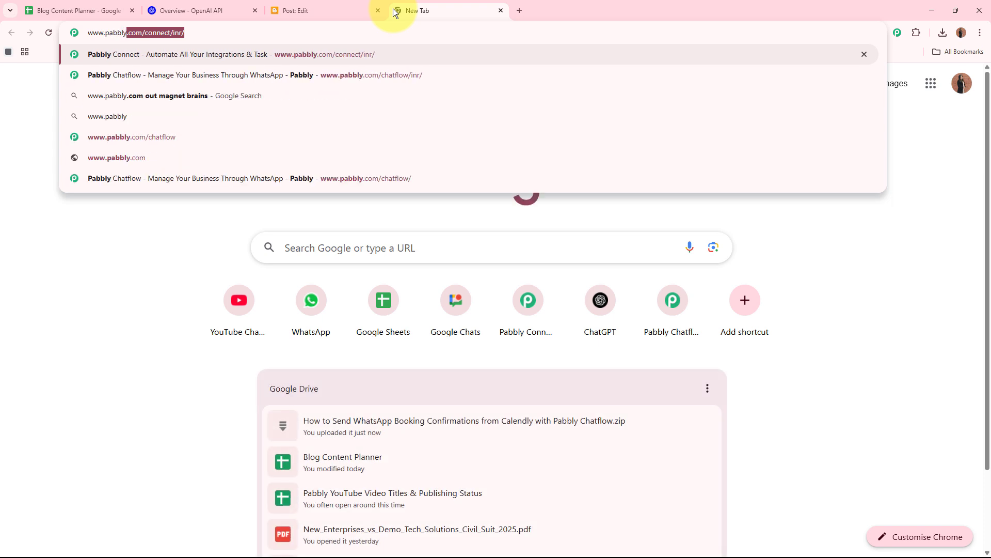
text(.com/connect)
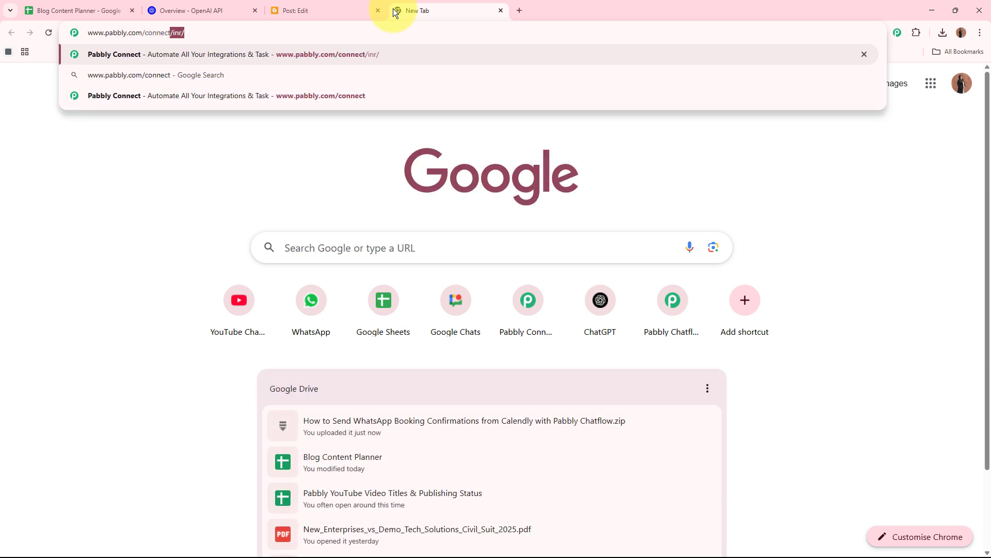
key(Return)
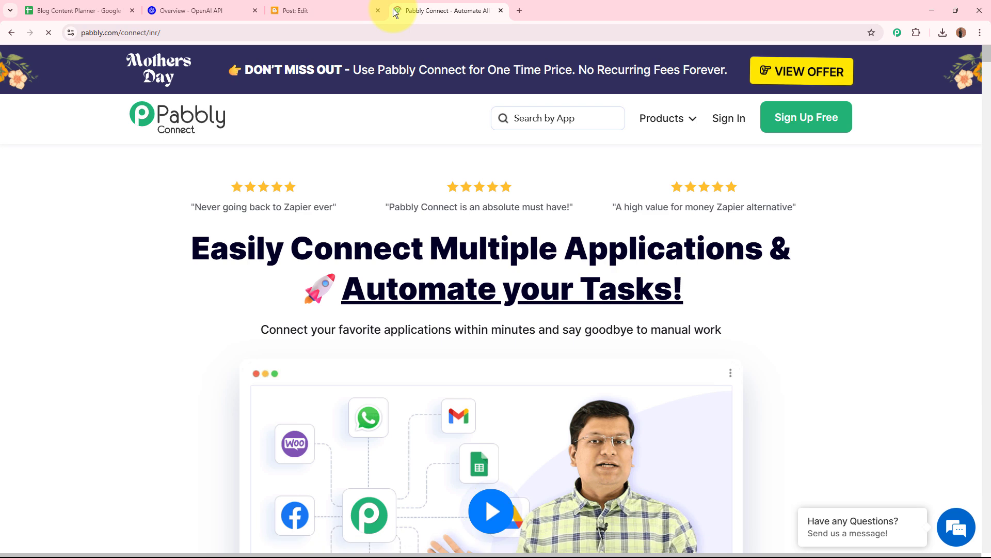
drag(471, 4, 75, 5)
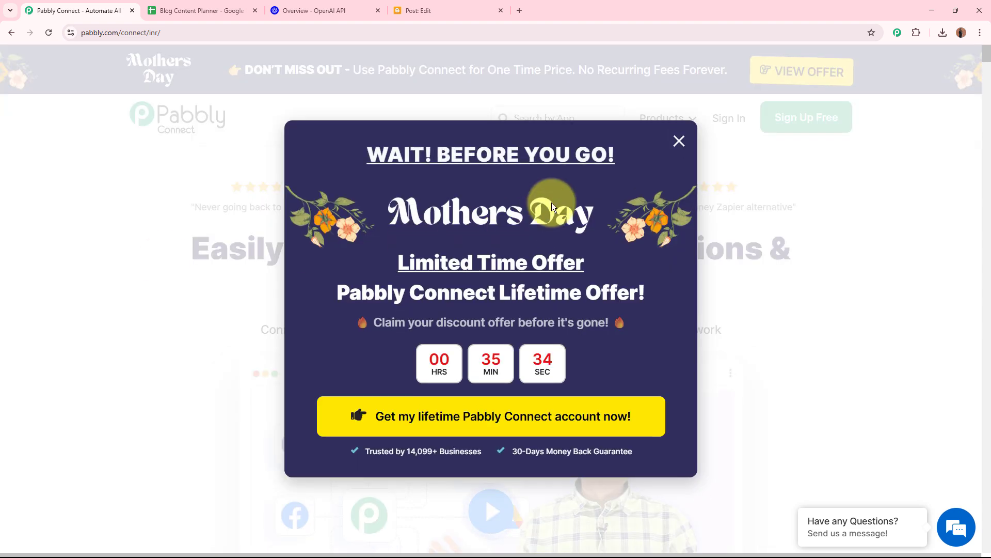
click(679, 141)
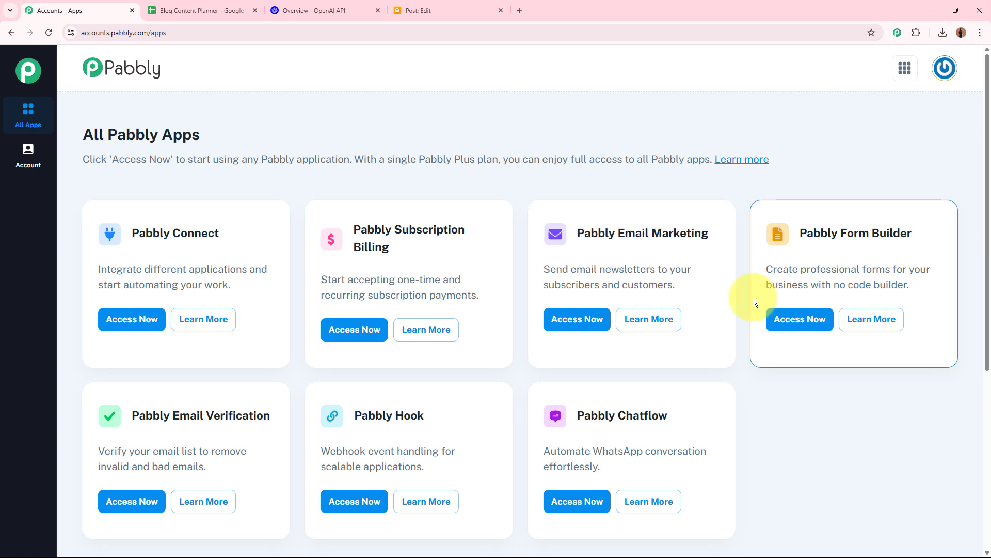
- From the All Pabbly Apps page, open the Pabbly Connect dashboard
drag(78, 133, 341, 132)
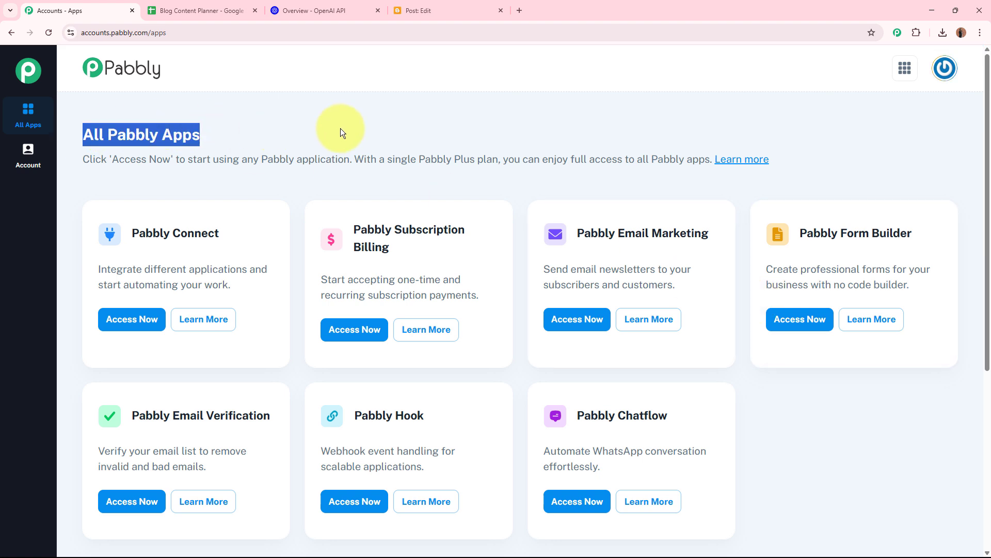
click(421, 128)
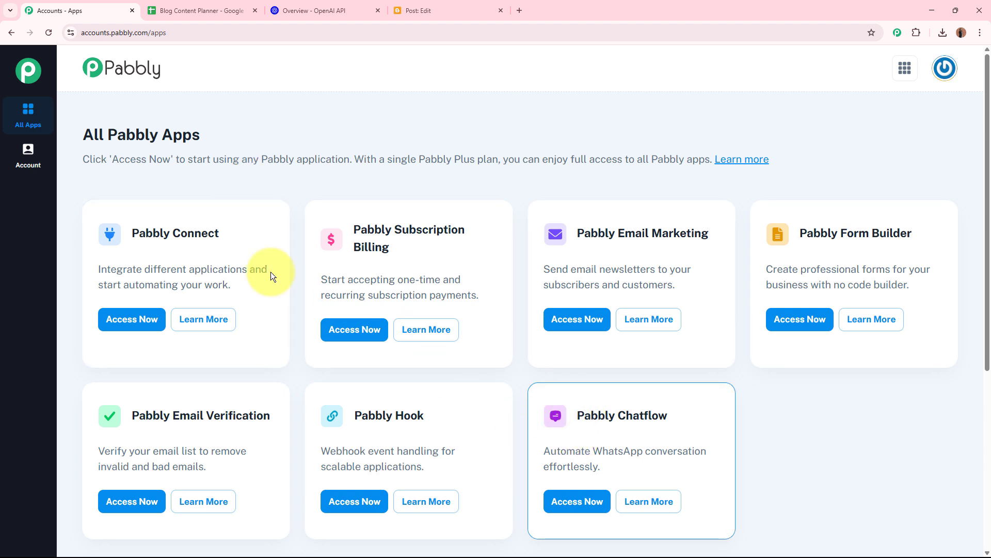
click(130, 318)
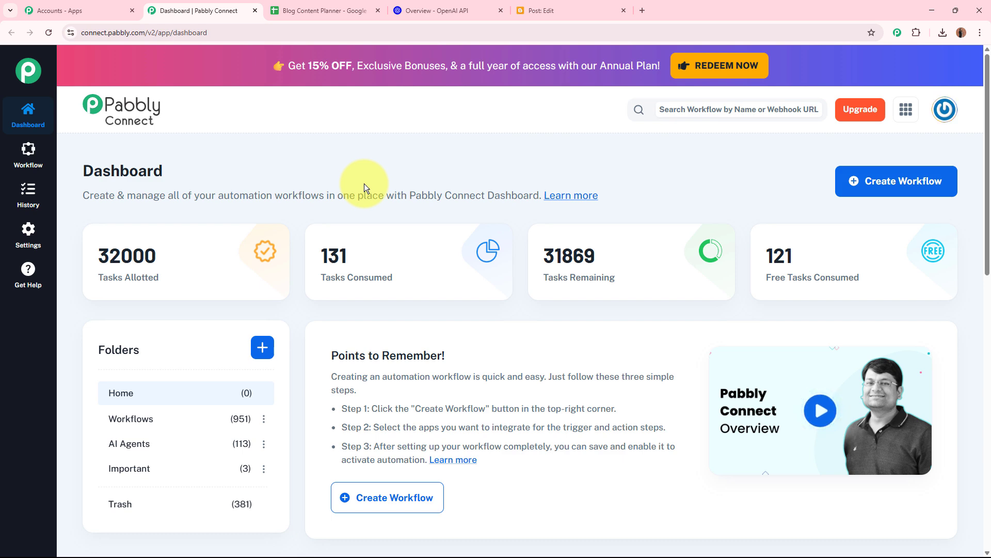
- Create a workflow named "AI Agent to Auto-Generate Blog Posts for Blogger" in the AI Agents folder
click(940, 179)
drag(436, 268, 294, 274)
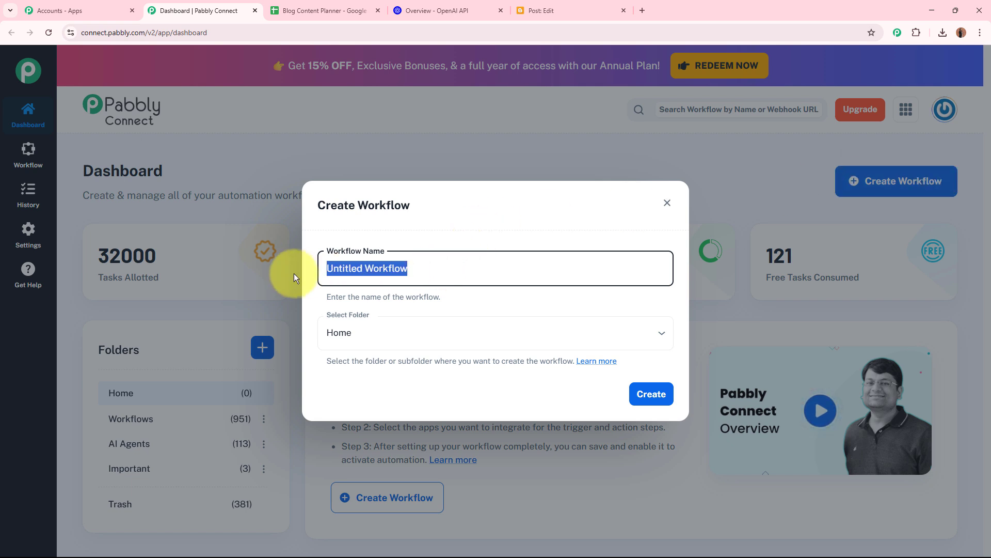
key(BackSpace)
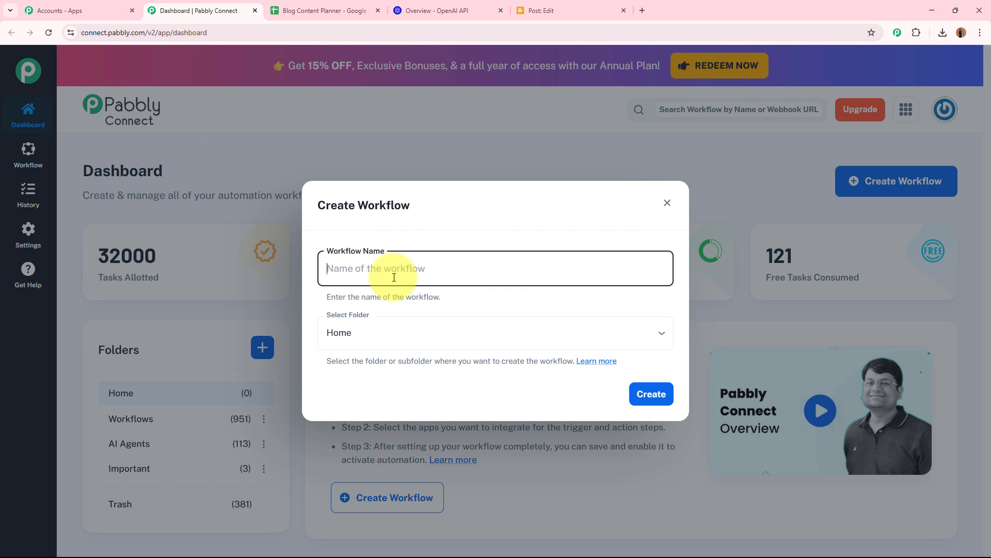
text(AI Agent to Auto-Generate Blog Posts for Blogger)
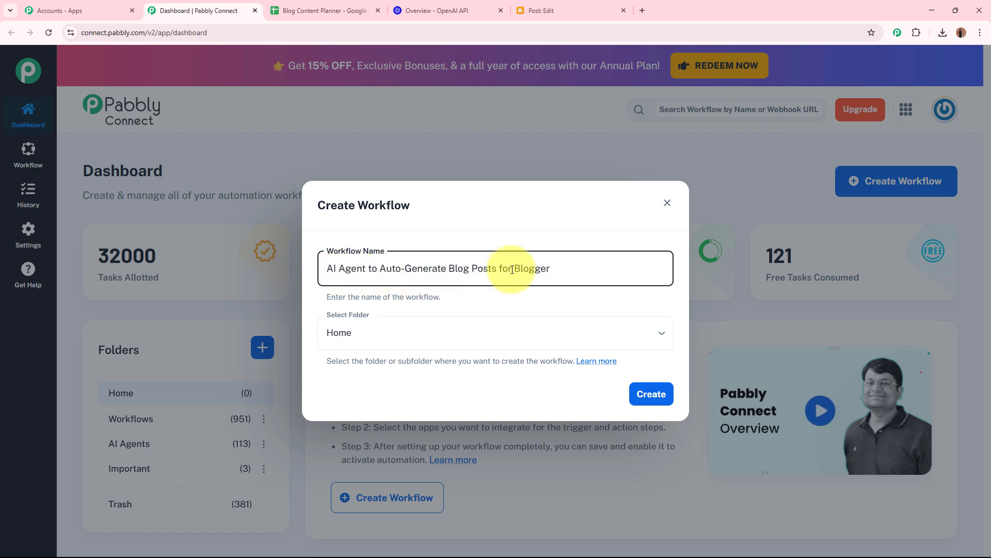
click(452, 237)
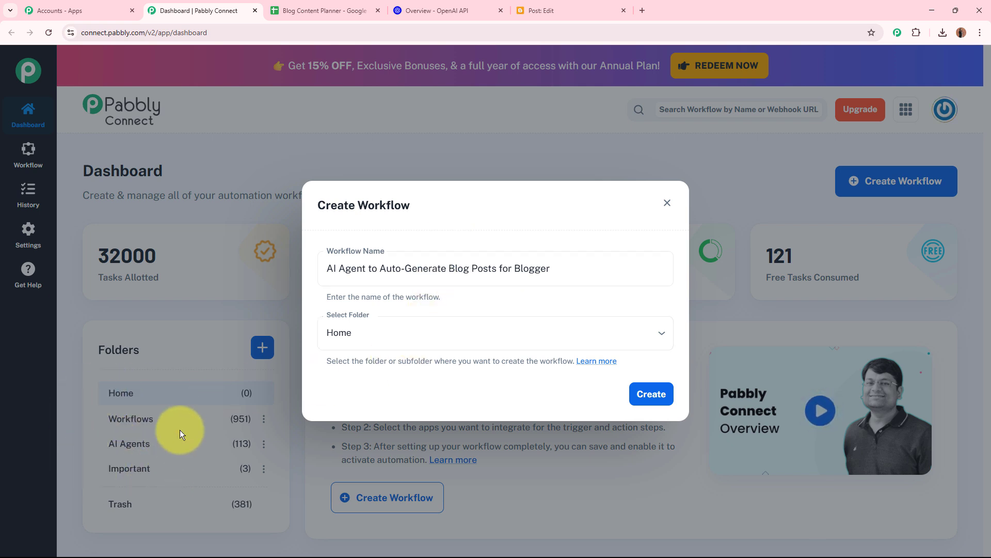
click(425, 332)
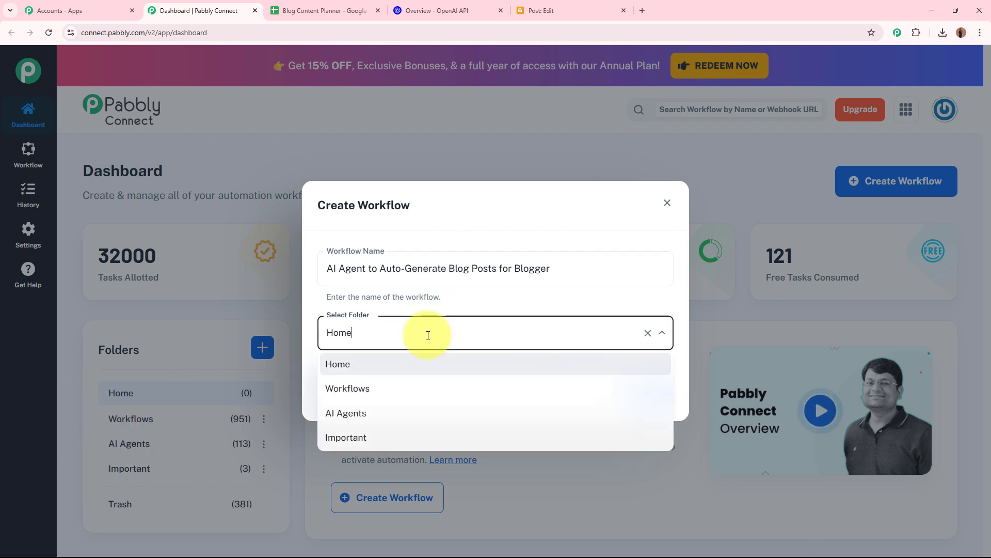
click(422, 416)
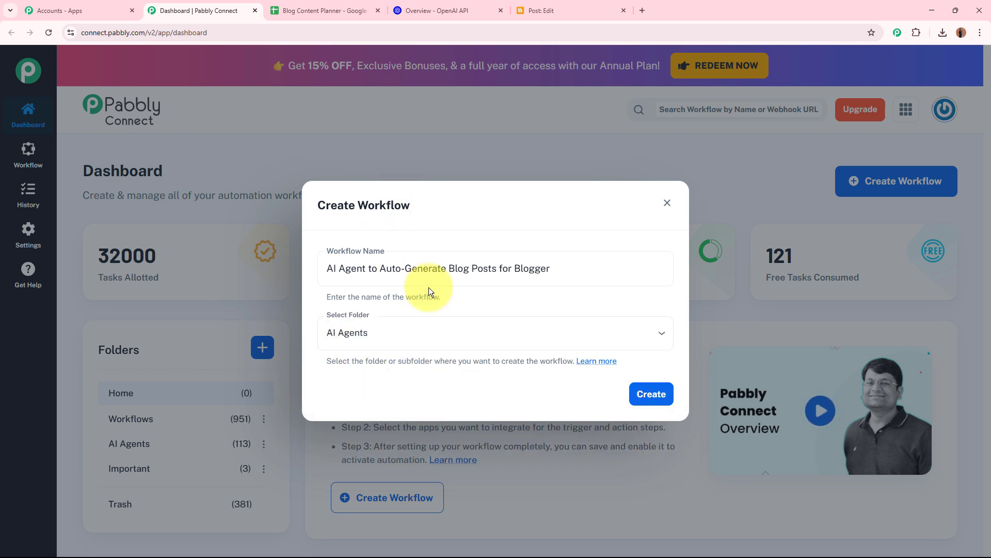
click(640, 395)
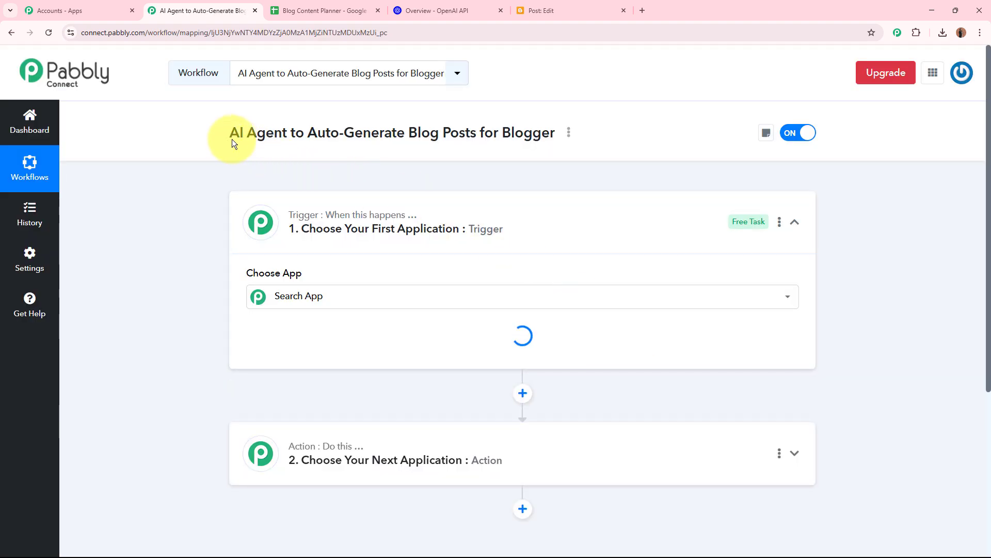
- Search the trigger apps for "Google" and choose Google Sheets as the workflow's trigger application
click(590, 229)
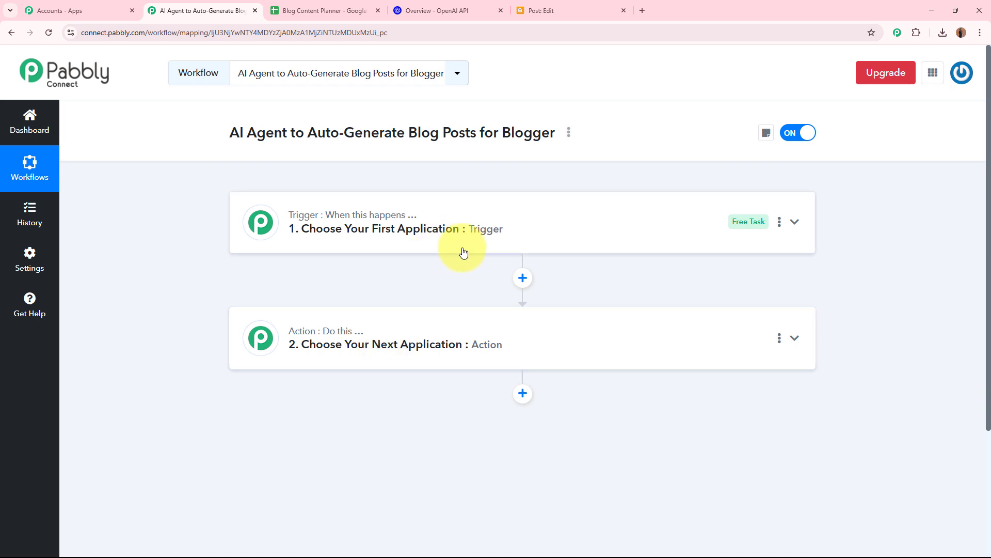
click(625, 224)
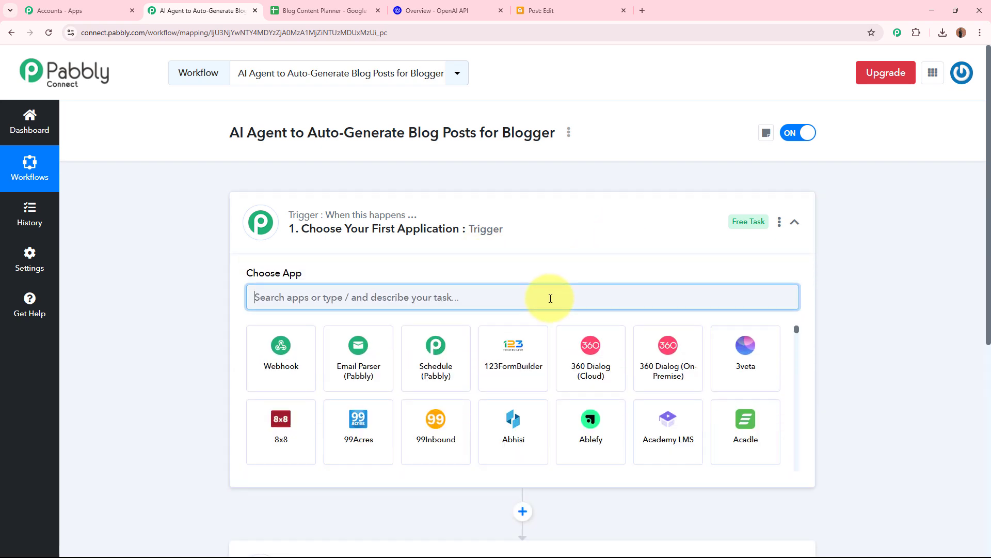
text(Google)
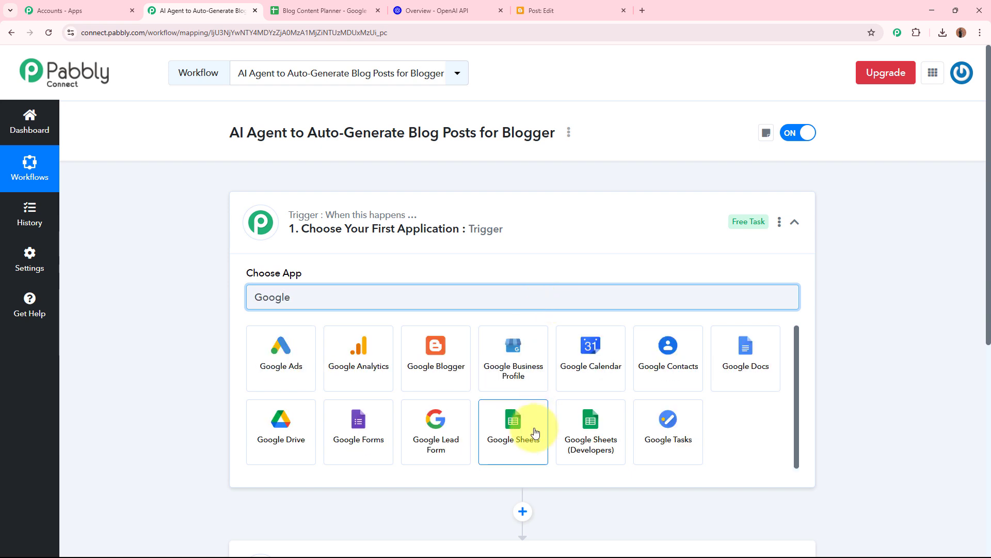
click(523, 454)
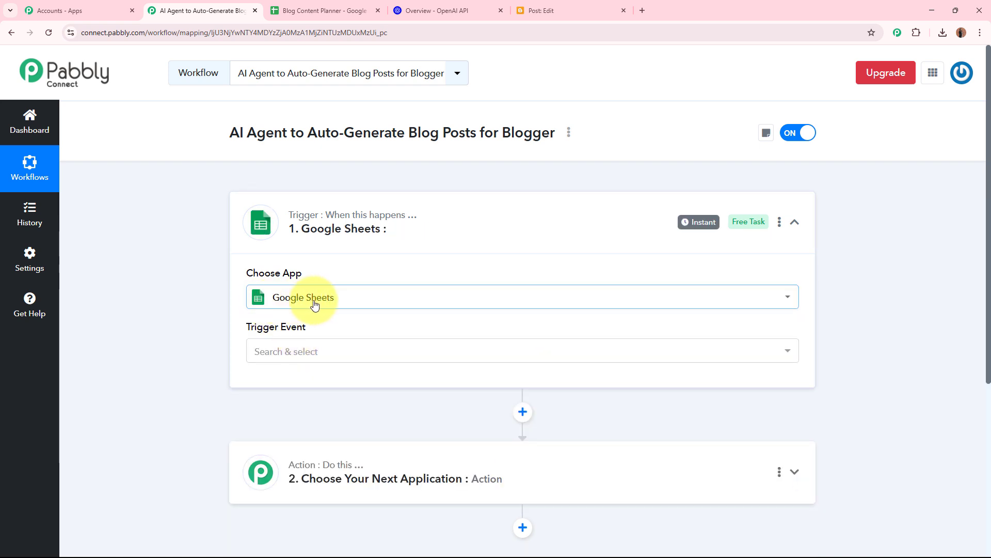
- Check the planner's empty row 4 from Title to Points to Cover, and set the workflow's trigger event to New or Updated Spreadsheet Row
click(321, 11)
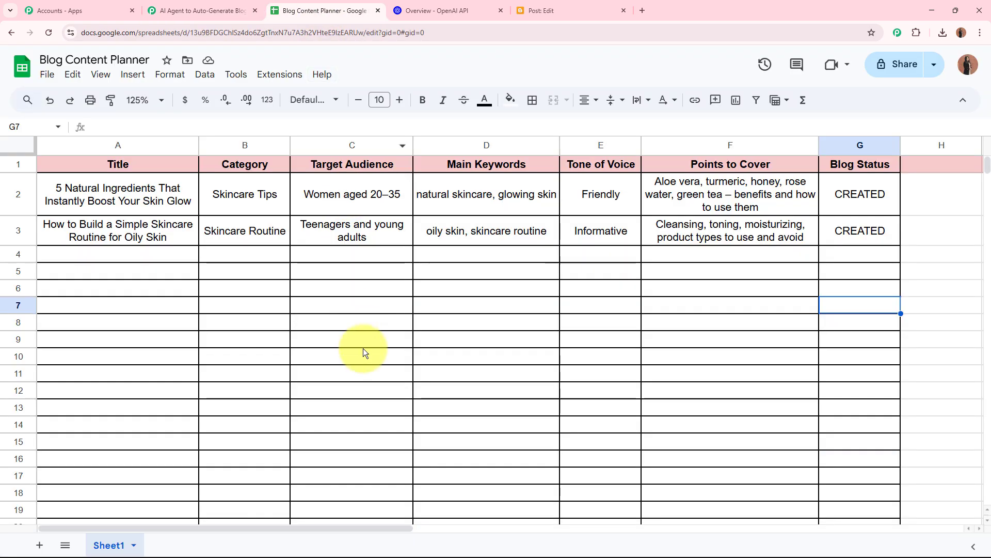
drag(138, 253, 683, 248)
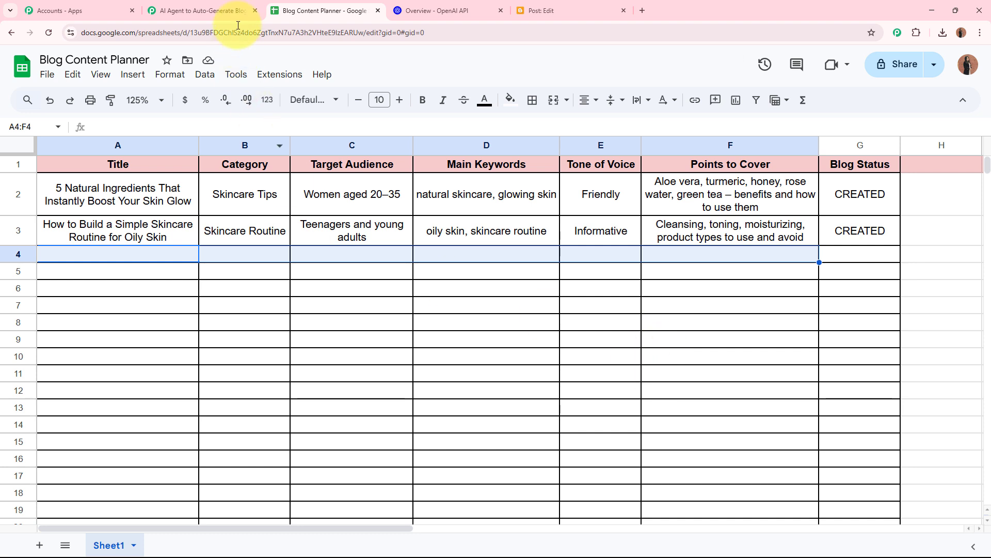
click(217, 10)
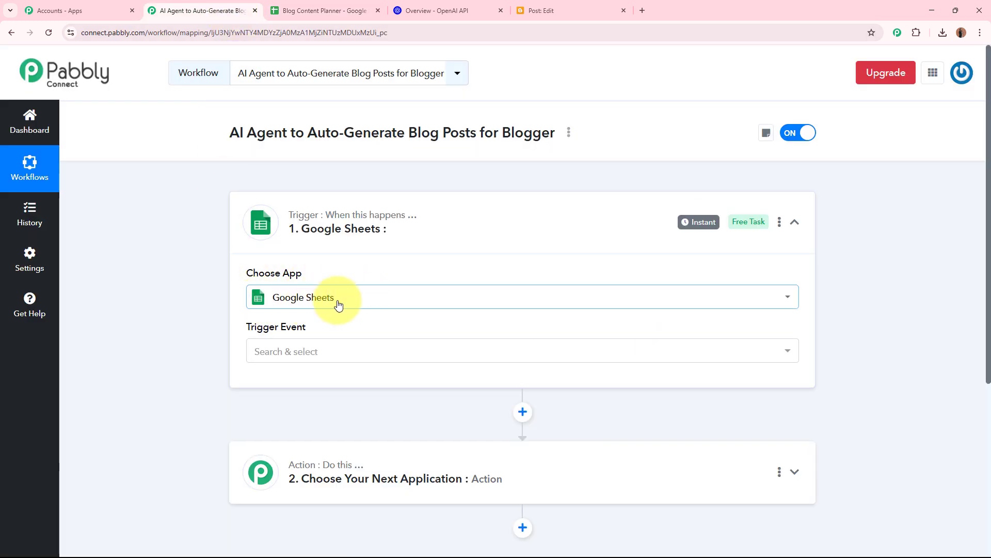
click(347, 350)
click(337, 419)
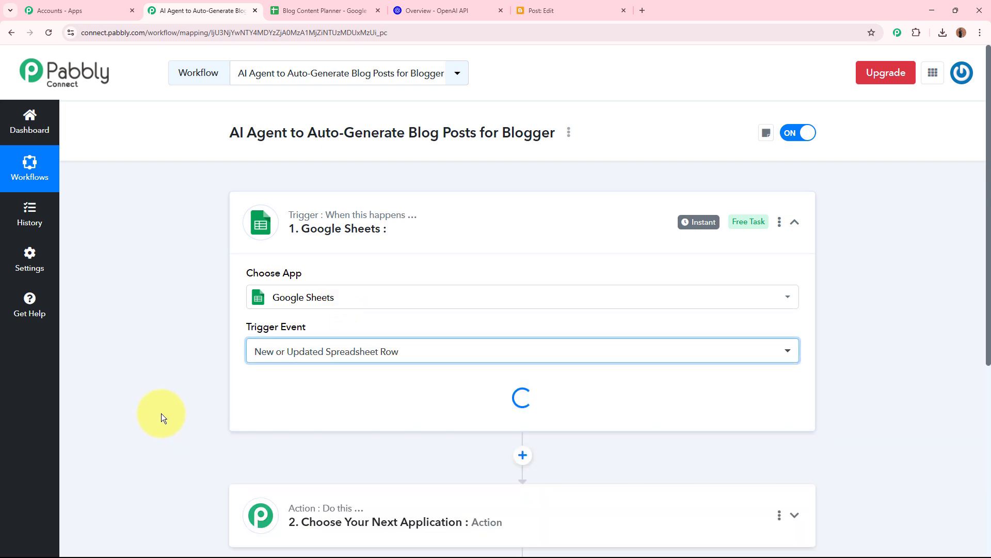
- Review the Google Sheets trigger's webhook setup instructions and copy its webhook URL
scroll(166, 411, down, 3)
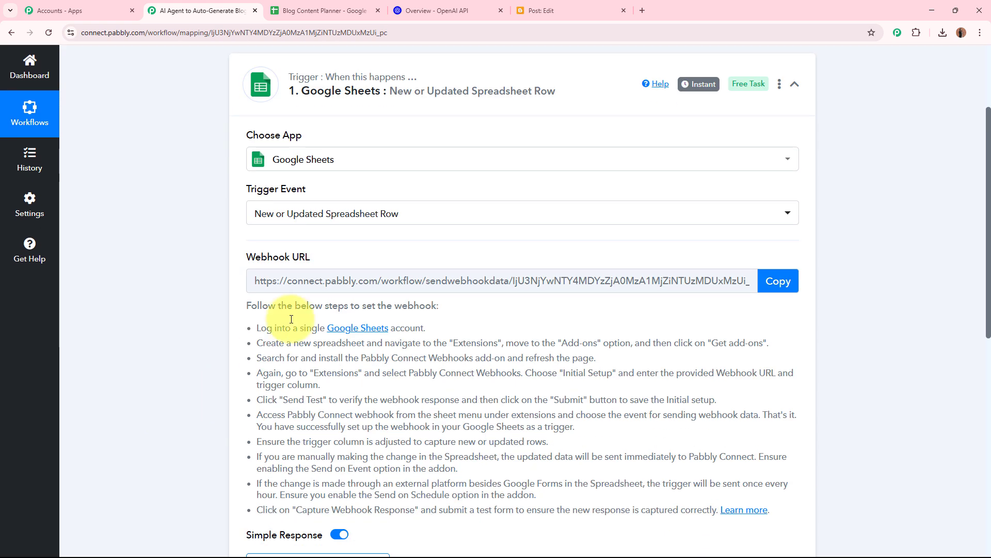
drag(250, 257, 169, 290)
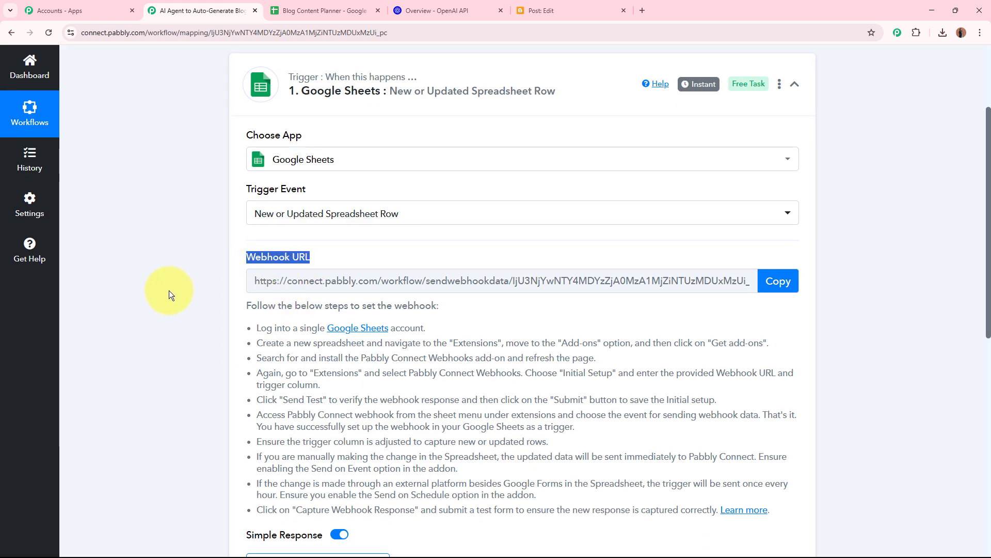
click(169, 290)
scroll(168, 290, down, 1)
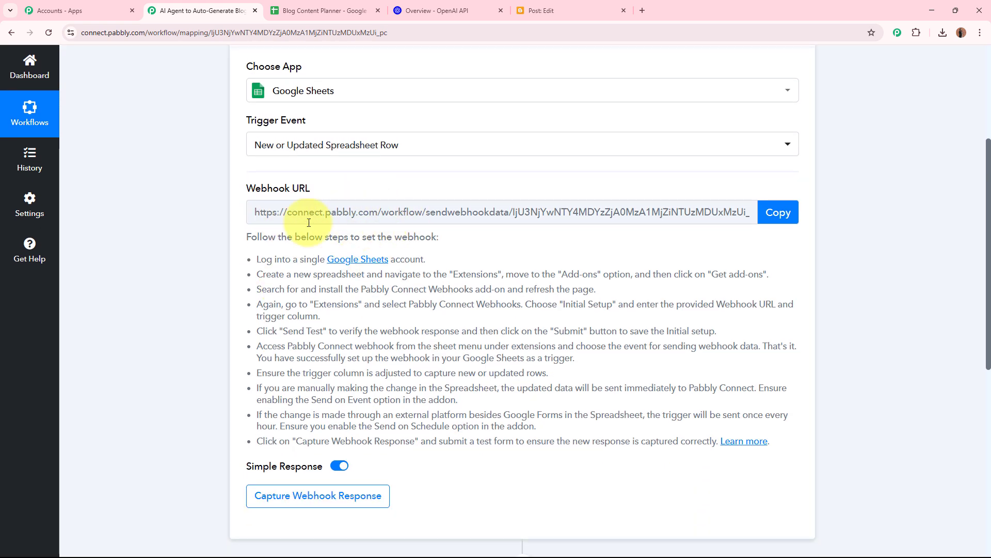
drag(245, 231, 853, 435)
click(853, 435)
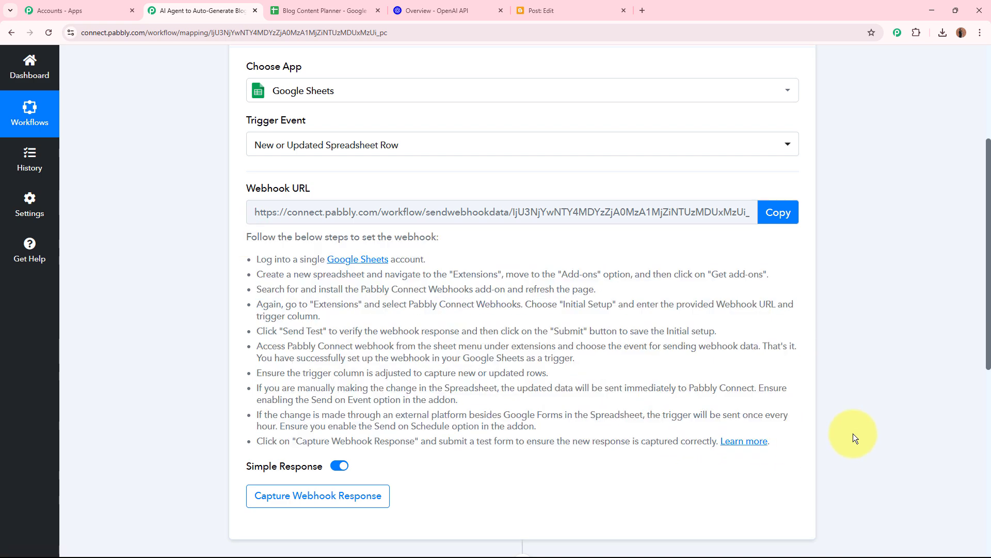
click(778, 208)
scroll(868, 273, up, 3)
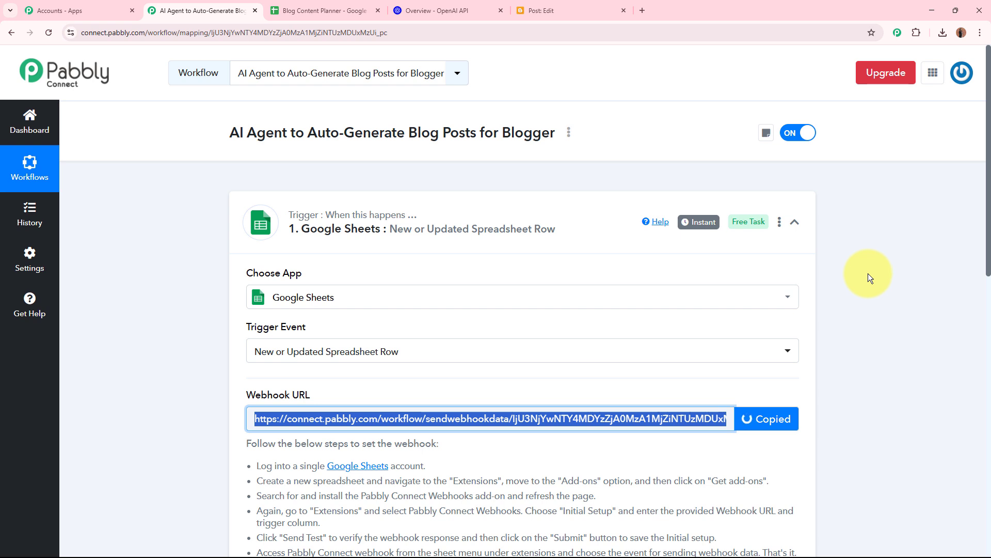
- Switch to the Blog Content Planner spreadsheet and search the Google Workspace Marketplace for the Pabbly Connect Webhooks add-on
click(320, 10)
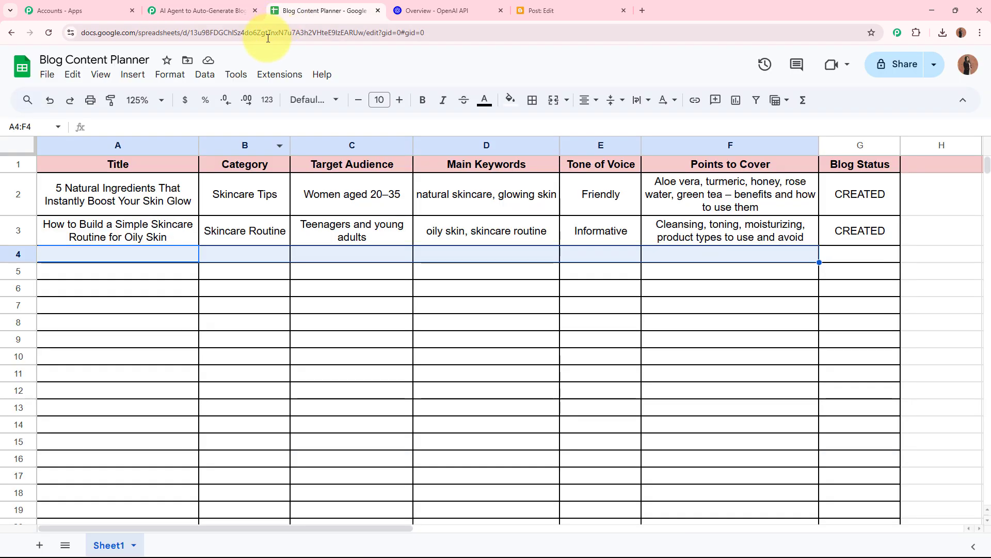
click(274, 75)
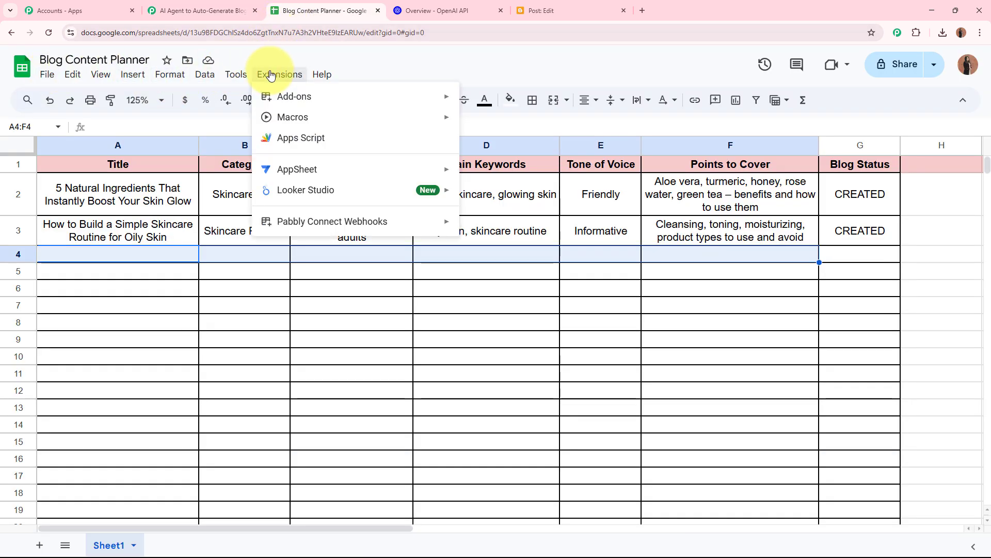
mouse_move(327, 104)
click(544, 107)
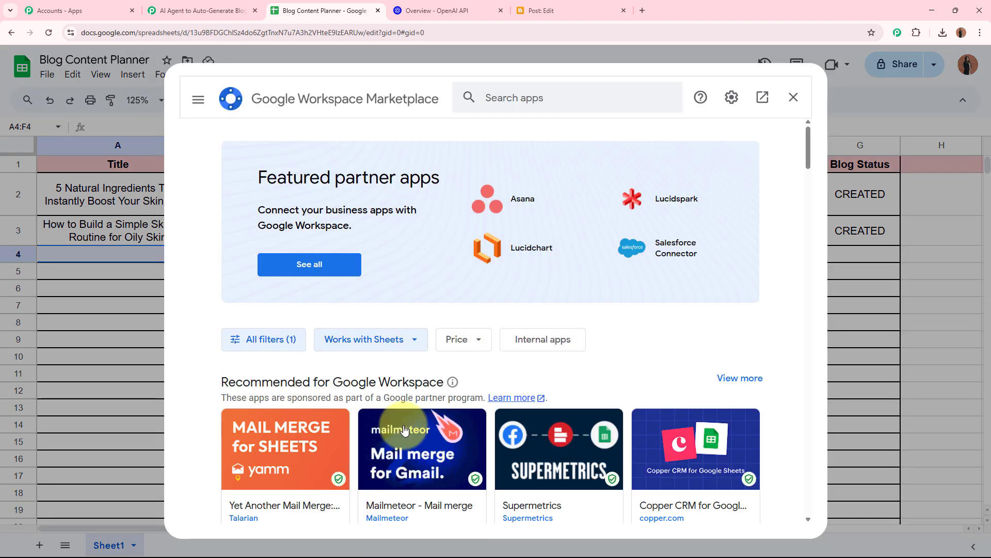
click(592, 90)
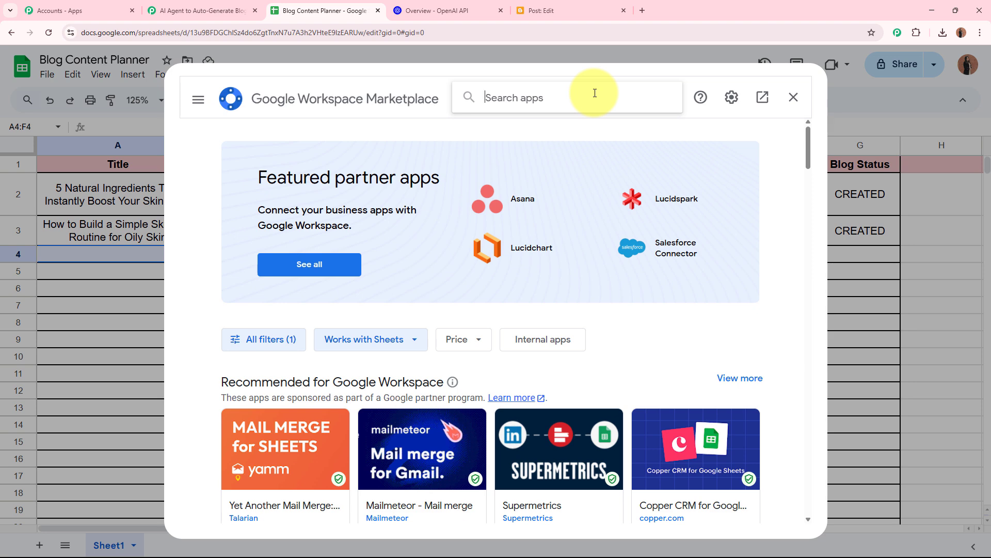
text(Pabbl)
click(615, 113)
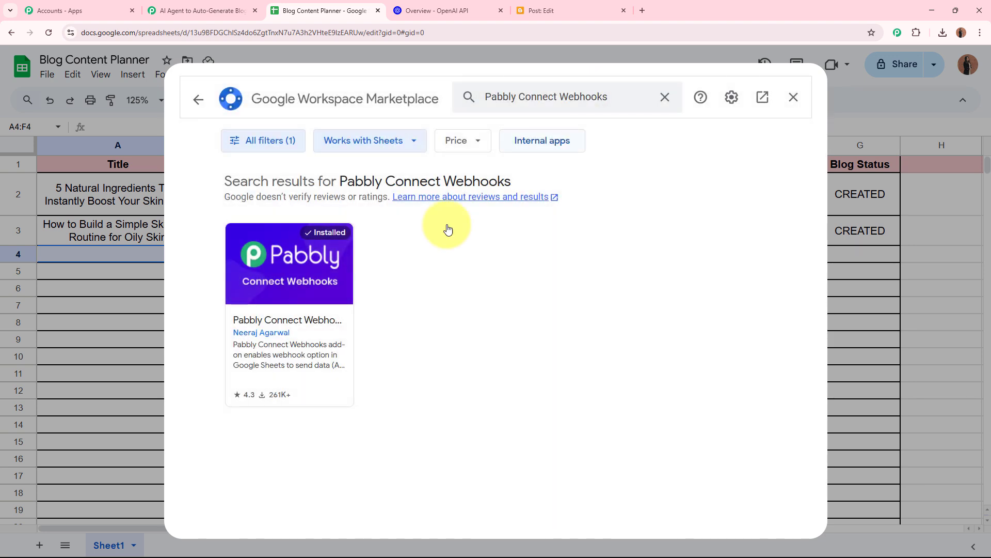
- Review the description in the Pabbly Connect Webhooks listing, close the marketplace and reload the spreadsheet
click(308, 274)
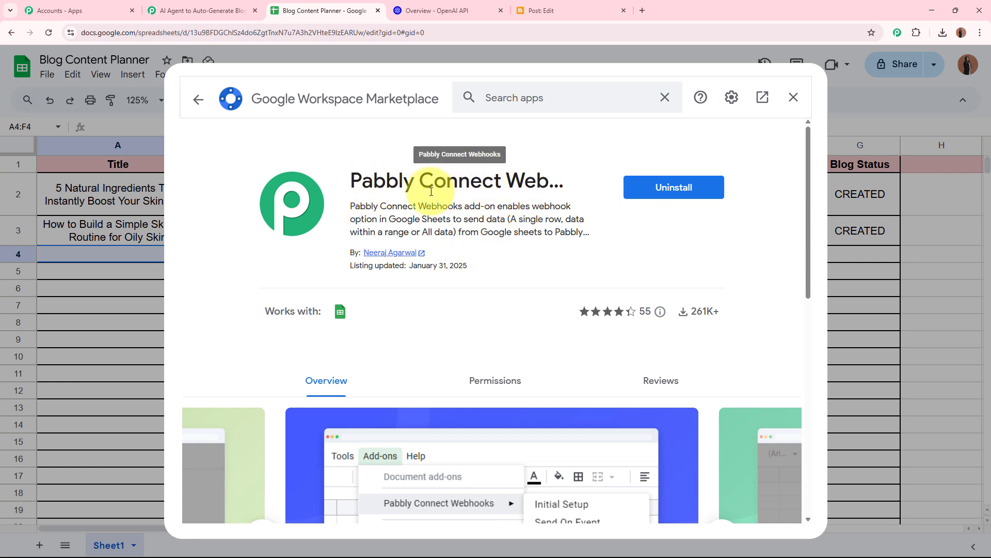
drag(355, 207, 547, 229)
click(547, 228)
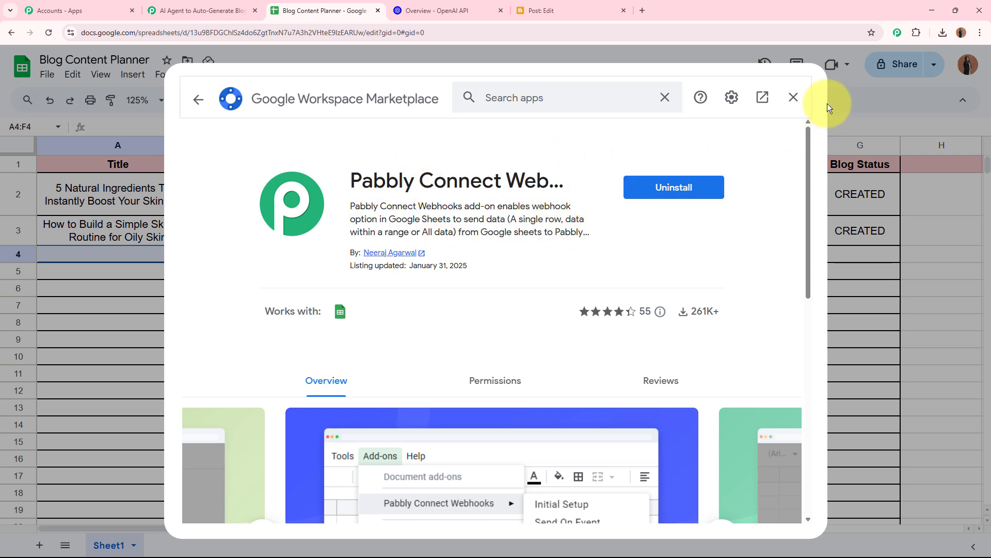
key(Escape)
click(49, 33)
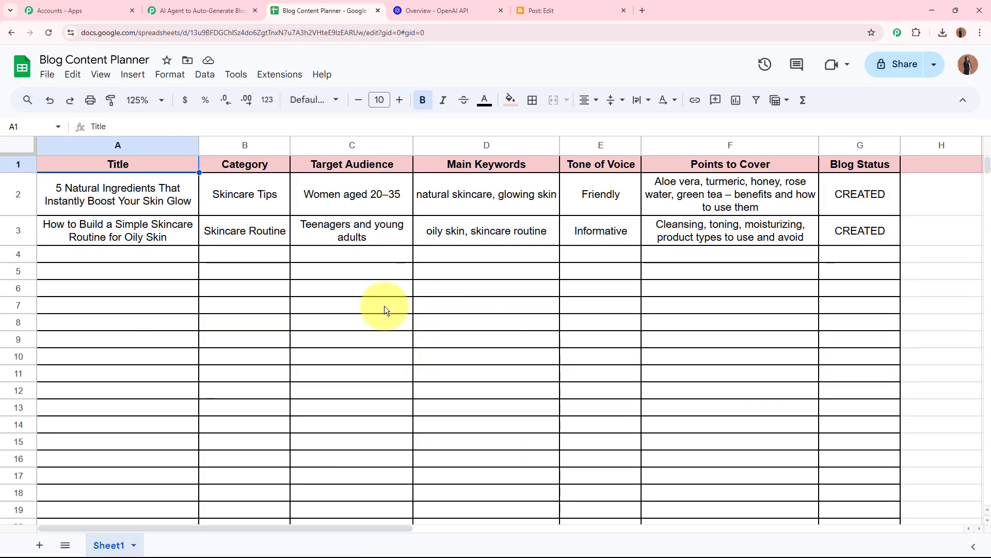
- Open the Pabbly Connect Webhooks initial setup for Sheet1 and paste the copied workflow webhook URL
click(277, 76)
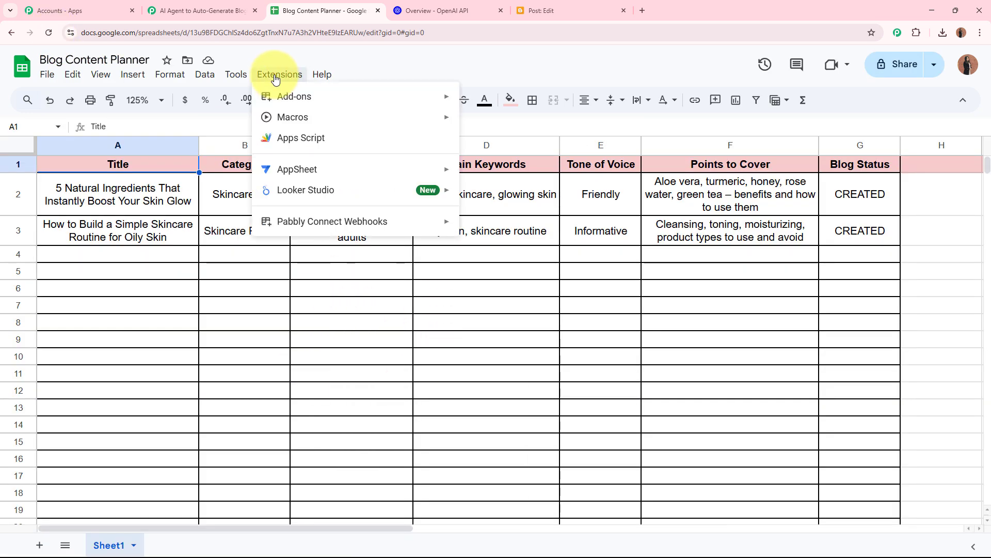
mouse_move(269, 218)
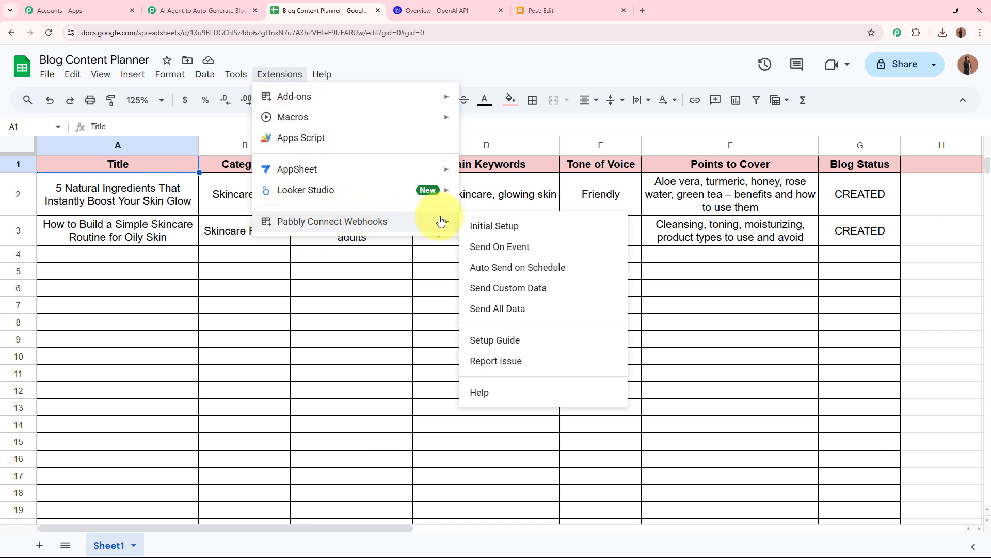
click(537, 226)
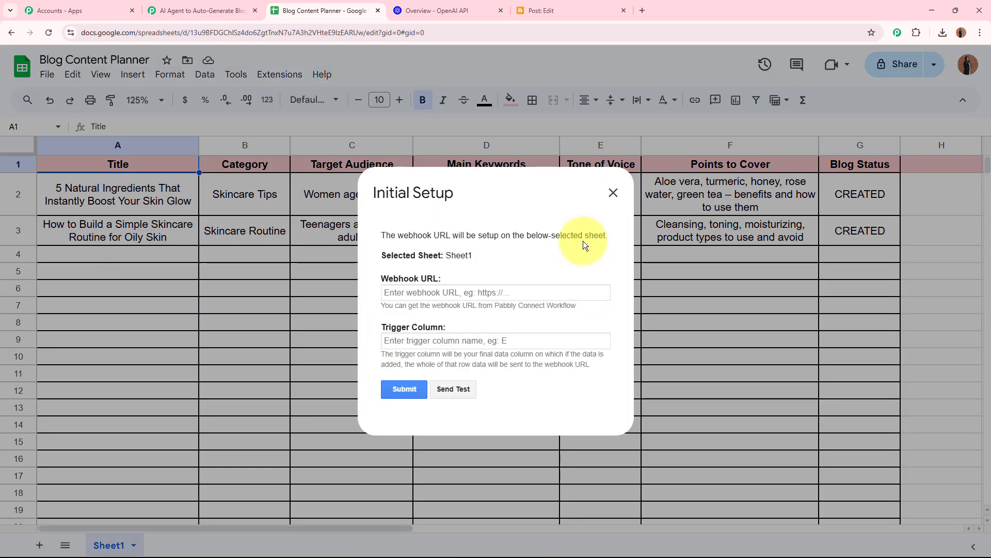
drag(382, 281, 436, 280)
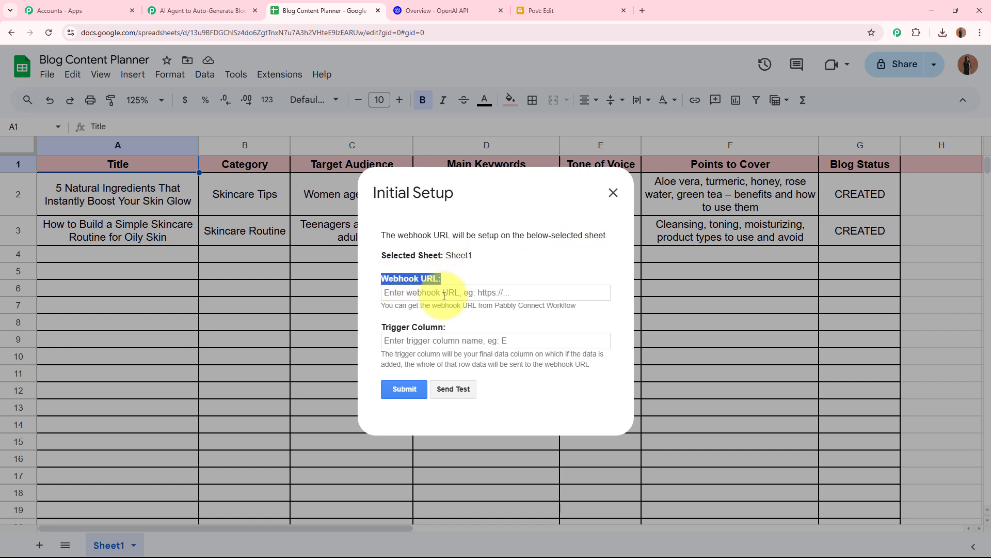
drag(383, 327, 465, 327)
click(470, 325)
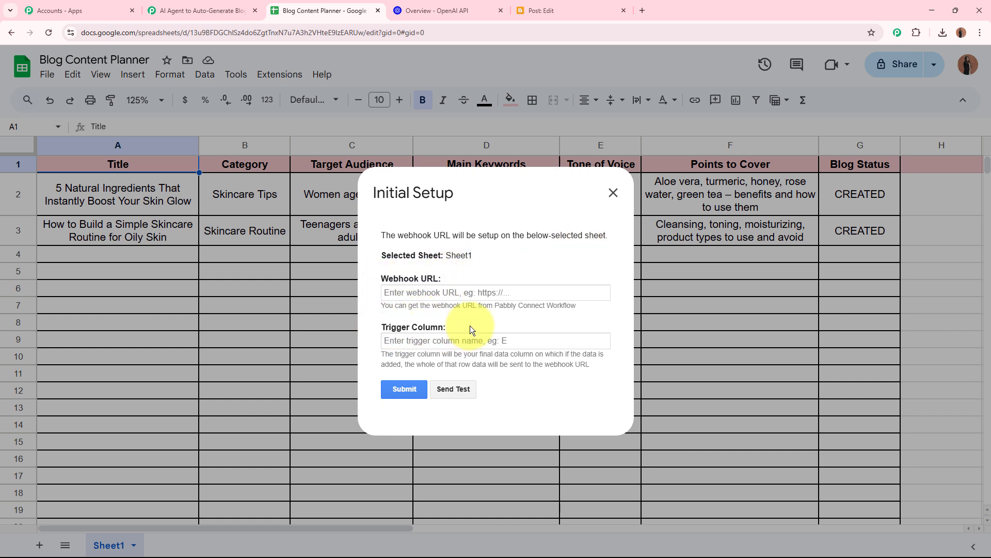
click(437, 294)
key(ctrl+v)
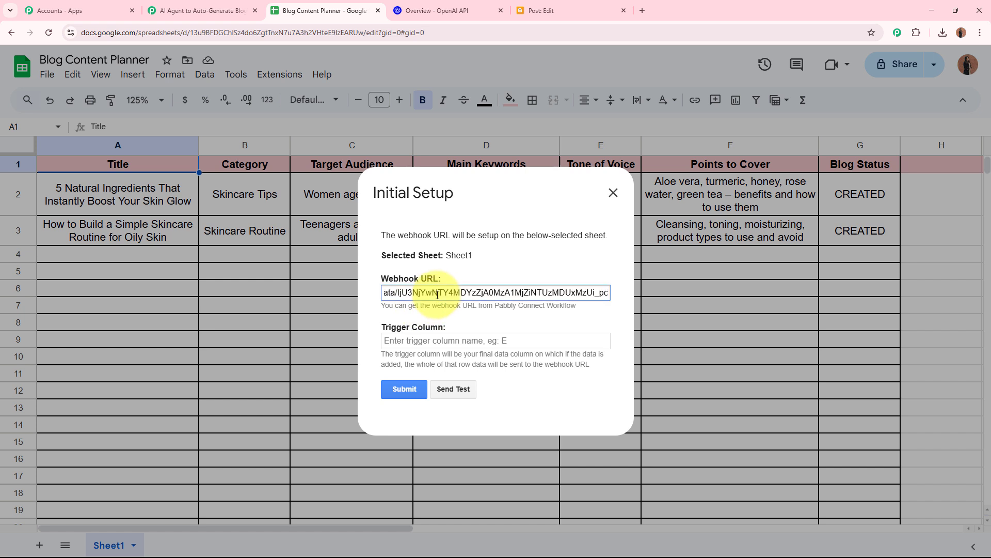
- Set the trigger column to F, submit the initial setup and close its dialog
drag(378, 327, 472, 327)
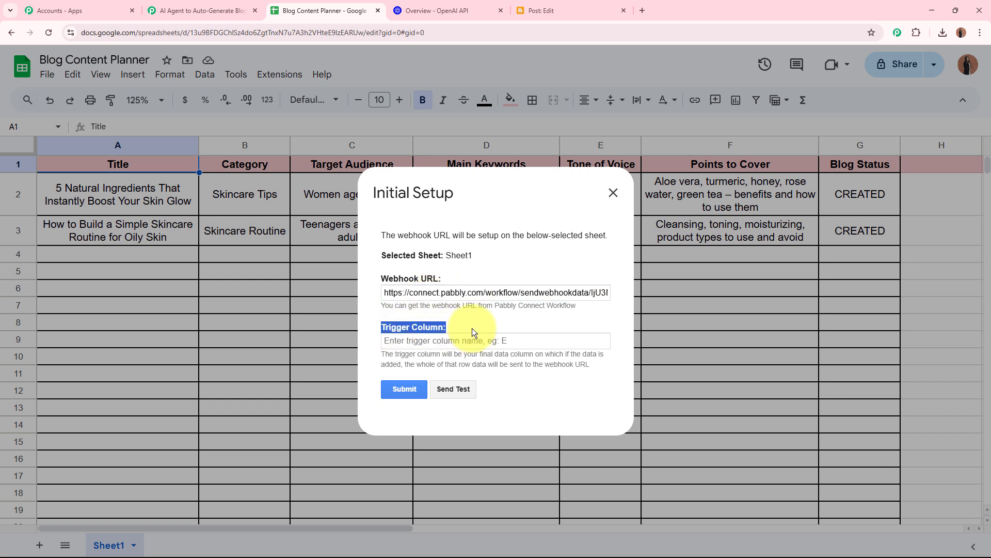
drag(381, 354, 580, 368)
click(523, 404)
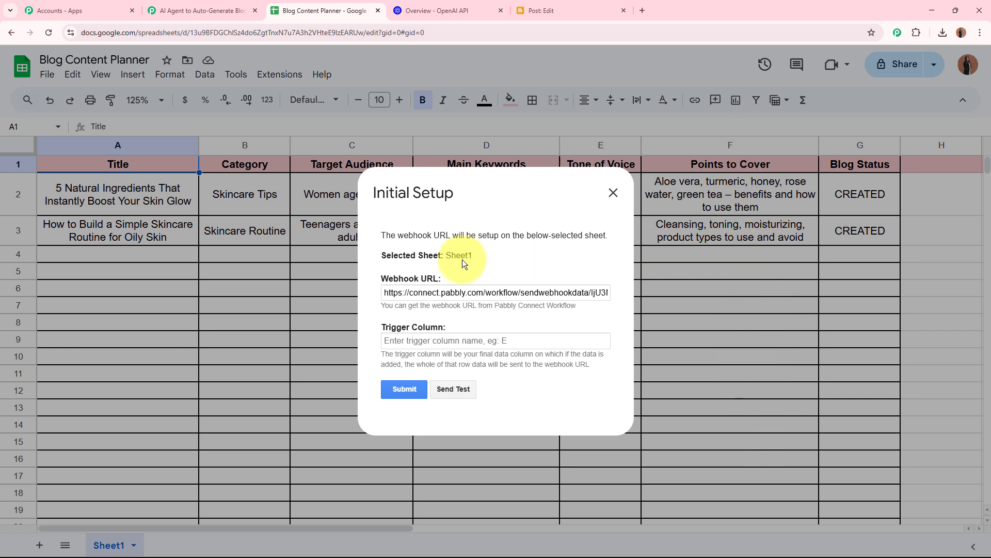
click(419, 341)
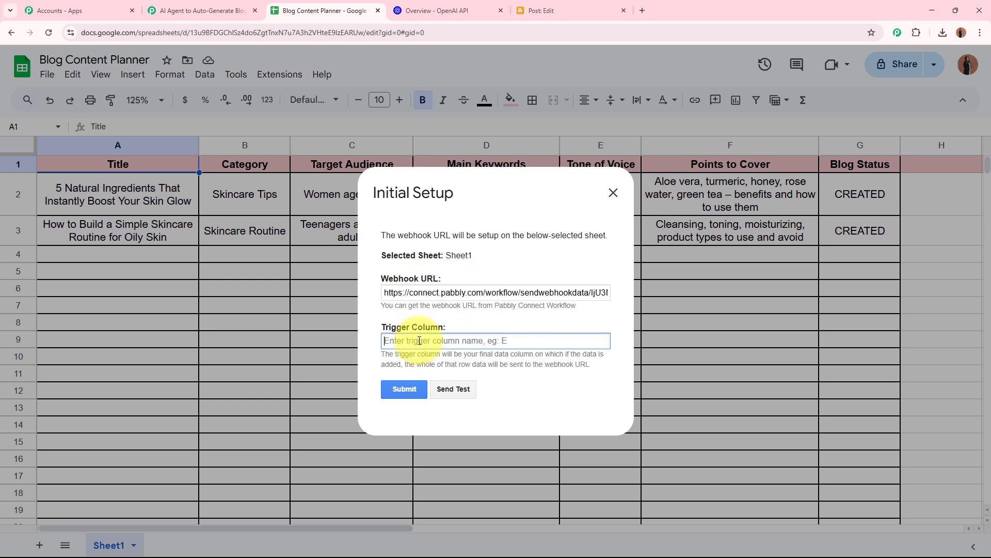
text(F)
click(409, 389)
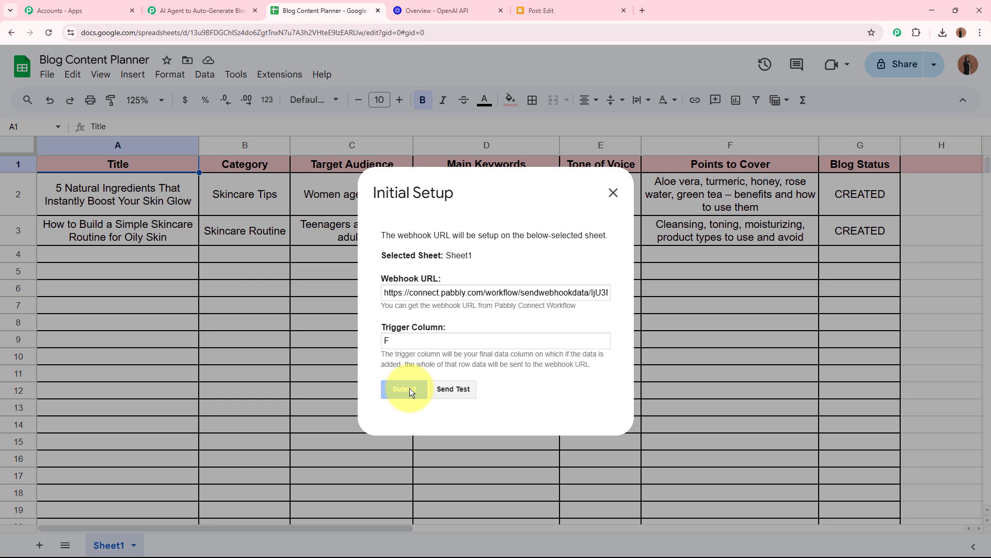
scroll(516, 382, down, 1)
drag(382, 398, 537, 399)
click(619, 198)
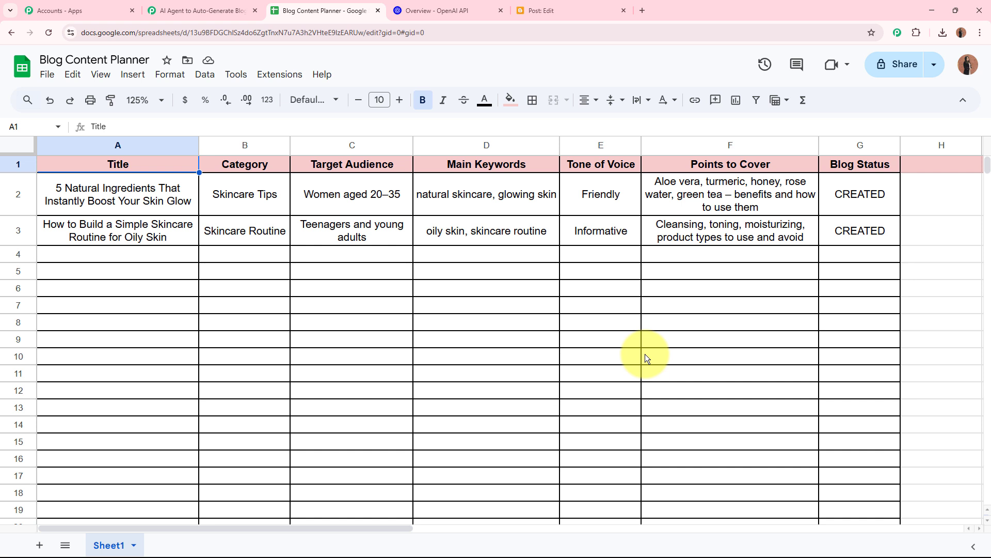
- Enable Send On Event for the Pabbly Connect Webhooks add-on and verify that the option is ticked
click(299, 76)
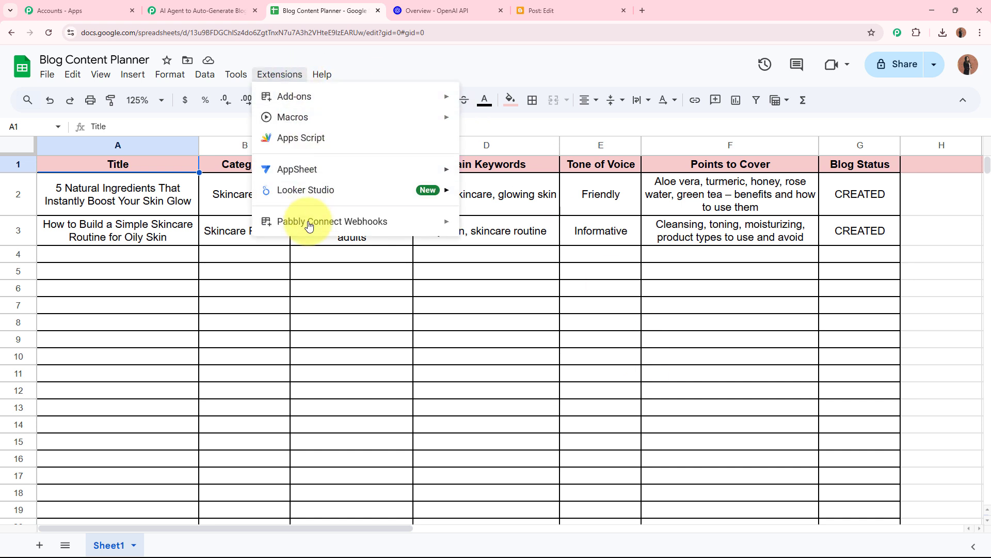
mouse_move(310, 222)
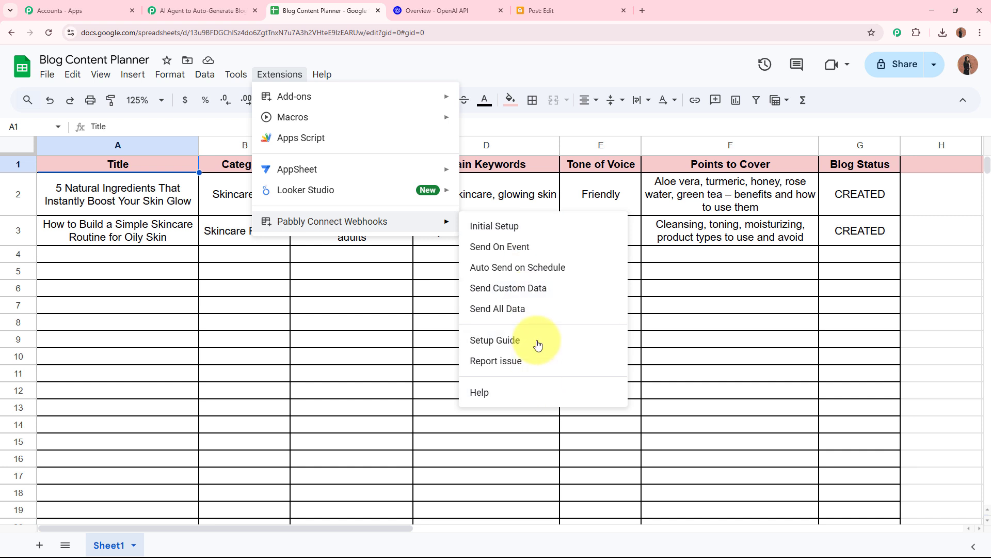
click(526, 246)
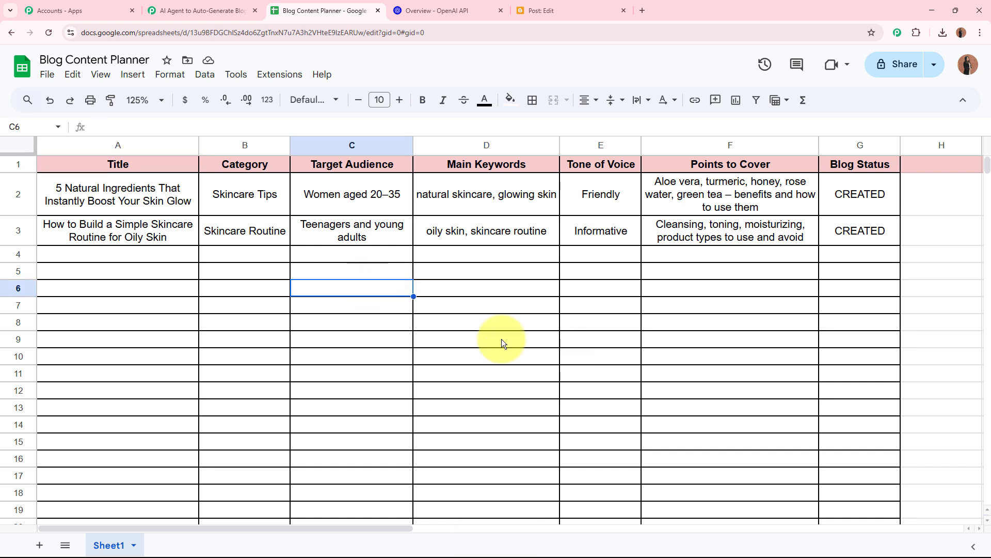
click(107, 255)
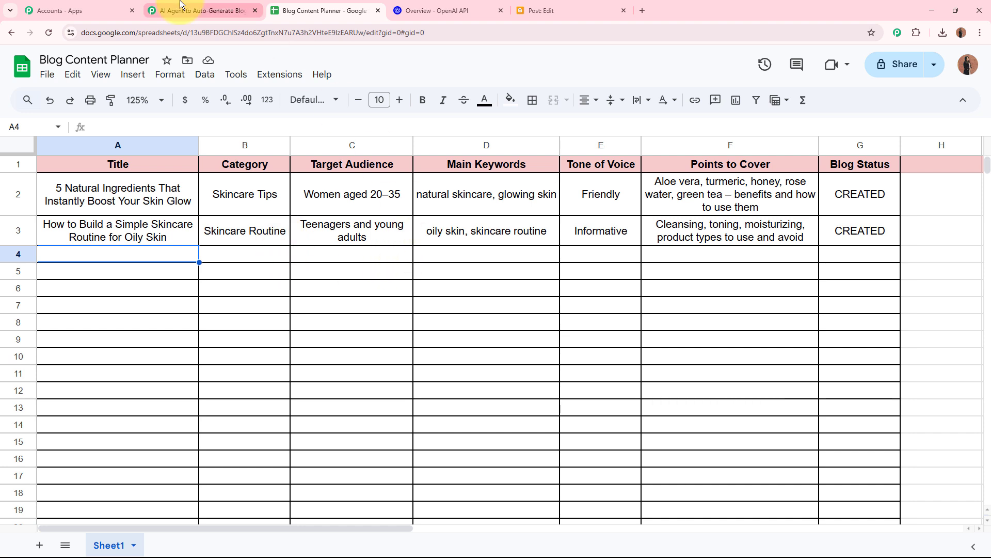
click(201, 11)
click(147, 372)
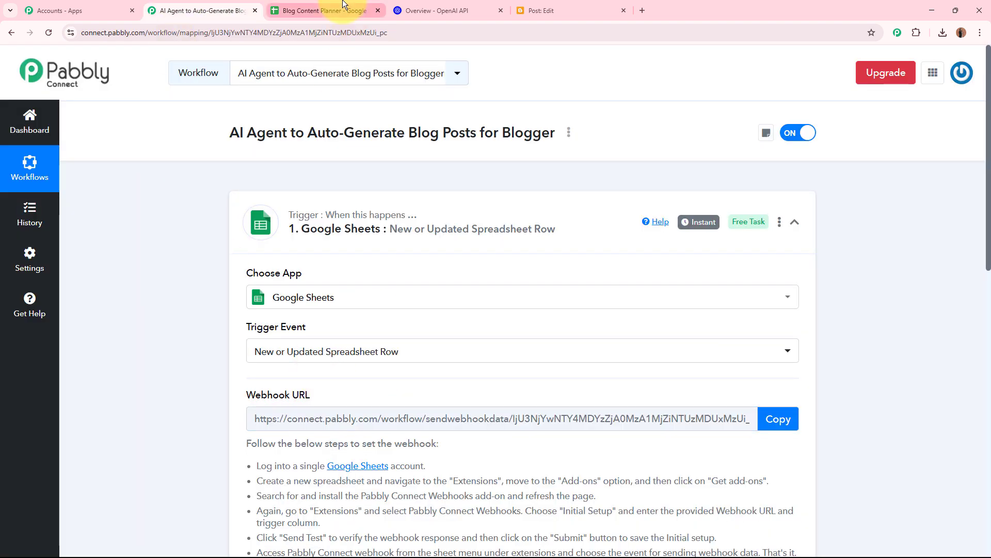
click(323, 11)
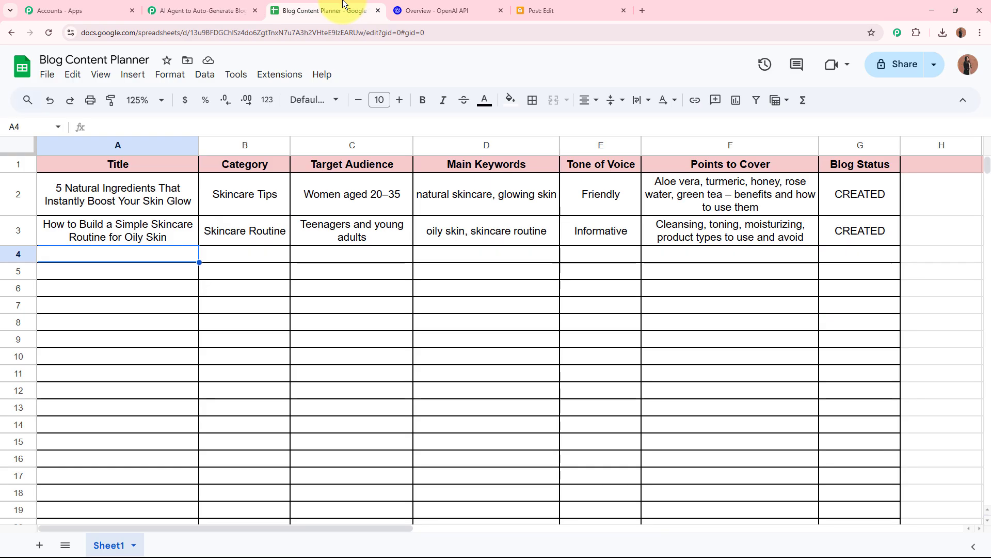
click(280, 74)
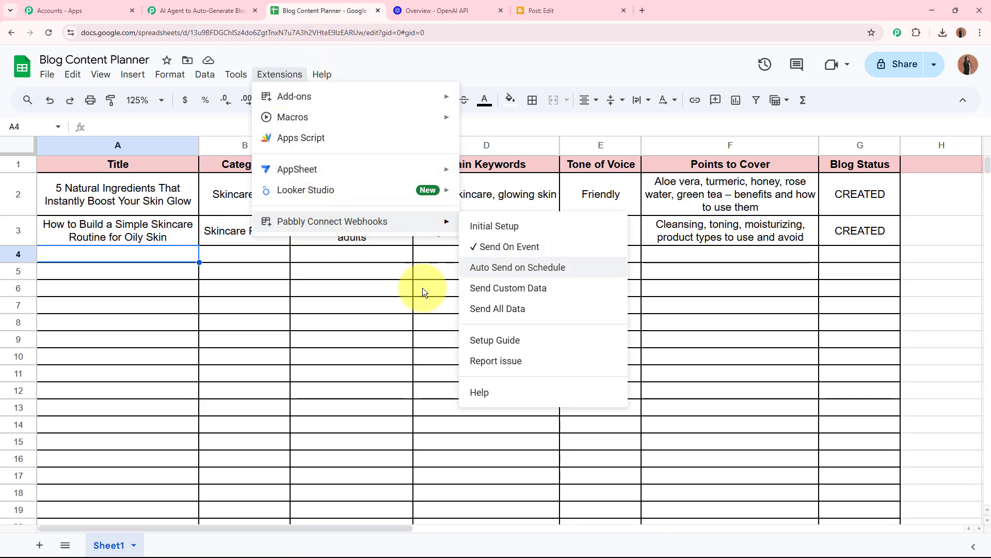
click(329, 307)
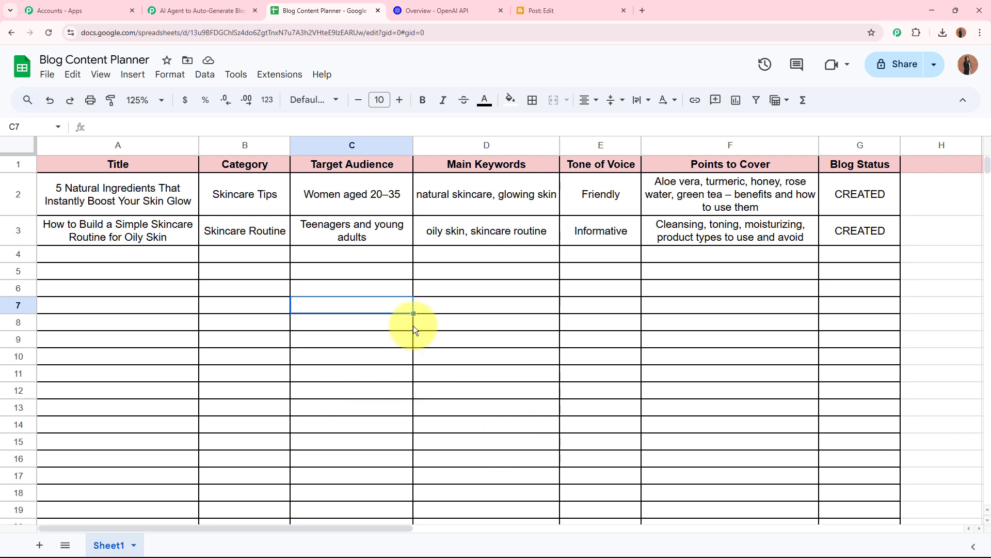
- Switch to the Pabbly Connect workflow and check the trigger's webhook response status, comparing it with the planner's row 4 from Title to Points to Cover
click(202, 10)
scroll(190, 248, down, 1)
scroll(190, 248, down, 7)
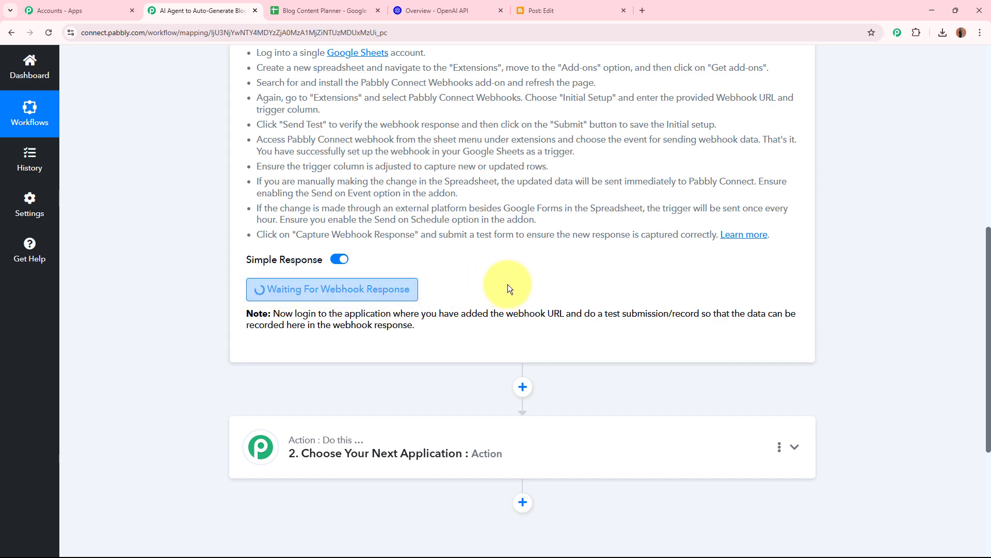
scroll(507, 283, up, 8)
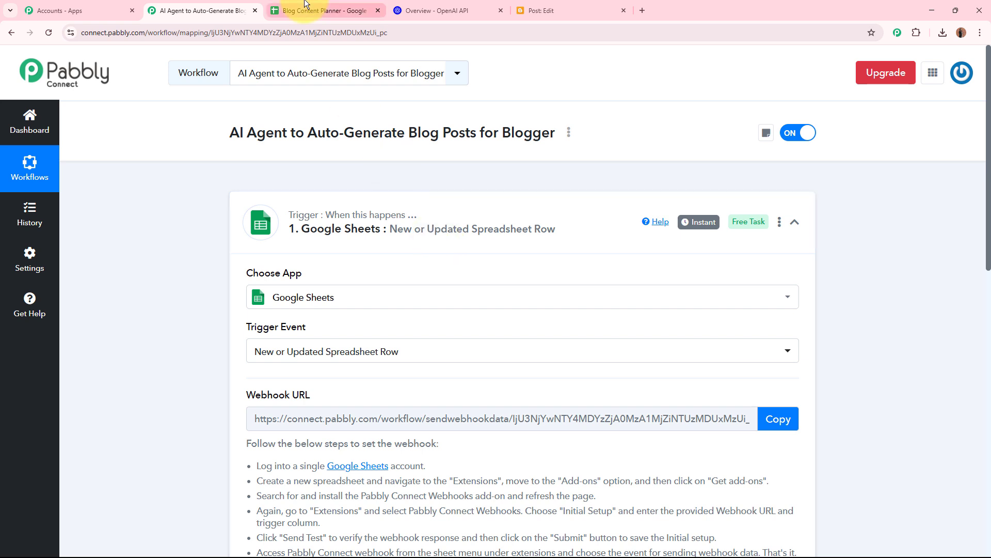
click(318, 10)
drag(151, 258, 695, 255)
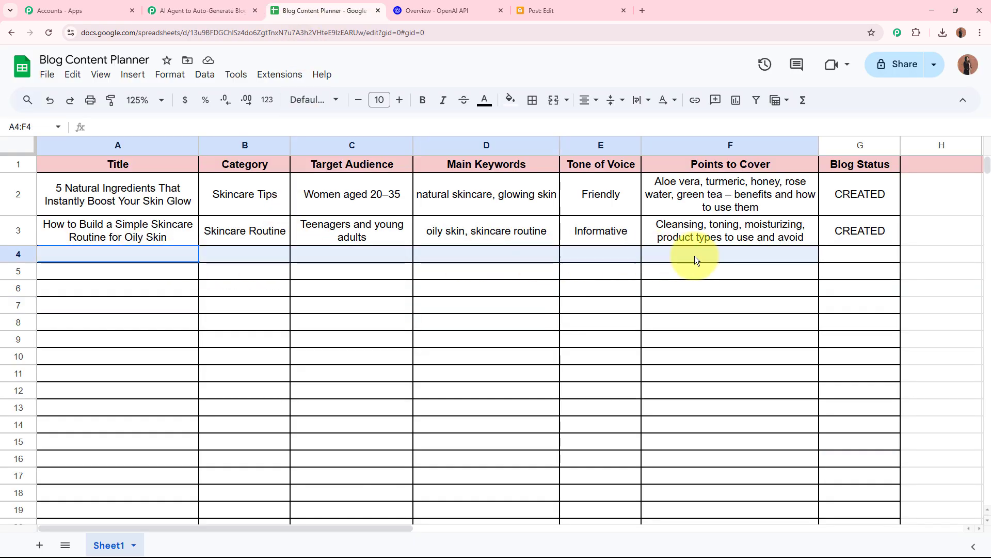
click(600, 321)
click(197, 11)
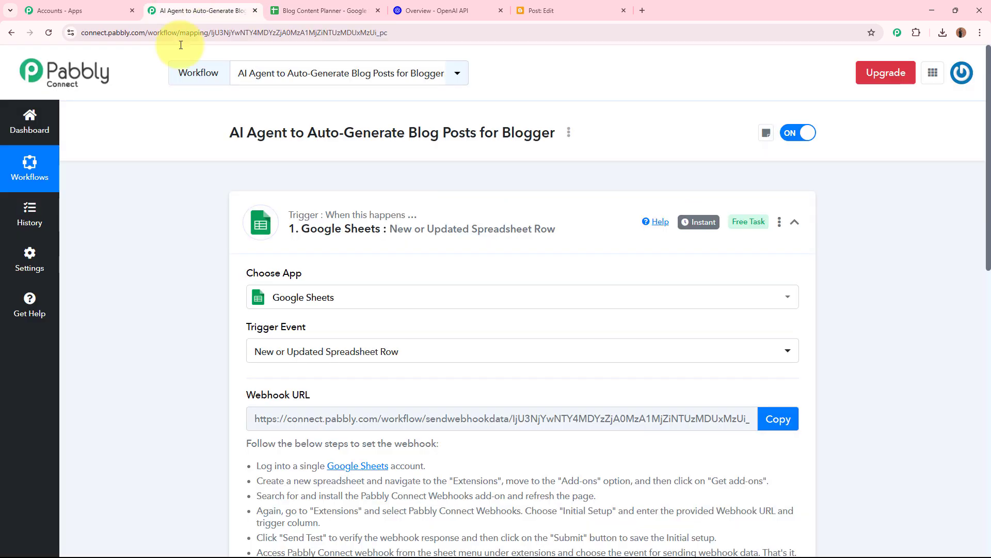
scroll(216, 309, down, 10)
scroll(404, 268, up, 10)
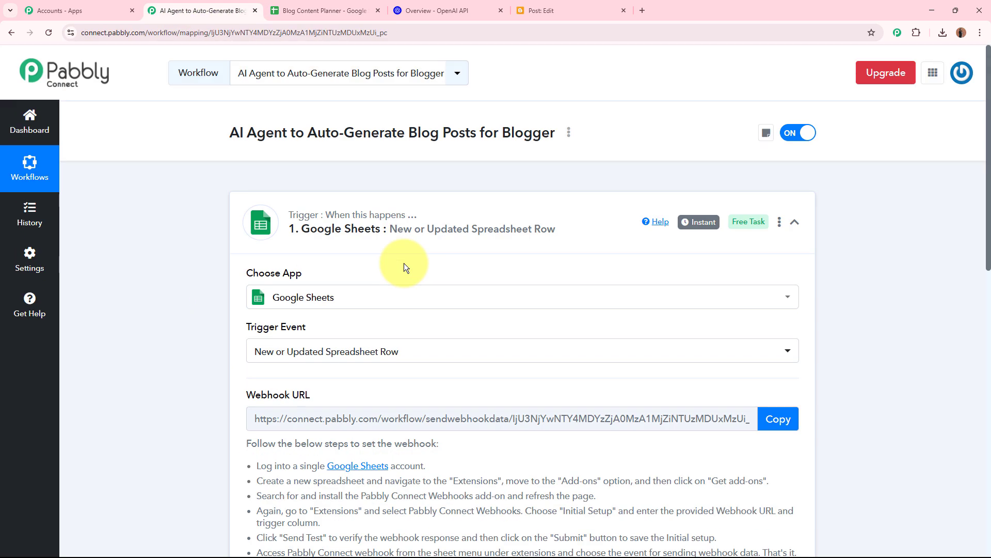
- In the planner's row 4, enter "The Secret Benefits of Vitamin C Serum You Didn't Know", Product Guide, Skincare enthusiasts, Professional tone, plus its keywords and points to cover
click(289, 10)
click(147, 257)
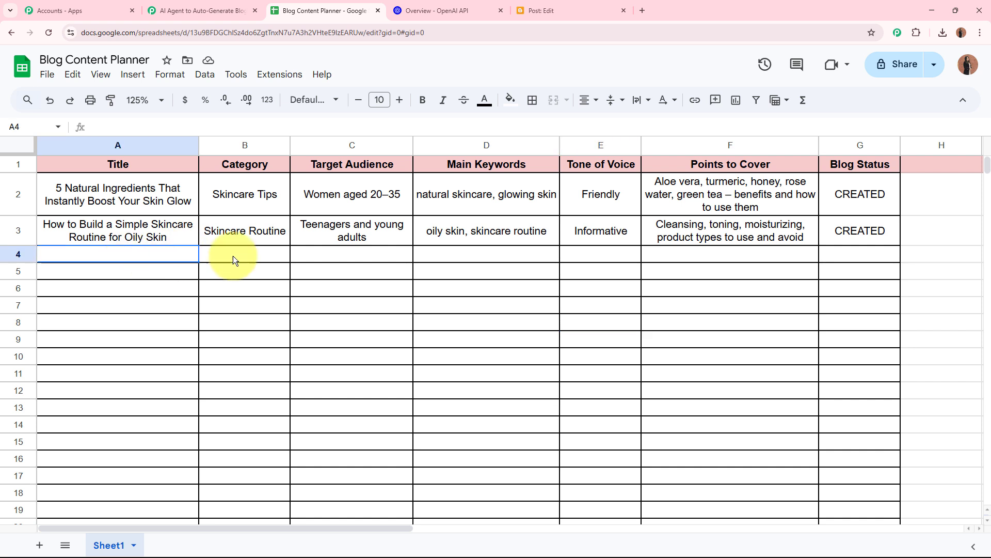
drag(233, 256, 710, 262)
click(228, 163)
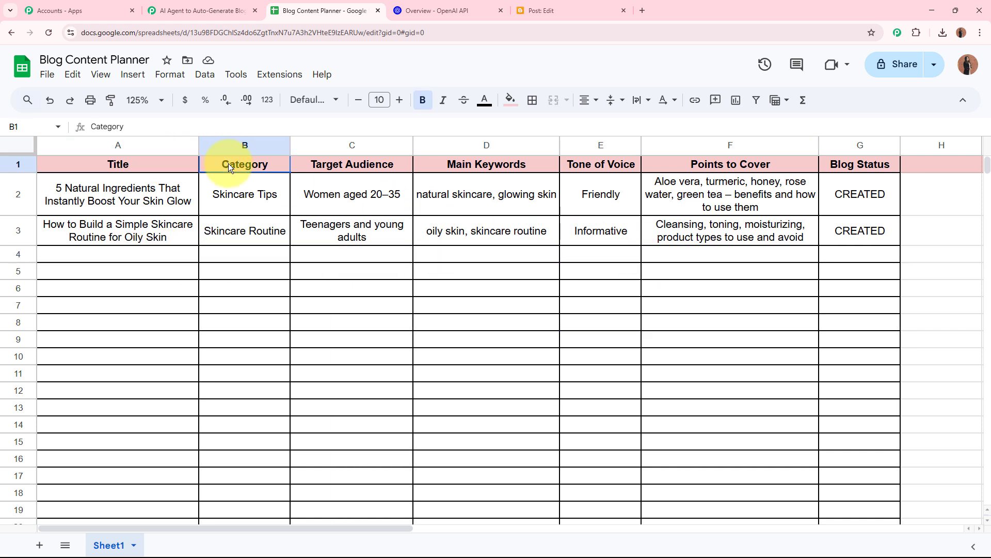
click(326, 164)
click(497, 165)
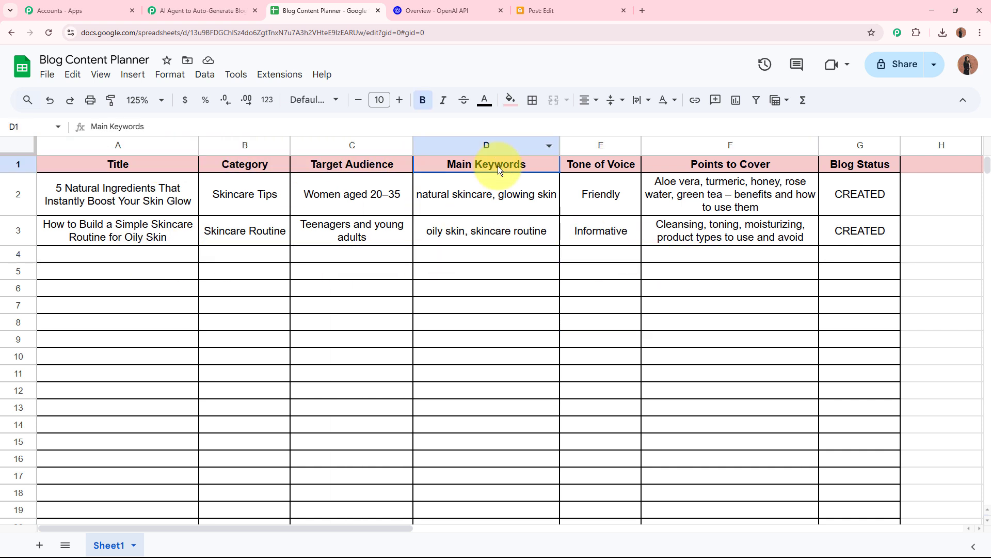
click(602, 165)
click(717, 163)
drag(696, 255, 128, 244)
click(401, 286)
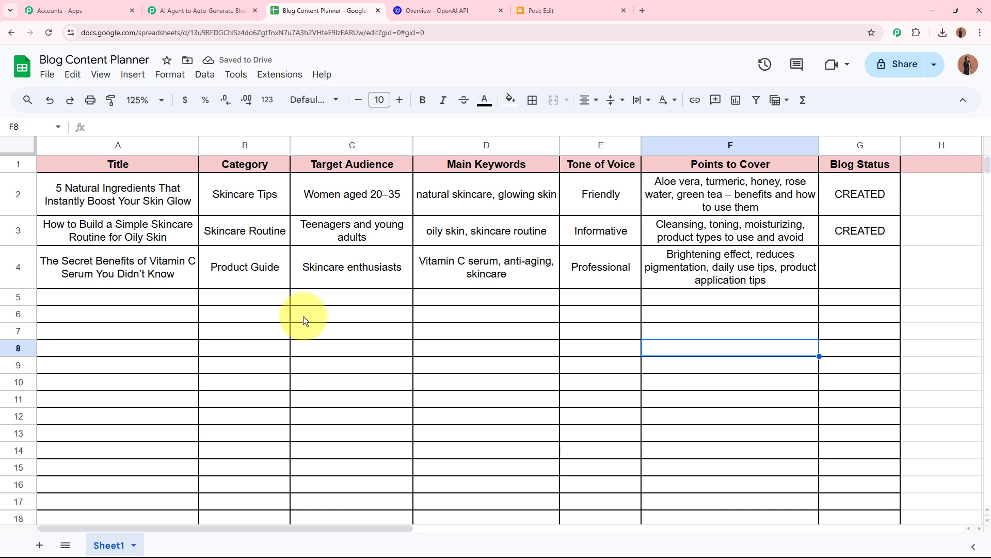
- Review the new row 4 entries for title, category, target audience, main keywords, tone of voice and points to cover
click(156, 275)
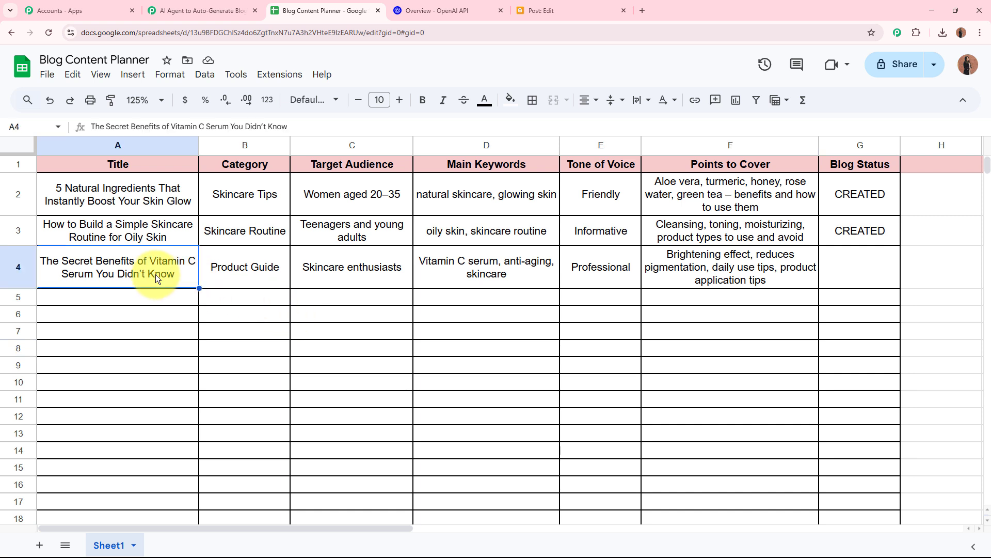
click(248, 274)
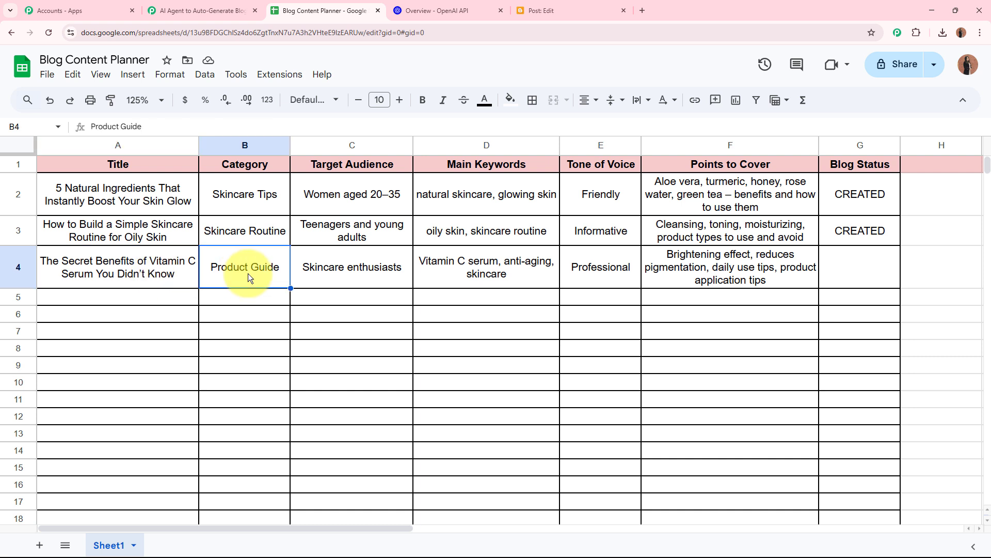
click(357, 281)
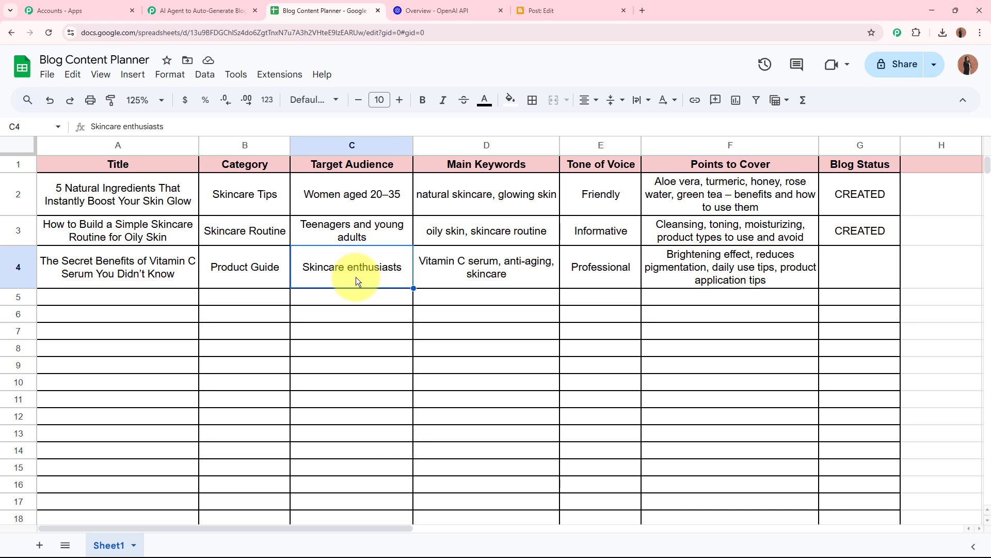
click(436, 267)
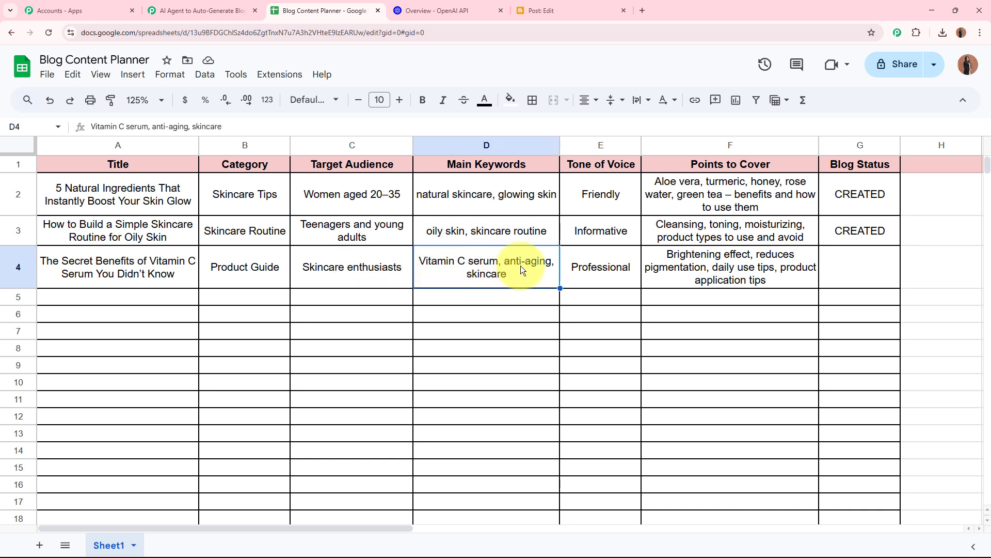
click(595, 277)
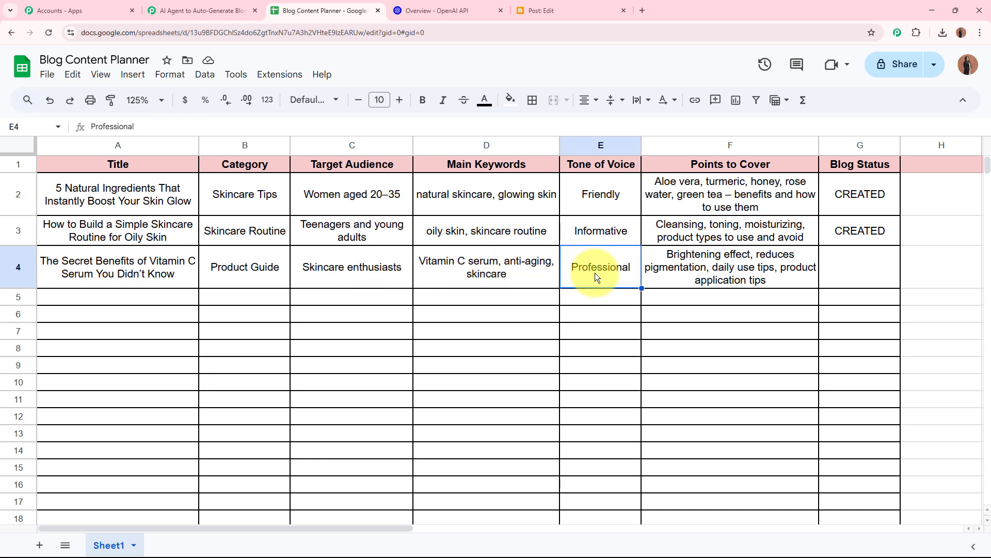
click(682, 278)
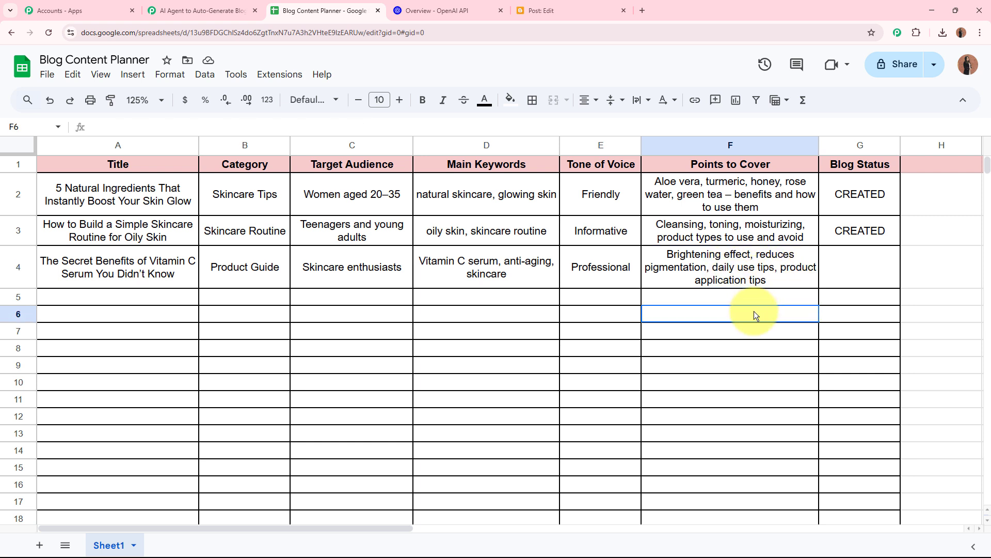
drag(99, 266, 711, 277)
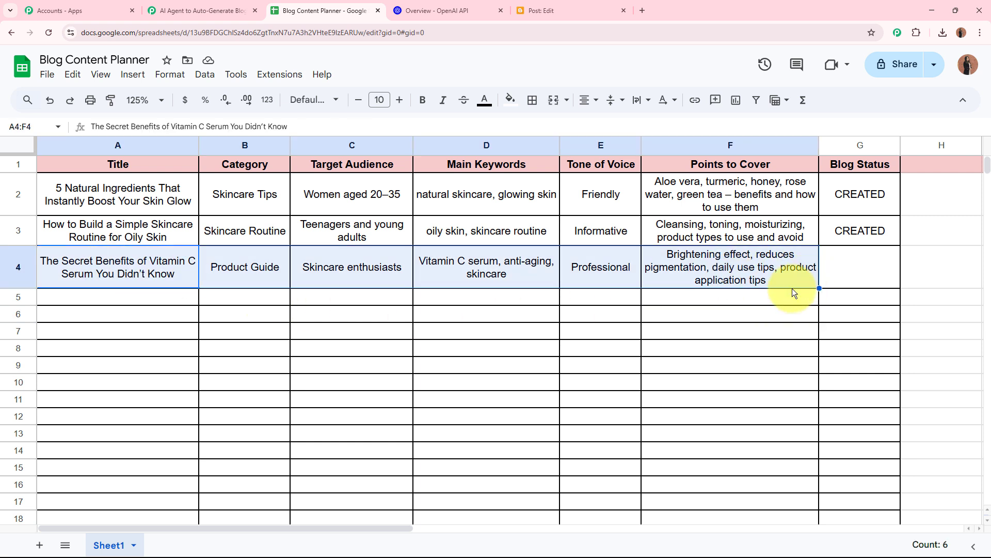
- Switch to the Pabbly Connect workflow and examine the trigger's received response for the tone of voice, title and target audience of the new row
click(747, 342)
click(193, 12)
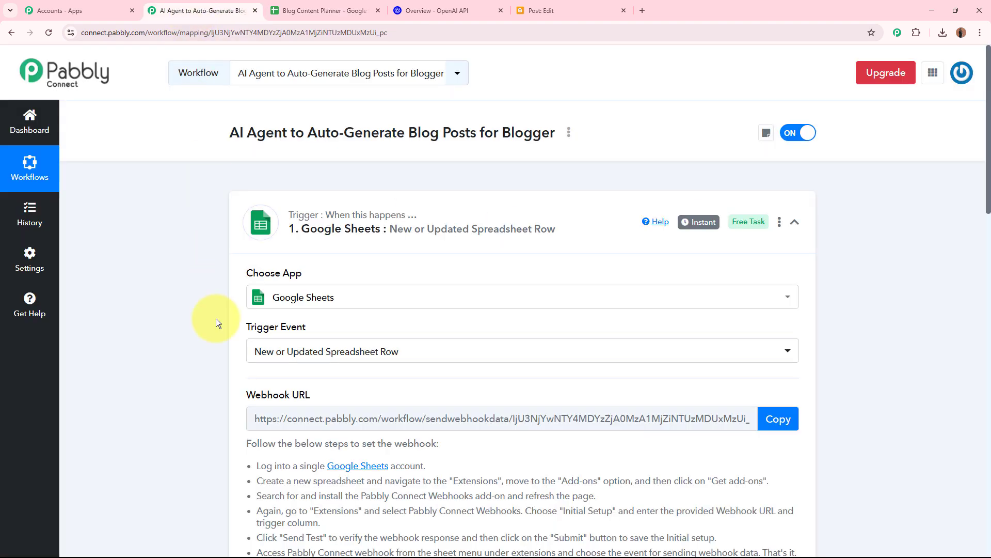
scroll(215, 316, down, 14)
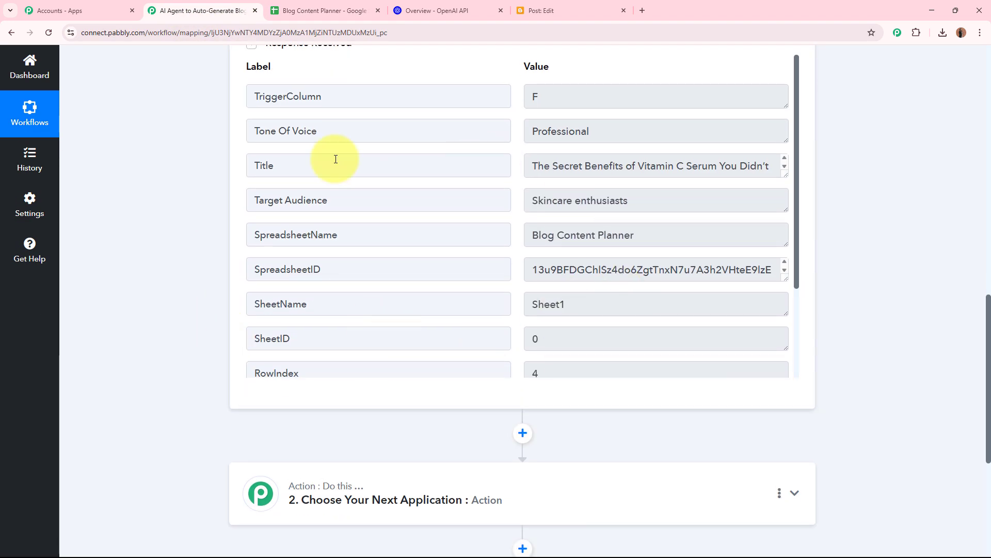
scroll(126, 258, up, 1)
triple_click(351, 203)
key(Tab)
scroll(484, 195, down, 1)
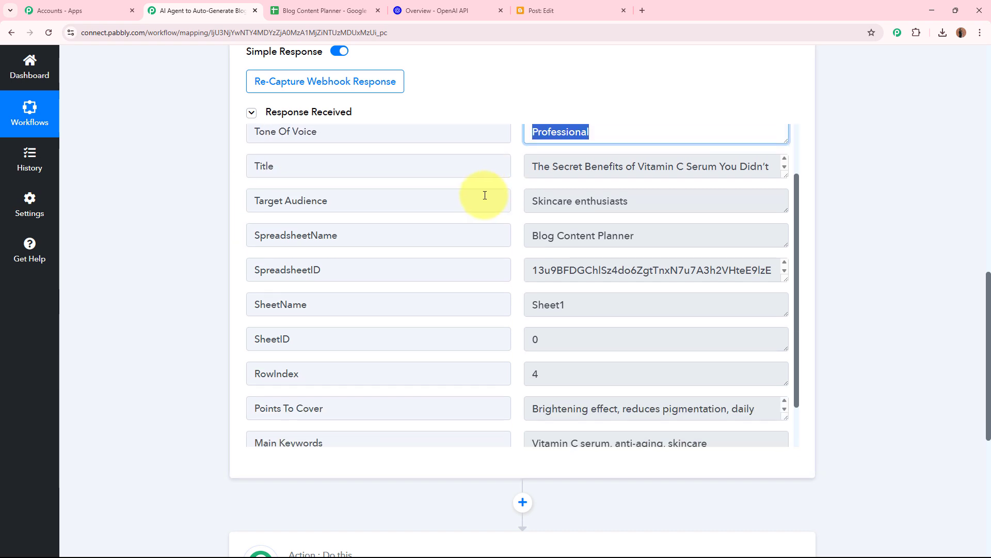
triple_click(390, 204)
key(Tab)
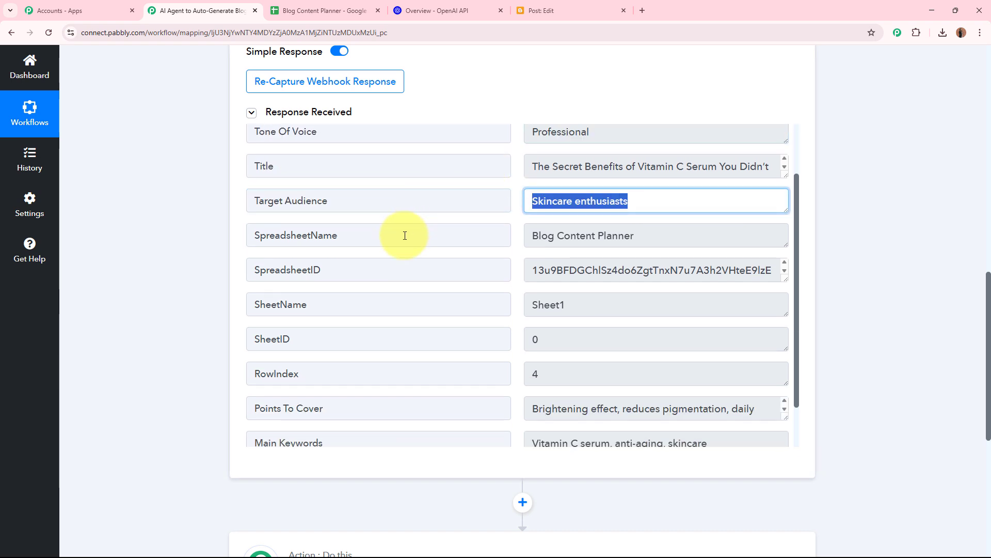
- Check the points to cover, main keywords, category and full title values in the trigger's received response
scroll(405, 235, down, 1)
triple_click(410, 356)
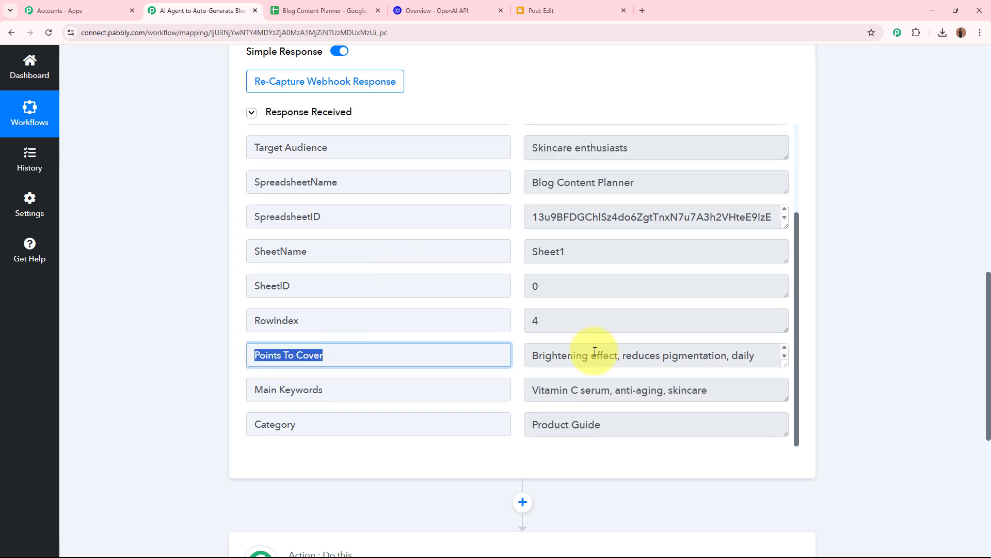
key(Tab)
triple_click(293, 393)
drag(533, 391, 719, 387)
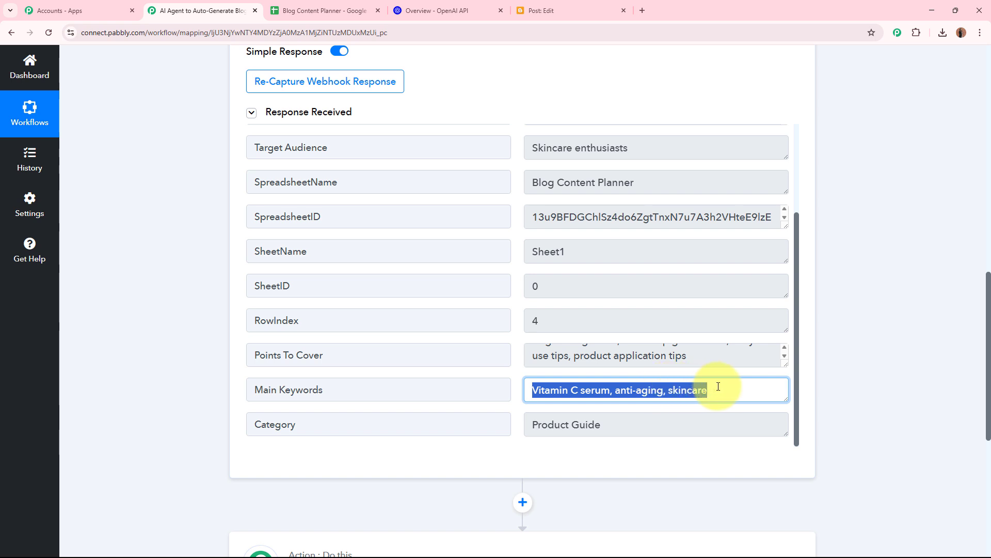
triple_click(279, 424)
drag(617, 420, 548, 422)
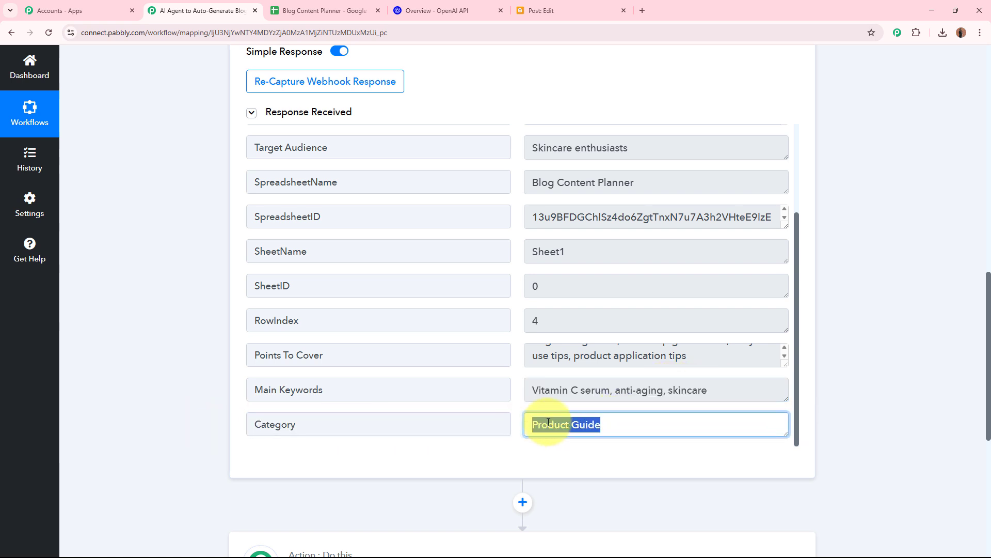
scroll(679, 409, up, 3)
drag(535, 235, 847, 250)
click(847, 250)
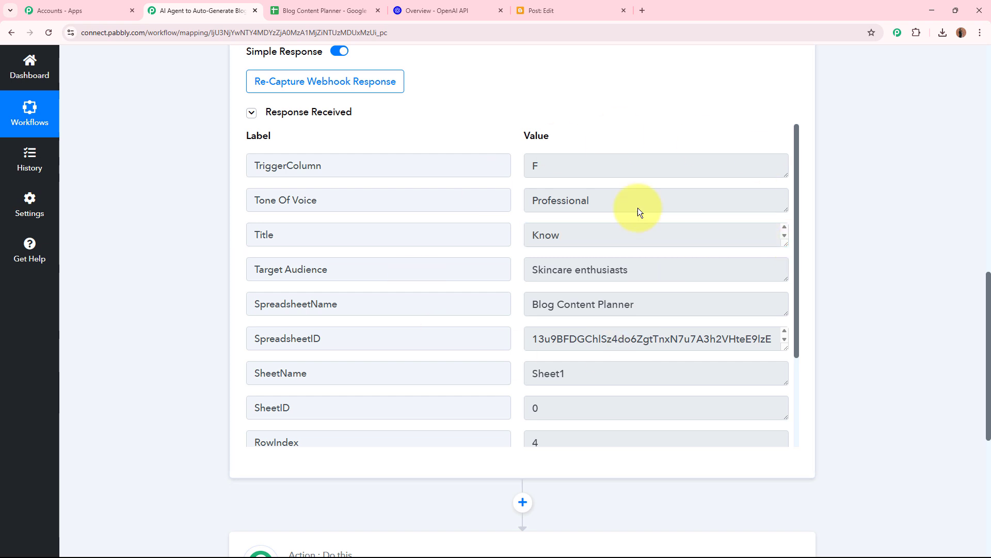
- Collapse the Google Sheets trigger and set the action step to OpenAI (ChatGPT, DALL-E, Whisper) with the ChatGPT event
scroll(879, 330, up, 10)
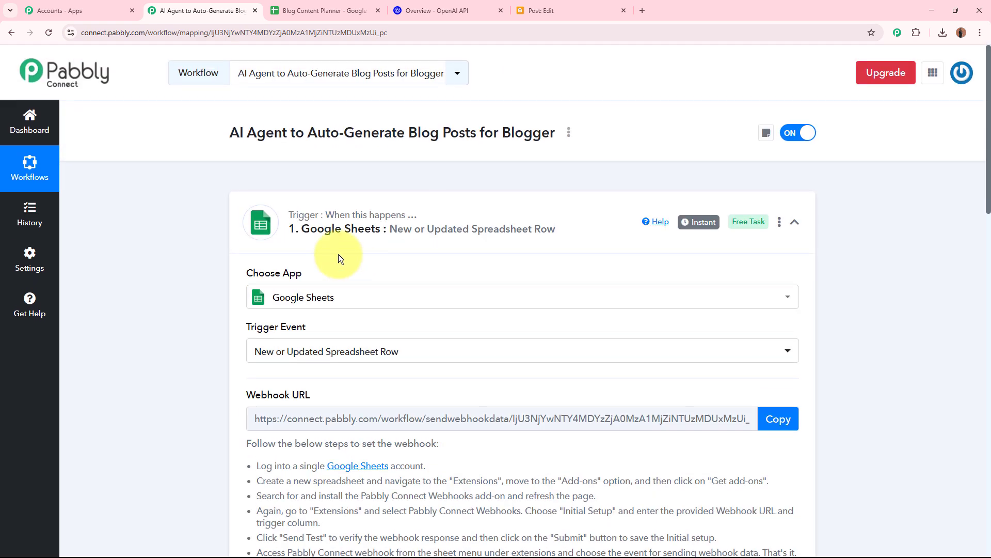
click(494, 236)
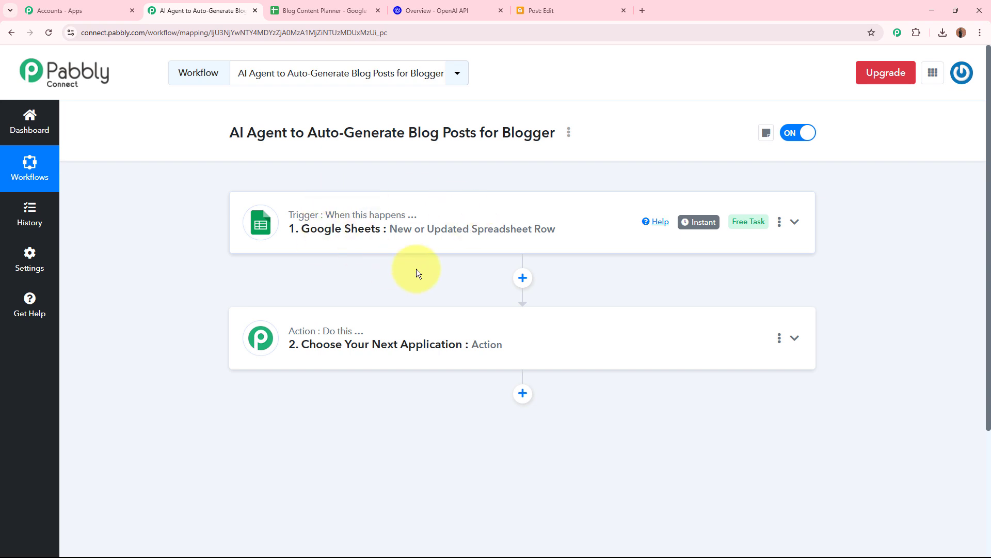
mouse_move(348, 219)
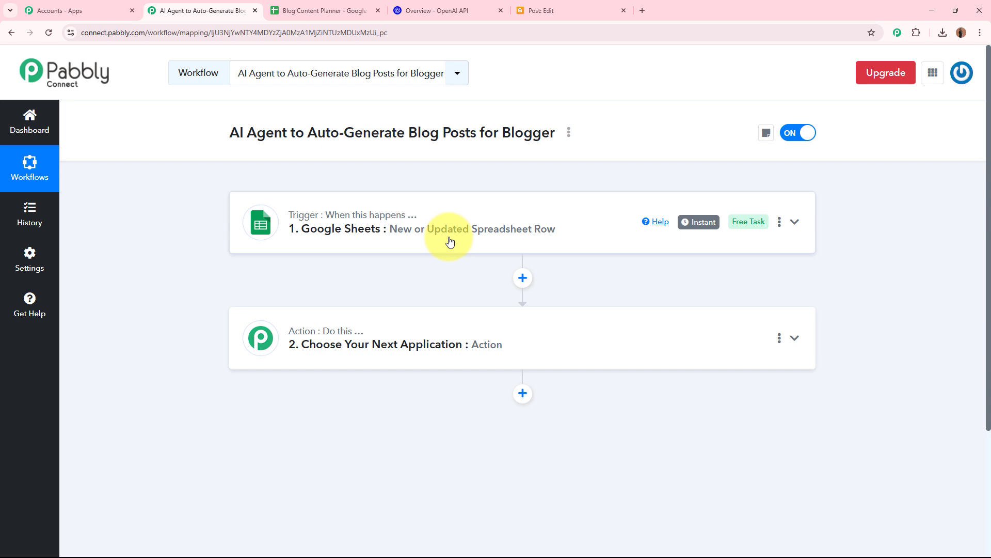
click(551, 343)
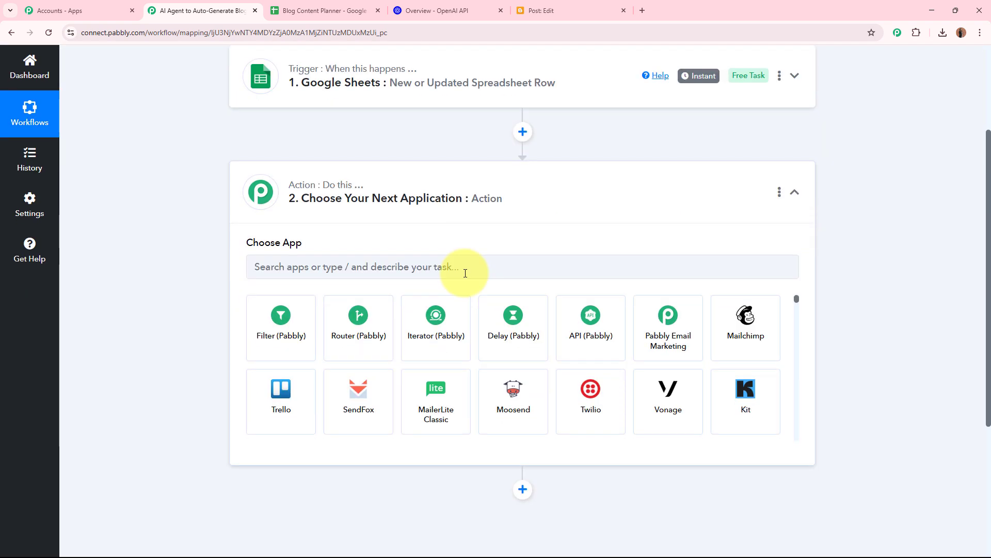
click(465, 274)
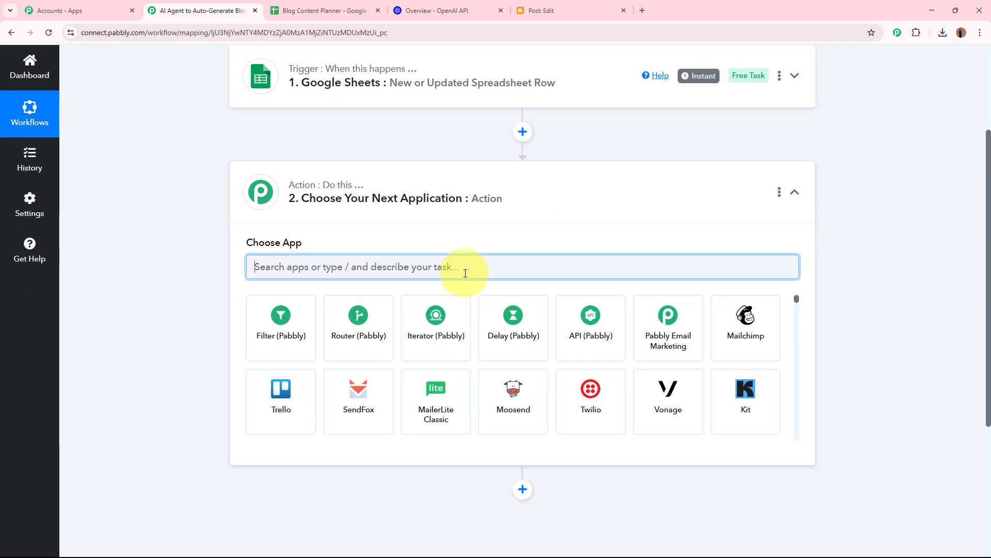
text(Open)
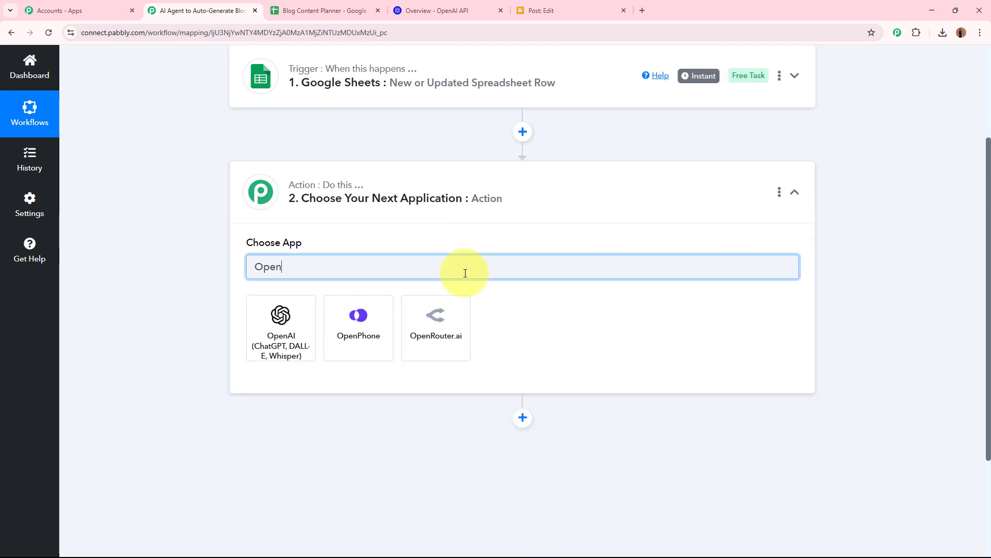
click(284, 337)
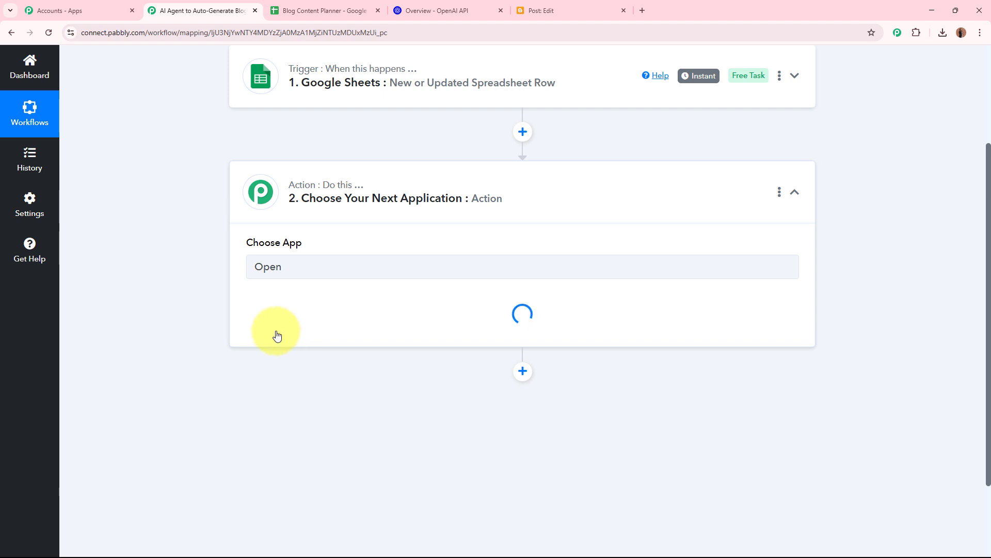
click(285, 322)
click(337, 148)
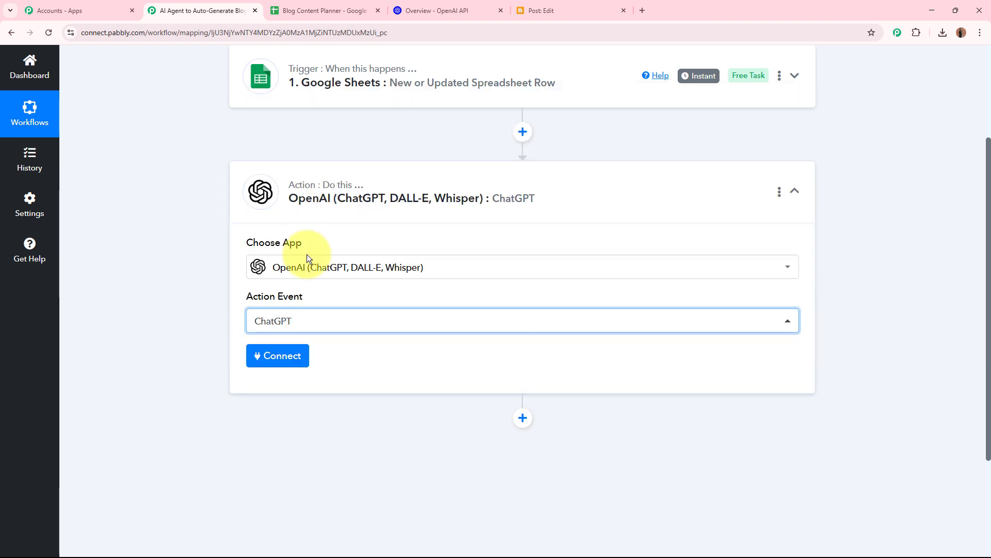
- Start adding a new OpenAI connection for the action and open the linked OpenAI API Keys page
click(289, 362)
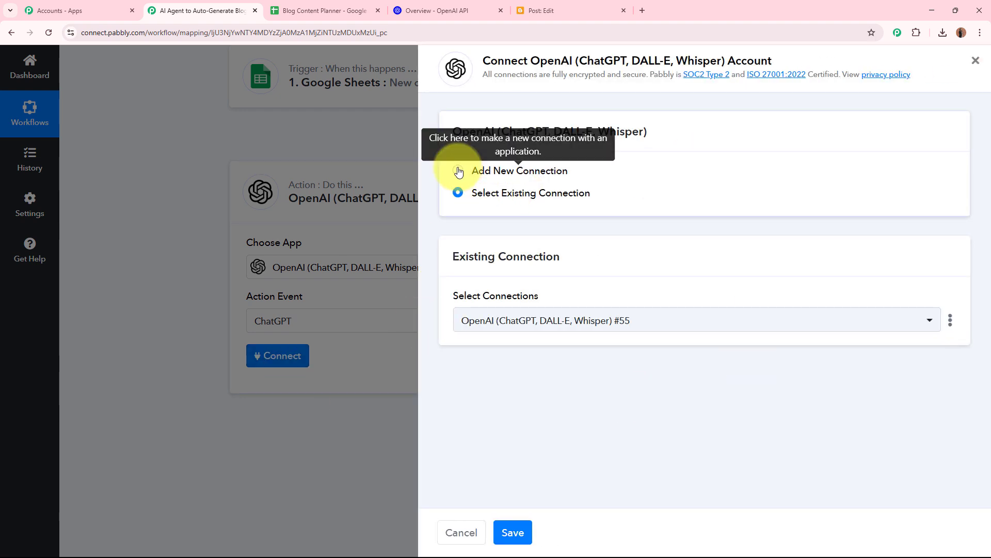
click(458, 171)
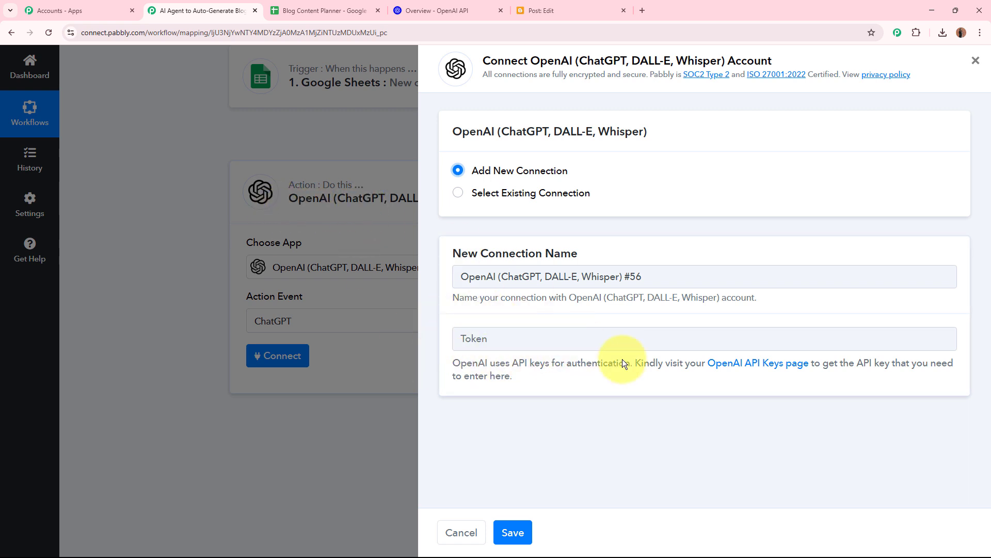
click(762, 367)
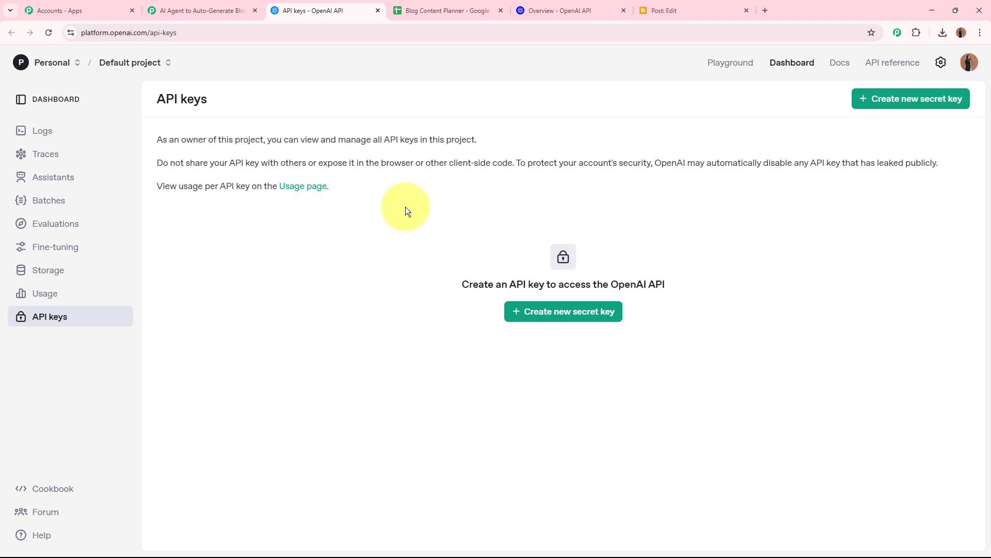
- Create an OpenAI secret key named Test Key in the Default project with All permissions, and copy the key
click(564, 311)
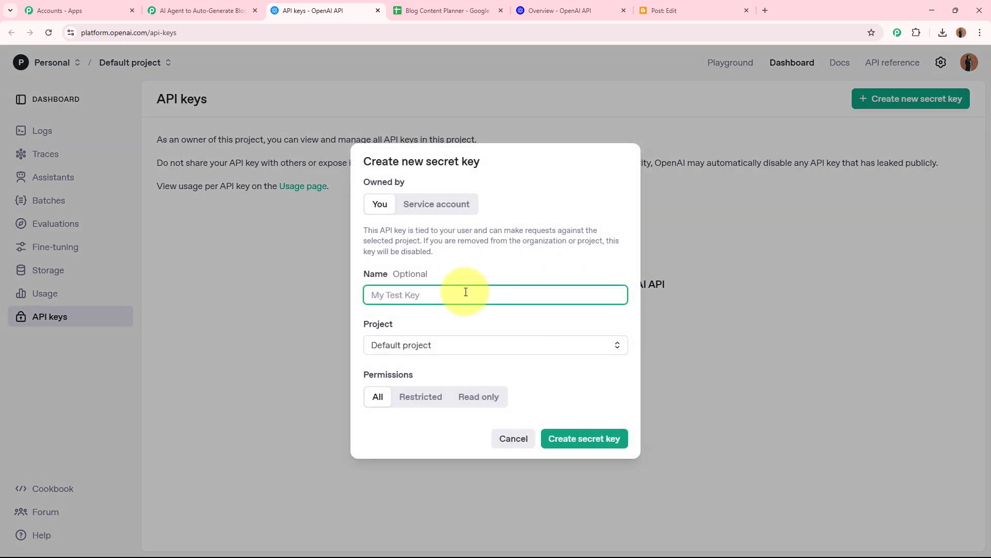
text(Test Key)
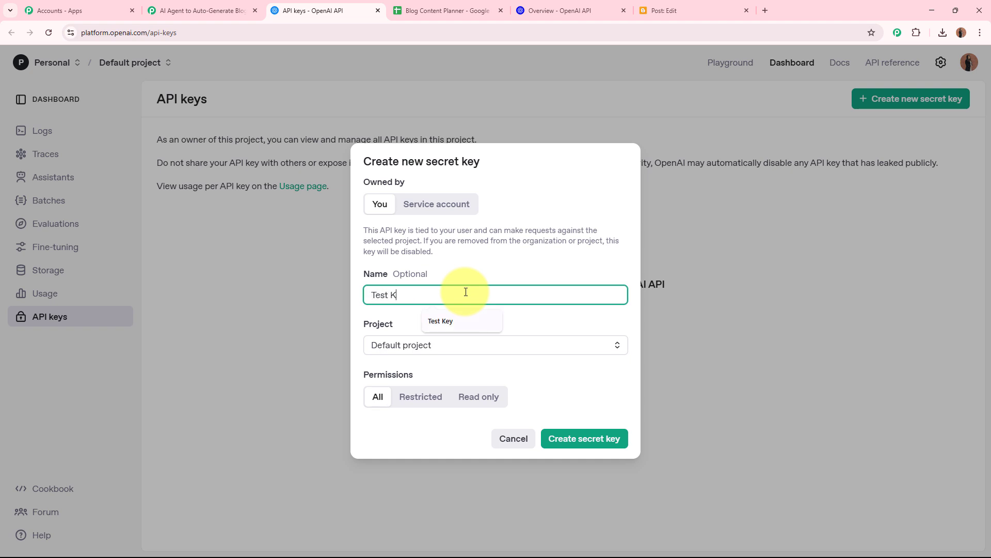
click(394, 346)
click(367, 374)
click(377, 395)
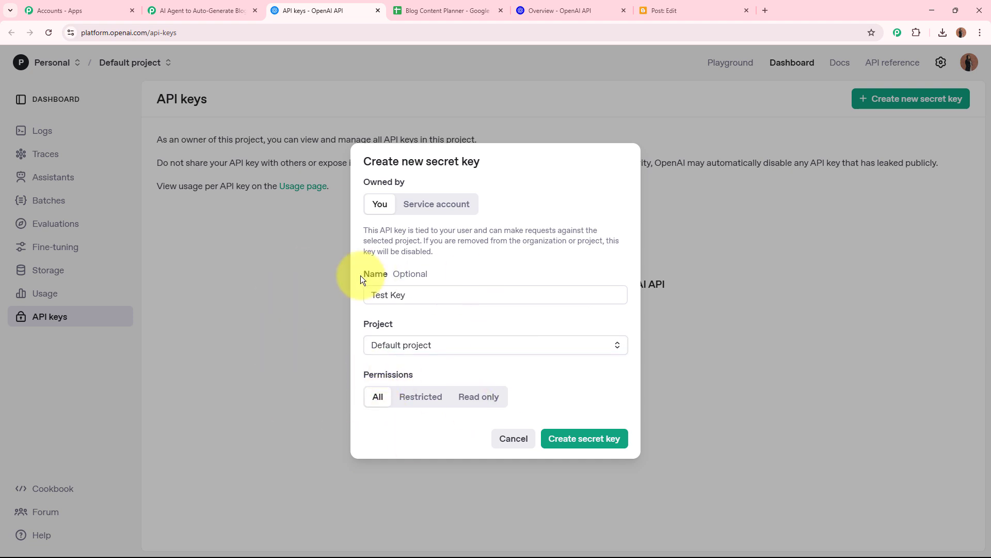
click(598, 442)
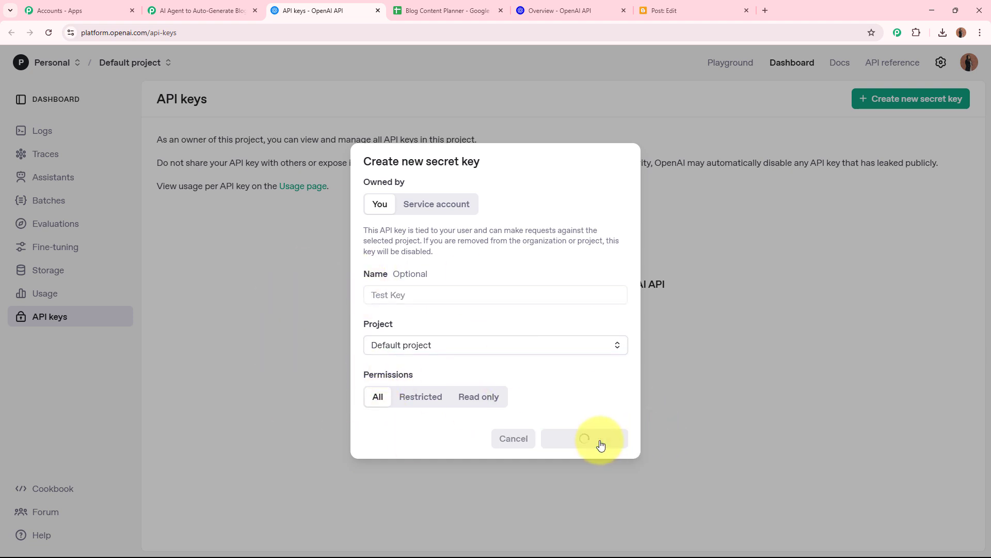
click(587, 315)
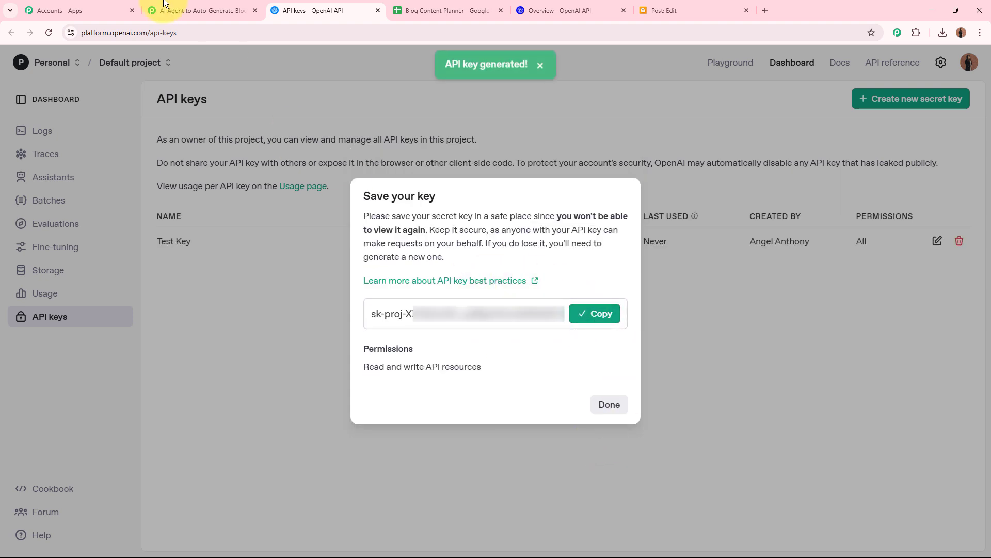
- Back in the Pabbly Connect workflow, paste the API key into the new connection's Token field and save the connection
click(168, 12)
click(540, 332)
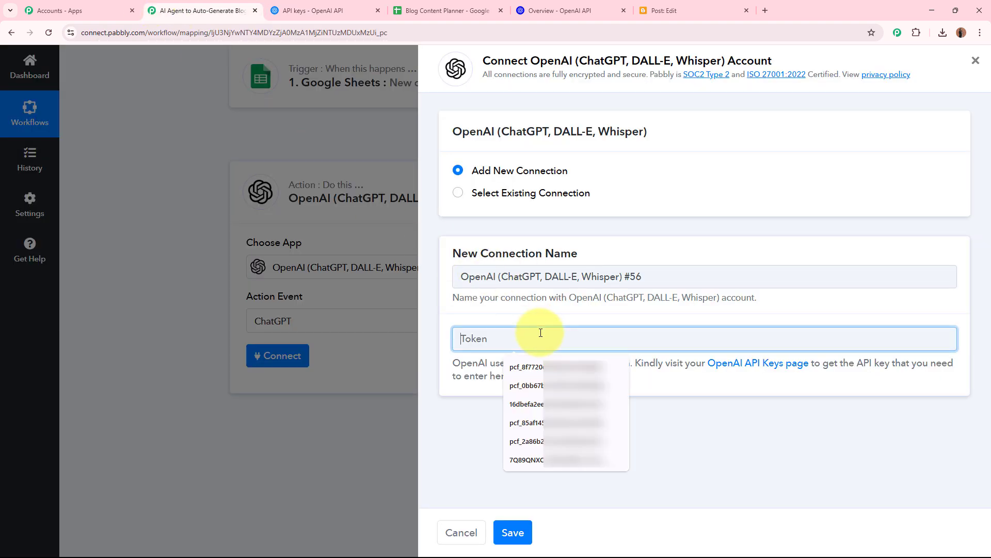
key(ctrl+v)
click(513, 533)
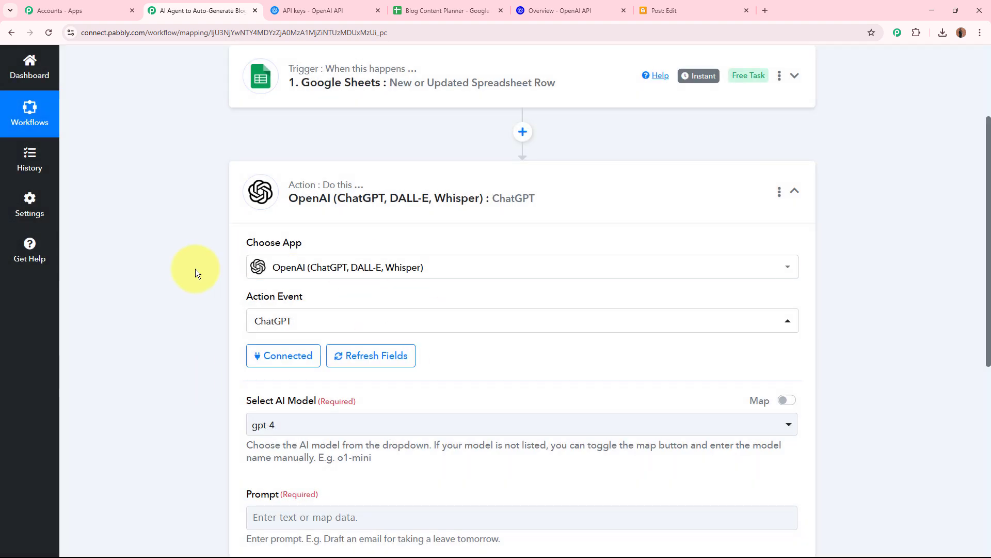
- Set the ChatGPT action's AI model to gpt-4o-mini and look through the other models on offer
scroll(195, 268, down, 4)
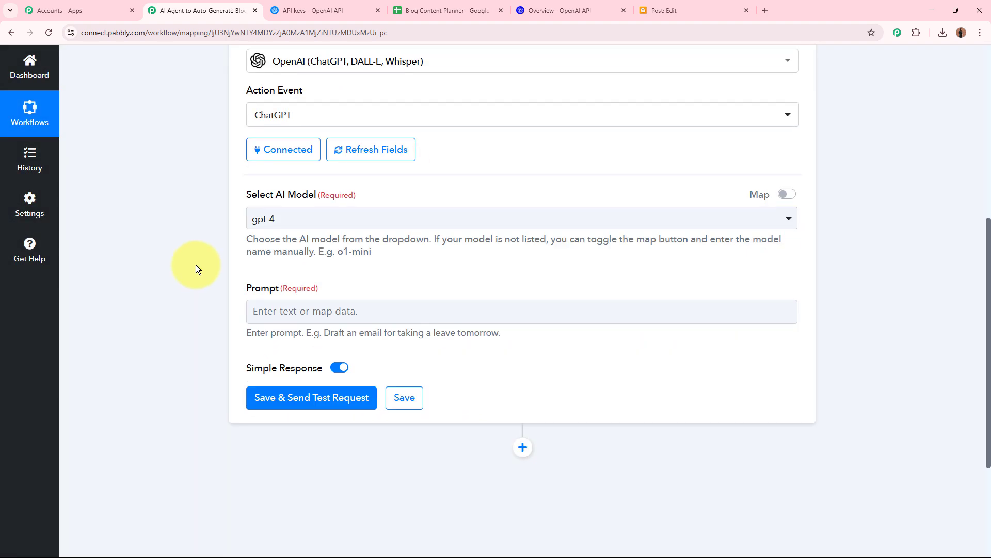
scroll(240, 162, down, 1)
drag(247, 126, 368, 125)
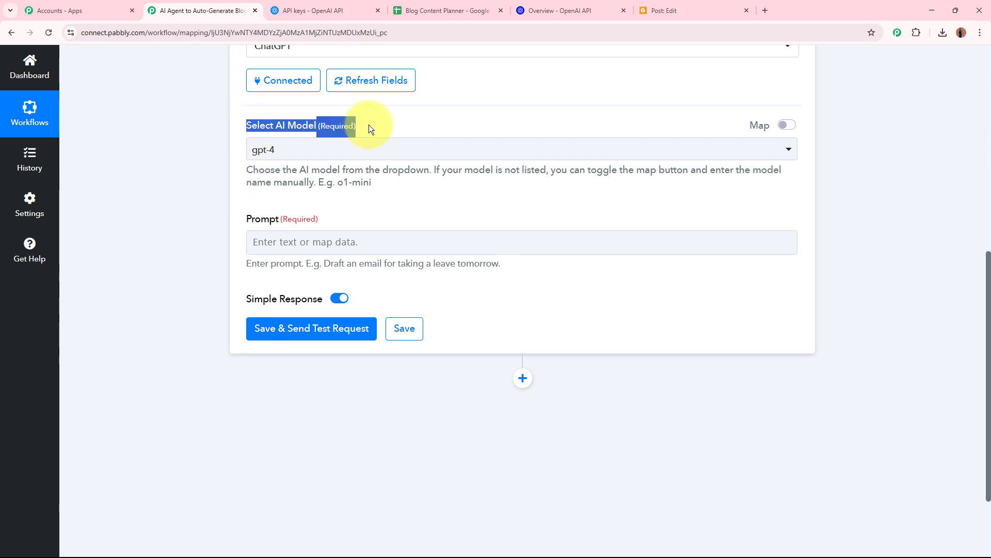
click(372, 156)
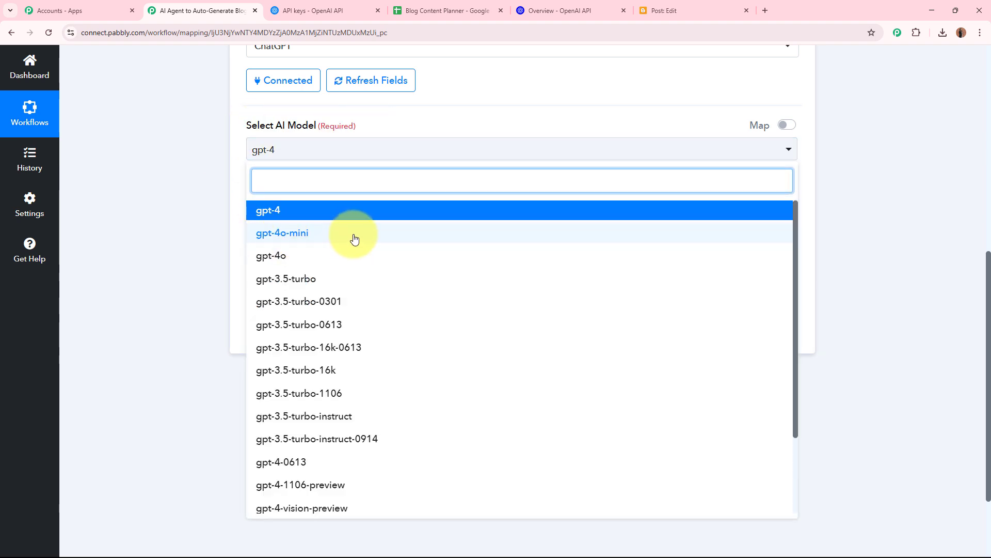
click(355, 235)
click(365, 150)
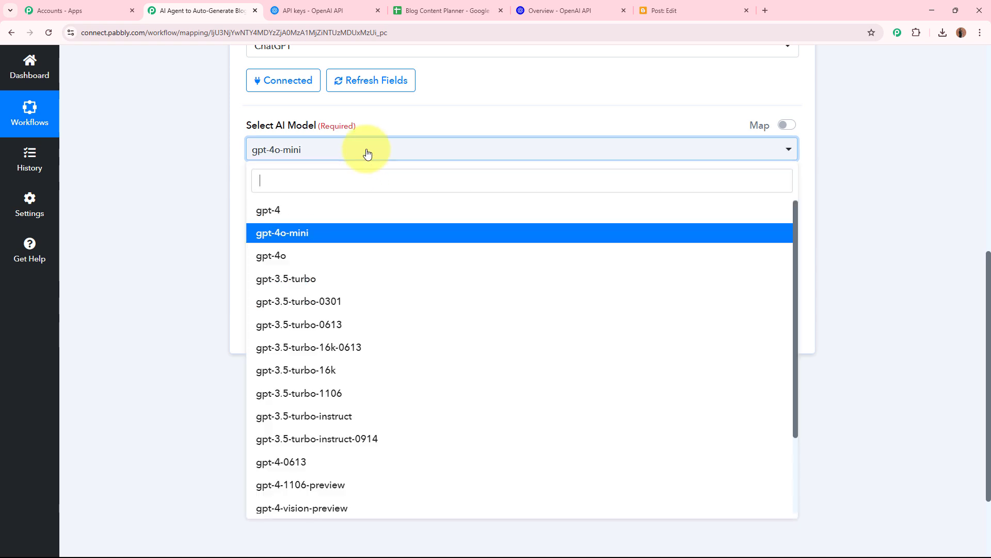
scroll(422, 413, down, 2)
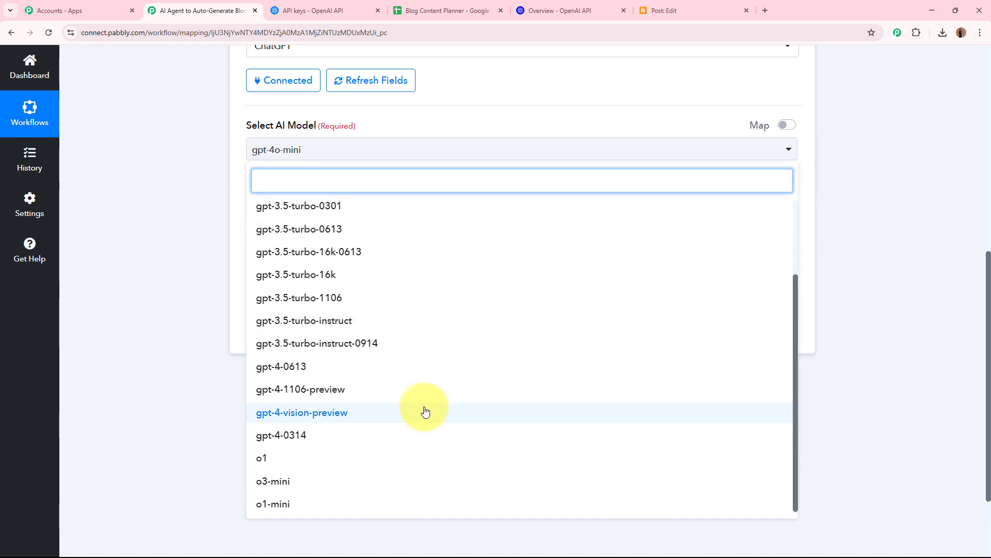
scroll(423, 412, up, 3)
click(135, 280)
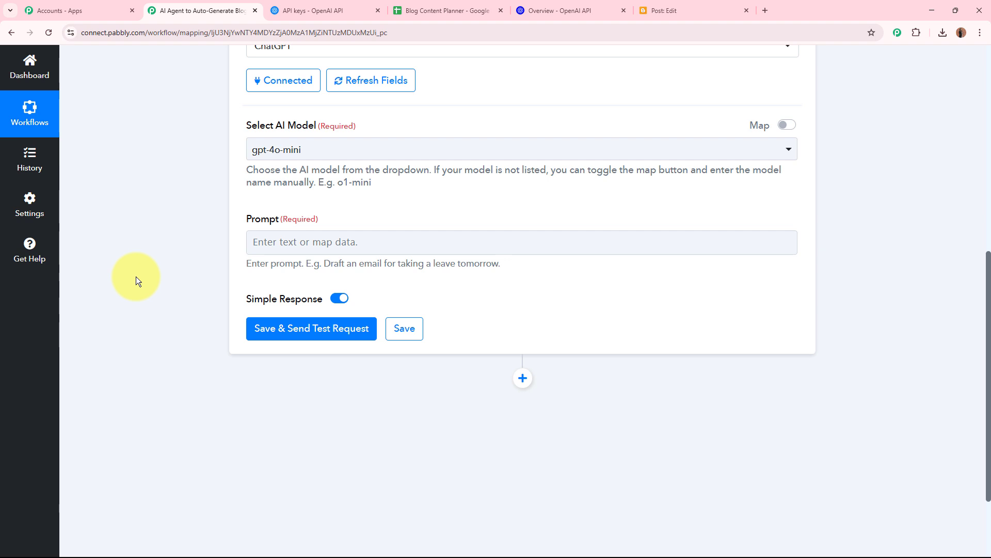
click(159, 241)
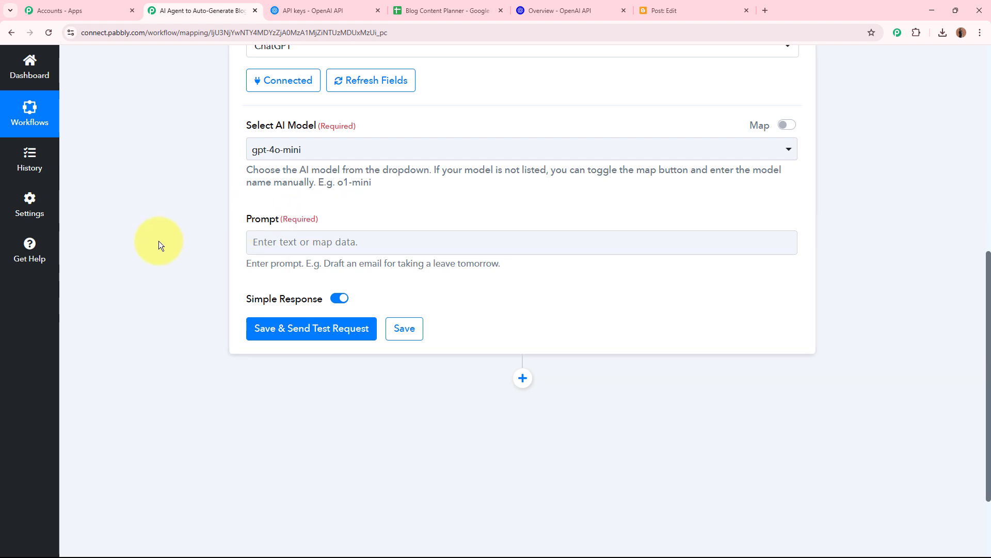
- Paste the prompt for an HTML skincare blog post of close to 500 words, with placeholders from Title to Points to Cover
click(313, 236)
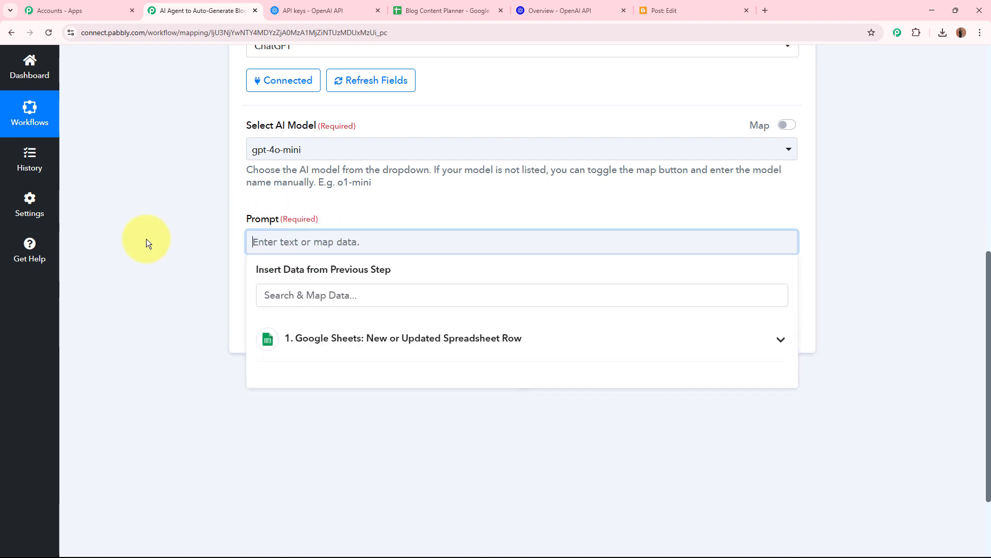
key(ctrl+v)
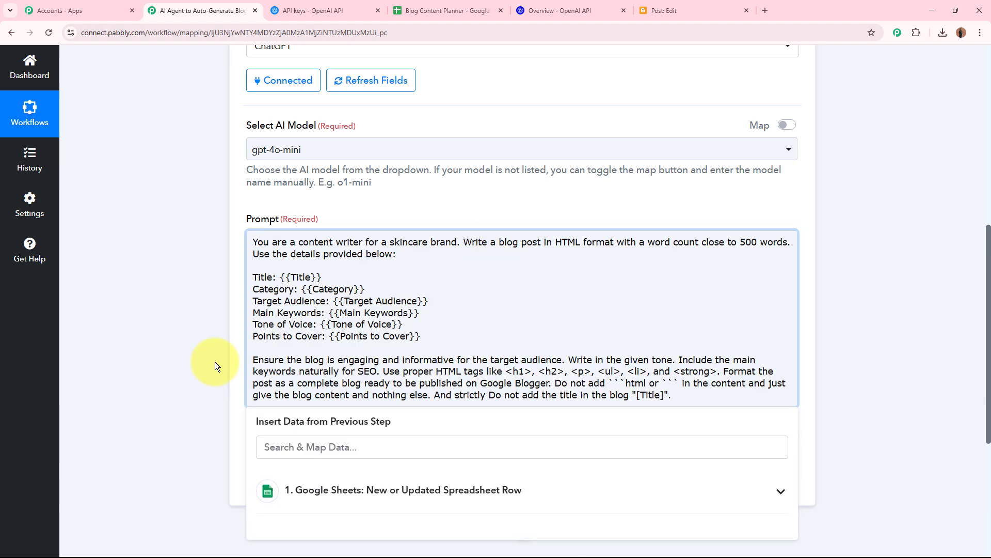
- Remove the <h1> tag from the list of HTML tags in the ChatGPT prompt
click(182, 358)
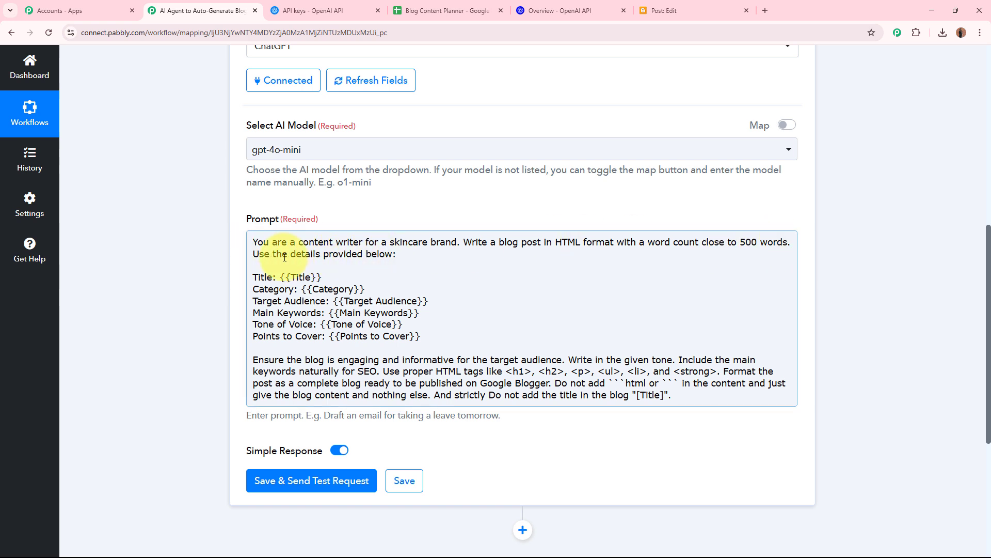
drag(263, 359, 427, 360)
click(440, 360)
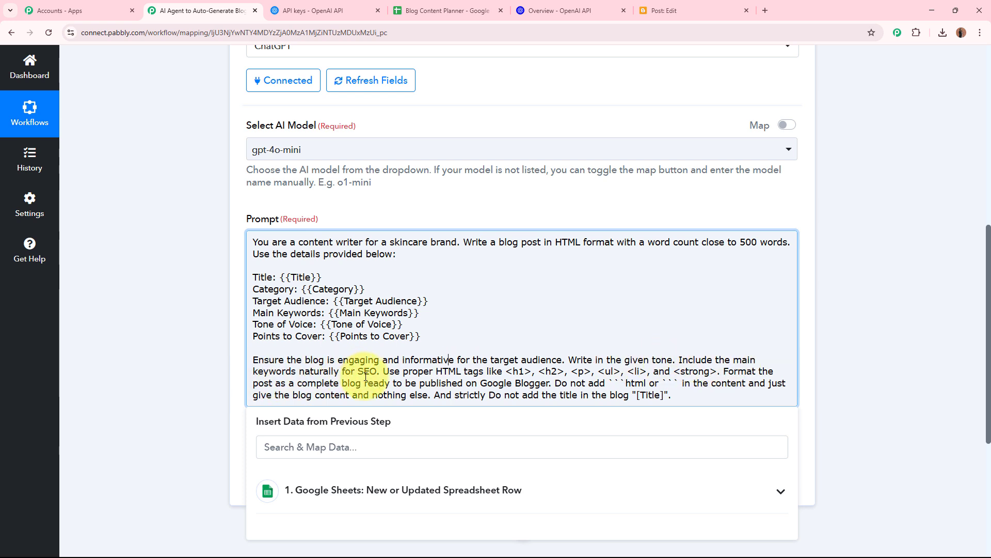
key(ctrl+z)
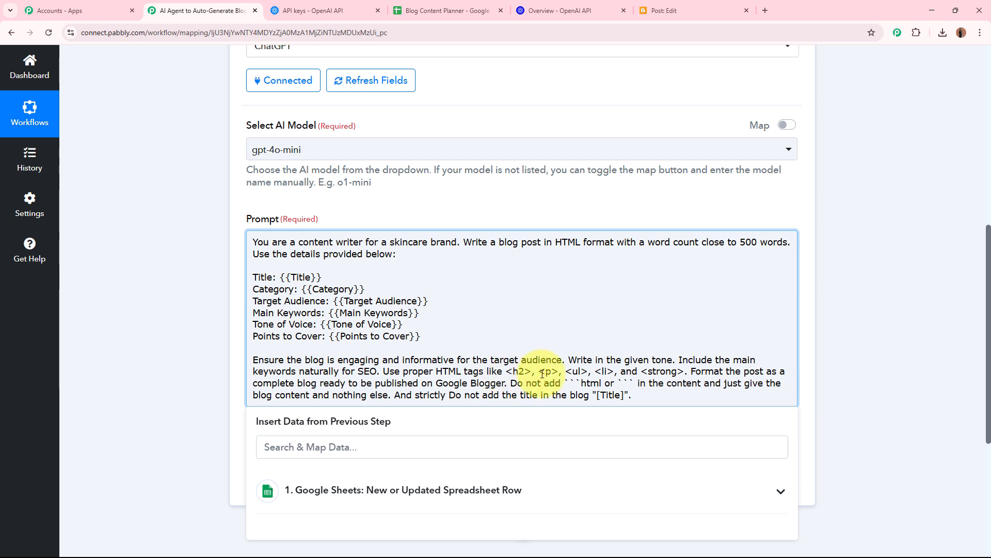
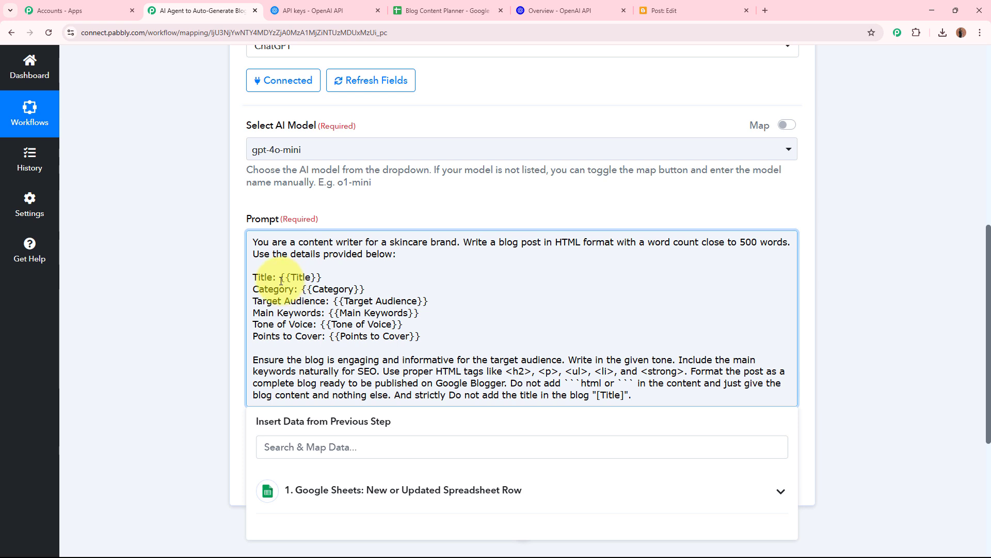
- Replace the {{Title}} placeholder in the prompt with the Title value mapped from the Google Sheets trigger
drag(282, 279, 440, 345)
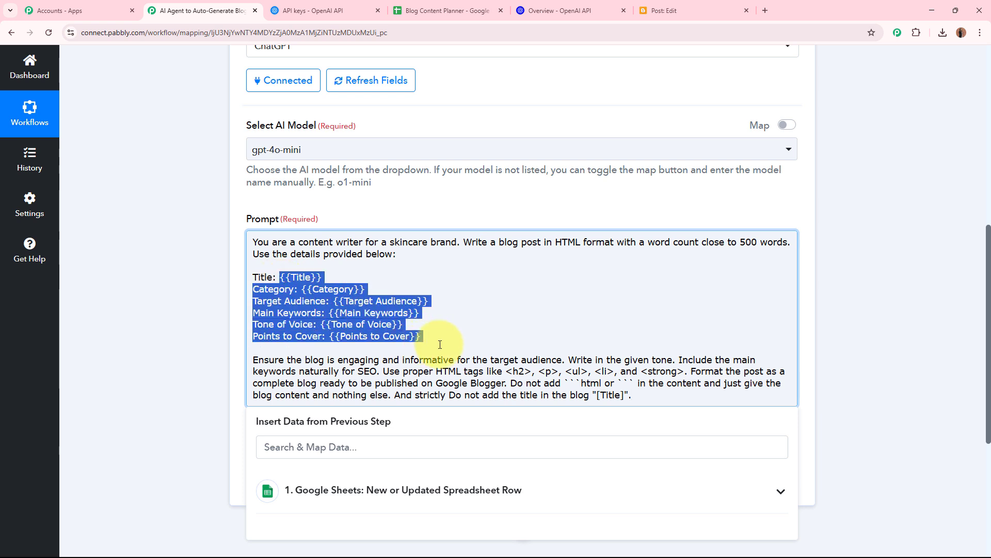
click(469, 334)
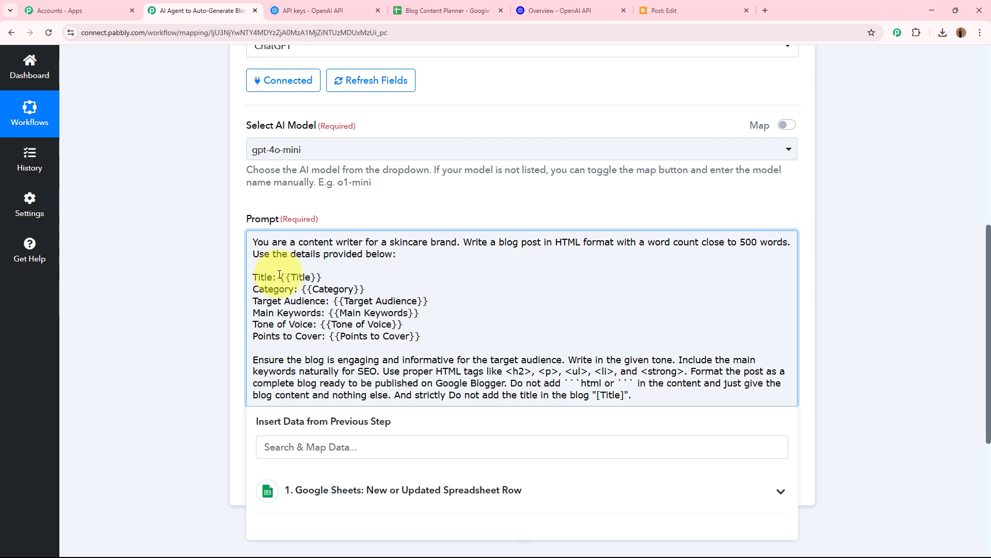
scroll(149, 300, down, 4)
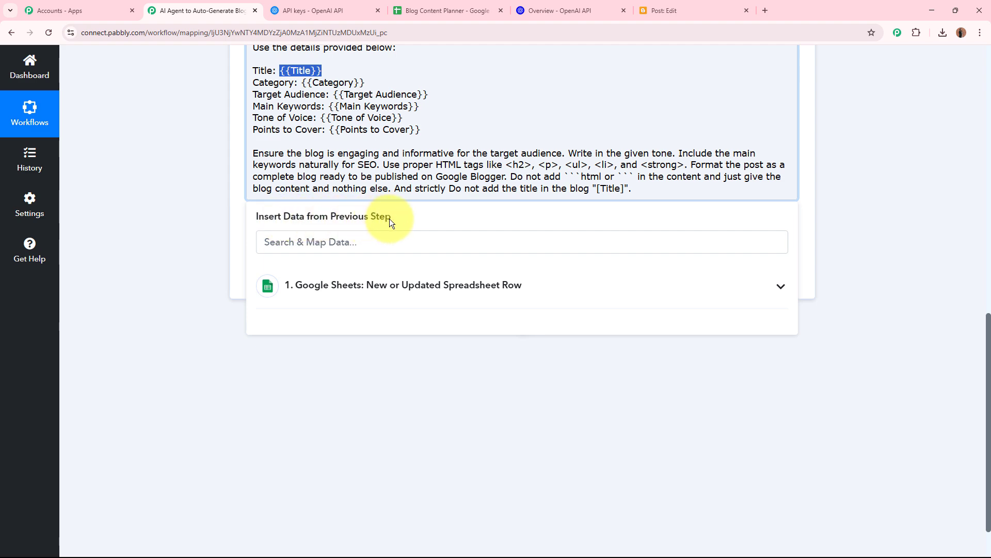
scroll(389, 219, up, 11)
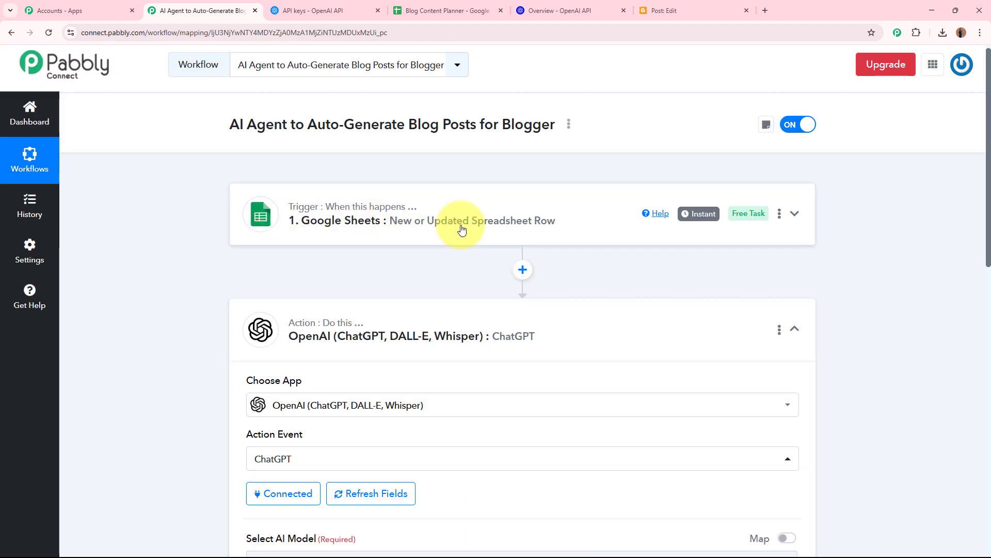
scroll(475, 227, down, 10)
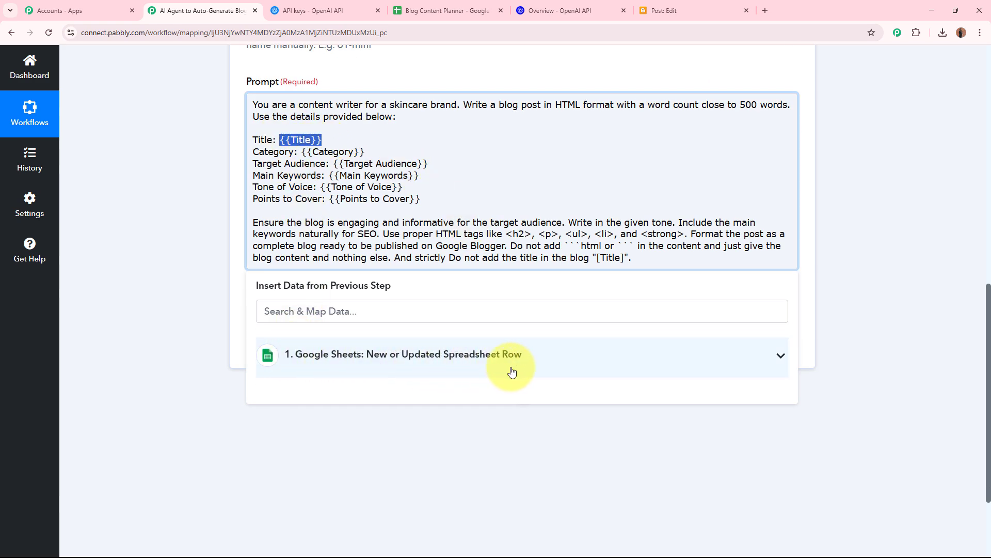
click(512, 372)
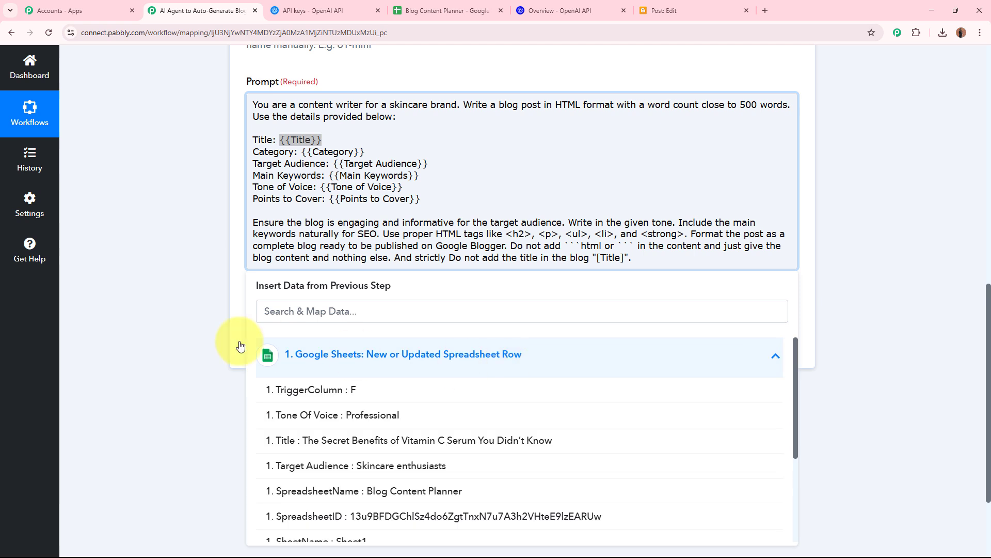
scroll(182, 335, down, 2)
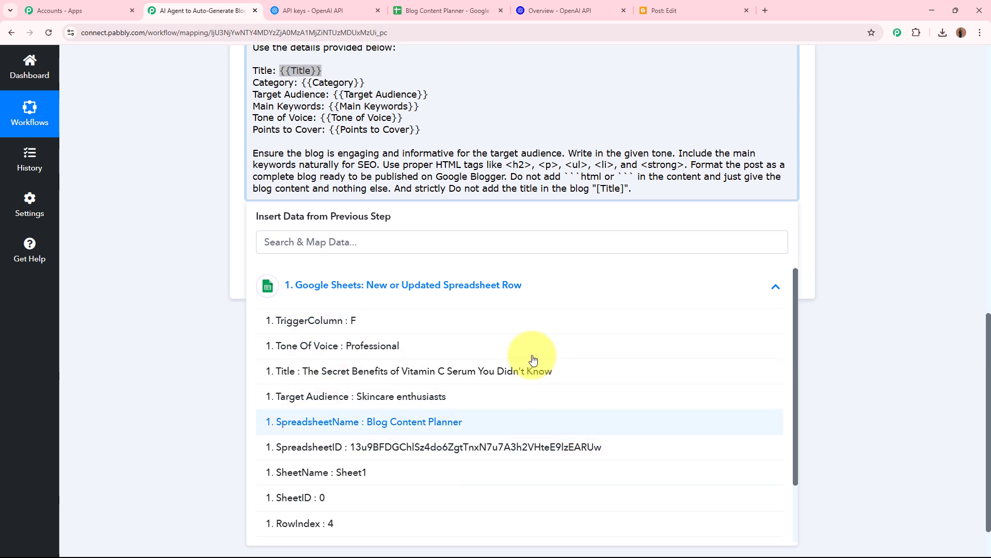
scroll(568, 377, down, 2)
scroll(467, 394, up, 2)
scroll(467, 394, down, 2)
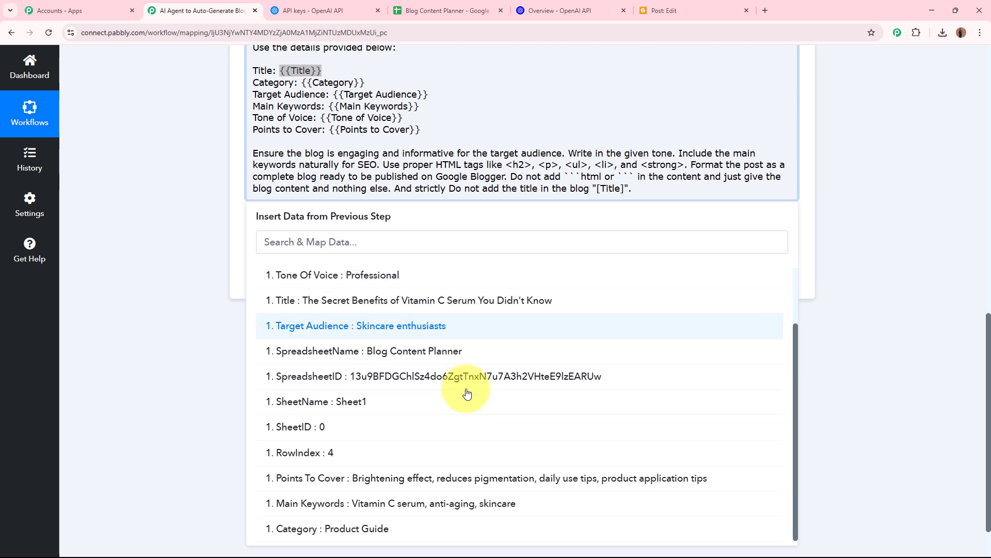
scroll(467, 393, up, 2)
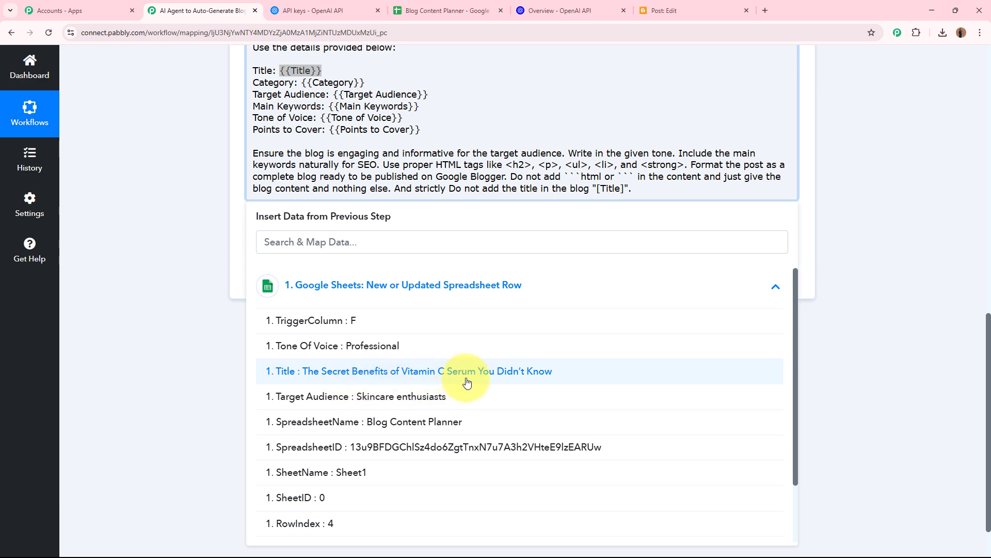
click(418, 368)
click(161, 292)
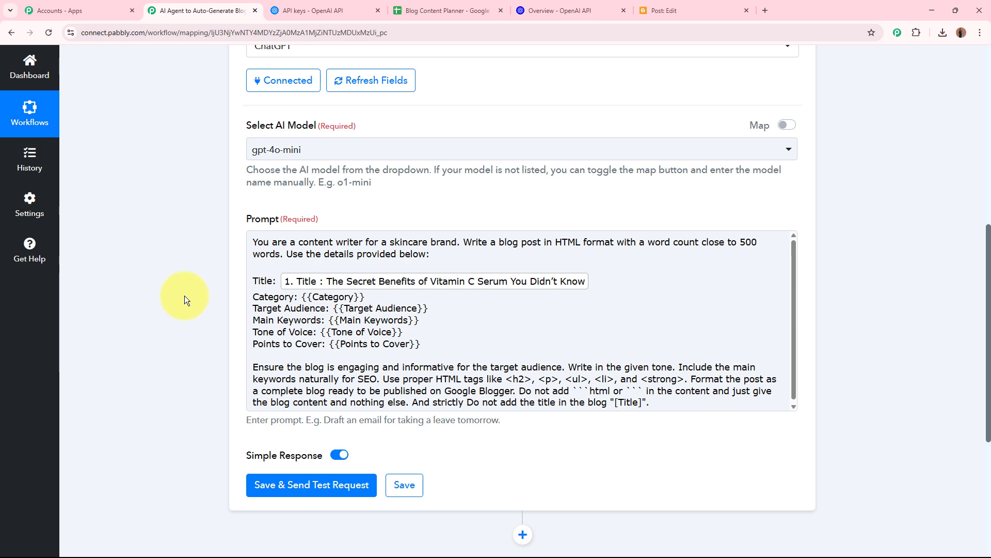
- Replace the {{Category}} placeholder in the prompt with the Category value mapped from the Google Sheets trigger
click(304, 299)
drag(301, 297, 364, 296)
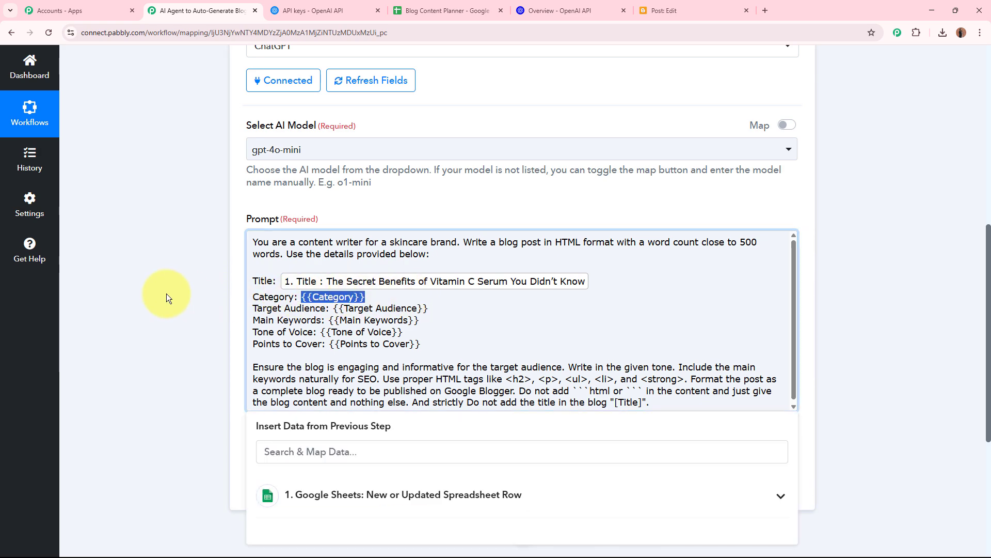
scroll(166, 294, down, 5)
click(450, 226)
scroll(355, 464, down, 1)
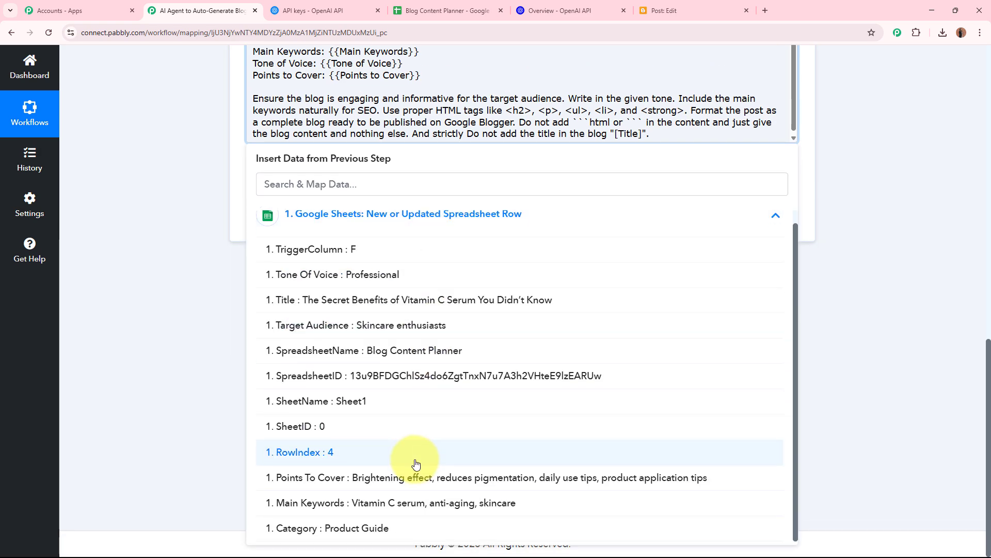
click(343, 527)
click(174, 304)
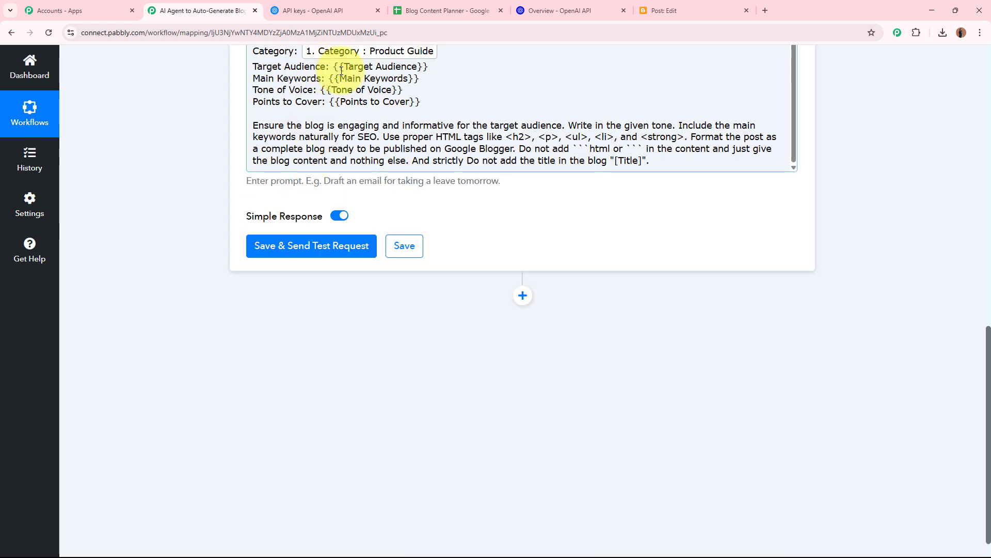
- Map the Target Audience and Main Keywords values from the Google Sheets trigger over their matching placeholders in the prompt
drag(333, 66, 434, 71)
click(426, 260)
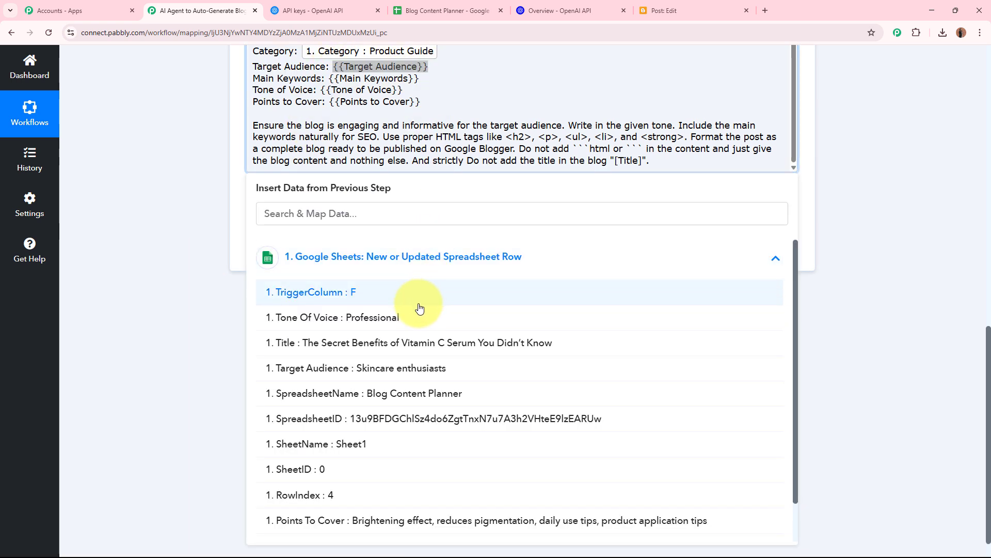
click(391, 374)
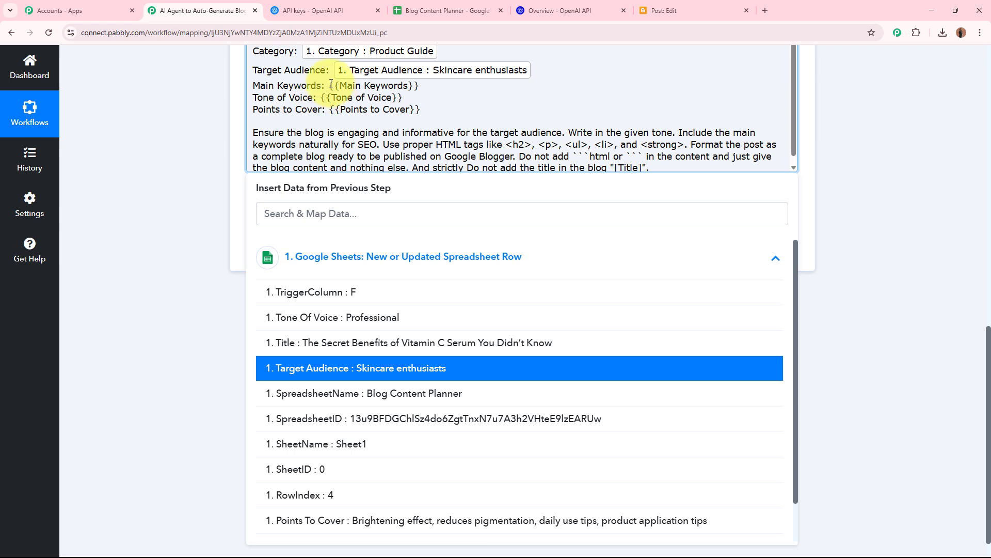
drag(329, 86, 419, 85)
click(401, 258)
scroll(361, 439, down, 1)
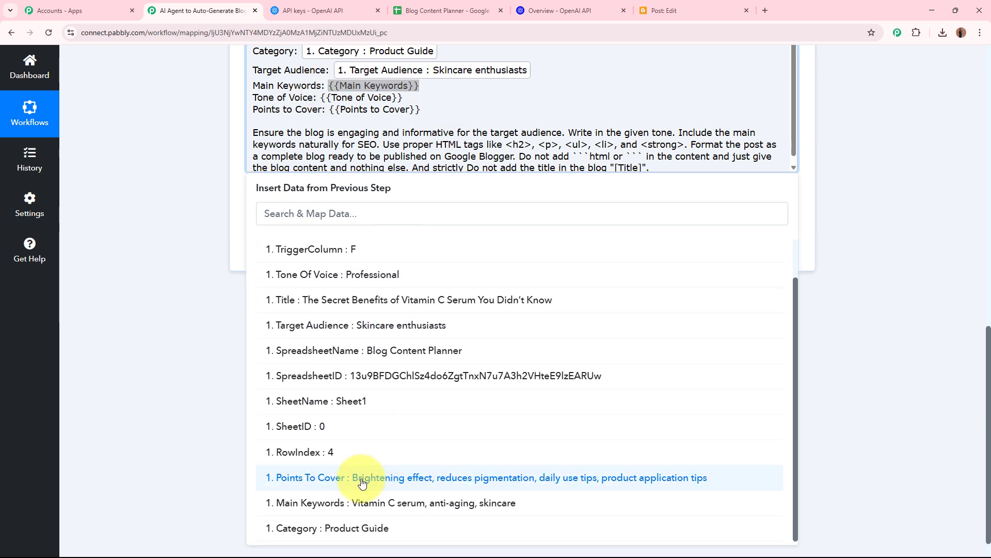
click(363, 500)
- Map the Tone Of Voice and Points To Cover values from the Google Sheets trigger over their matching placeholders in the prompt
drag(323, 104, 408, 105)
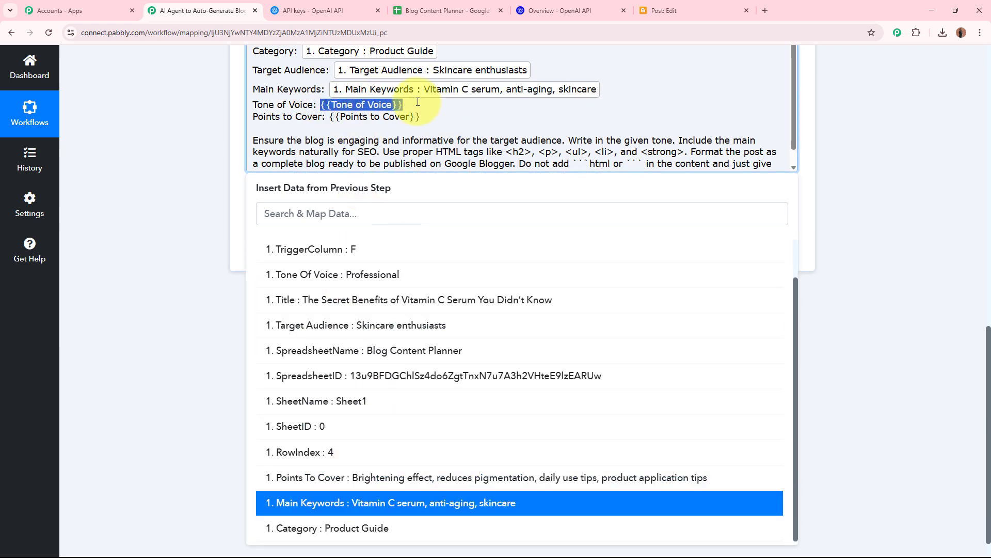
click(394, 258)
click(362, 317)
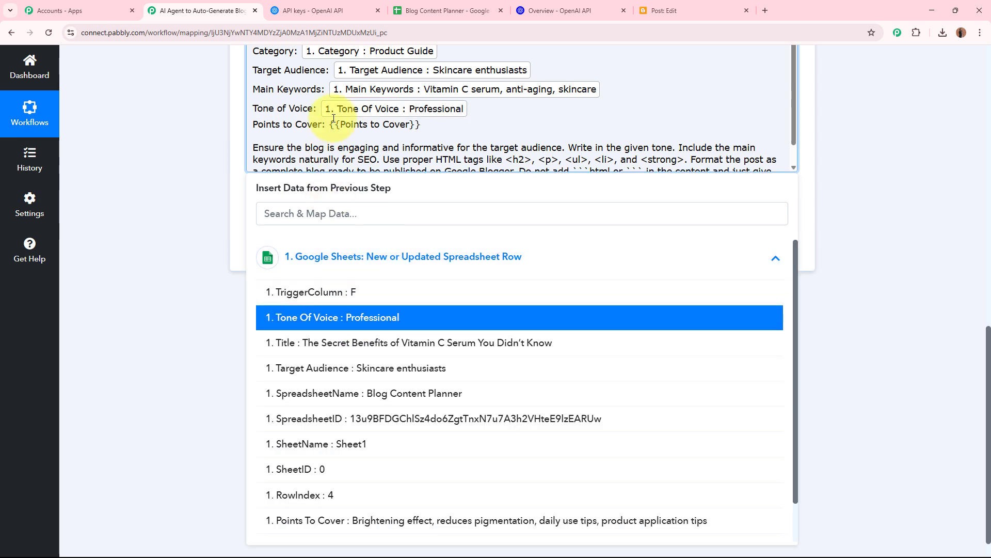
drag(330, 124, 421, 124)
click(416, 257)
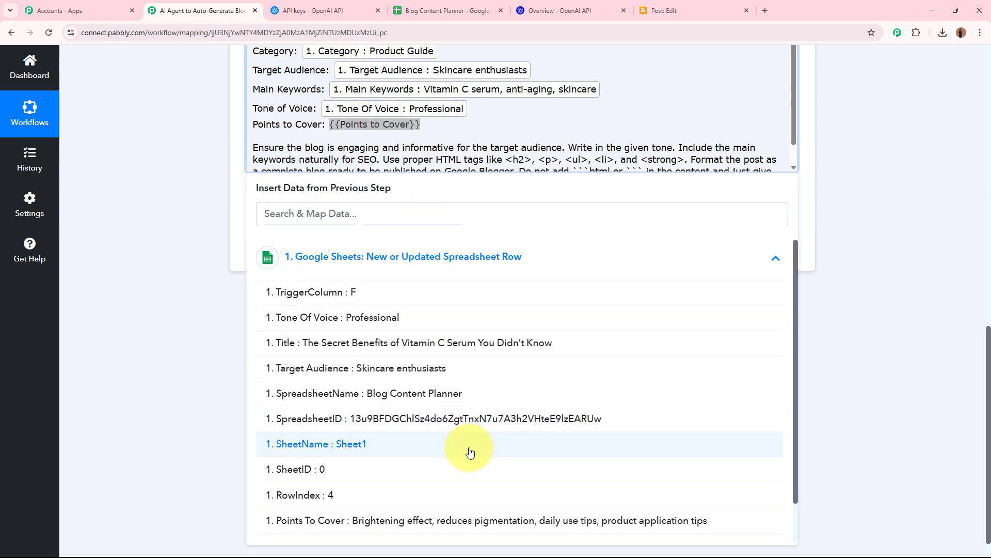
scroll(444, 464, down, 1)
click(425, 475)
scroll(483, 222, up, 4)
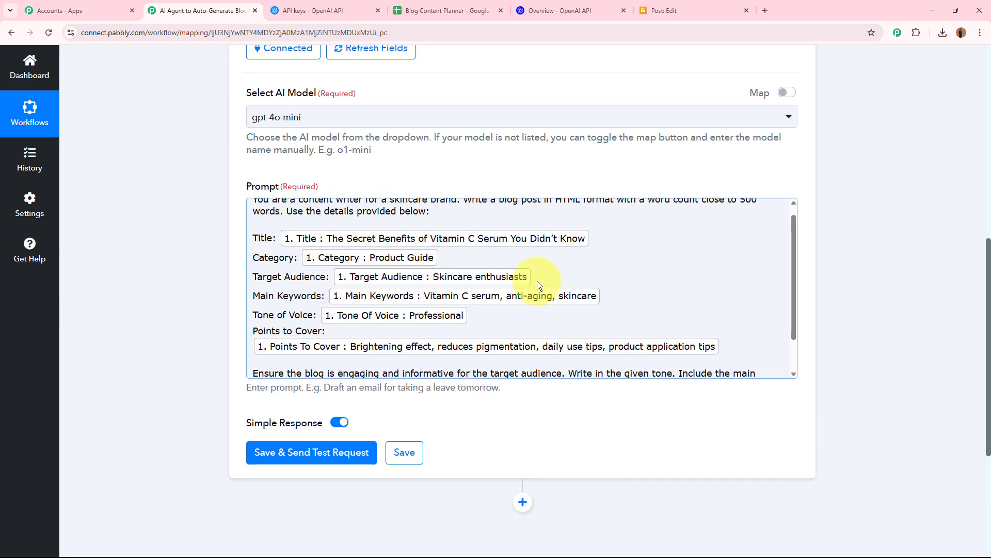
- Replace [Title] in the prompt's closing instruction about omitting the title with the mapped Title value from the Google Sheets trigger
scroll(562, 285, down, 1)
drag(616, 368, 642, 369)
scroll(336, 300, down, 1)
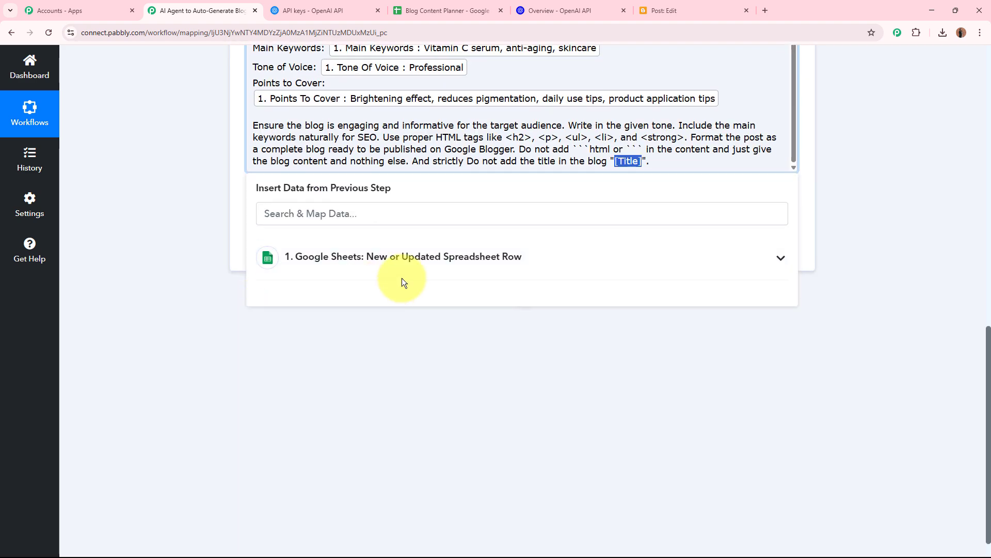
click(433, 272)
click(421, 343)
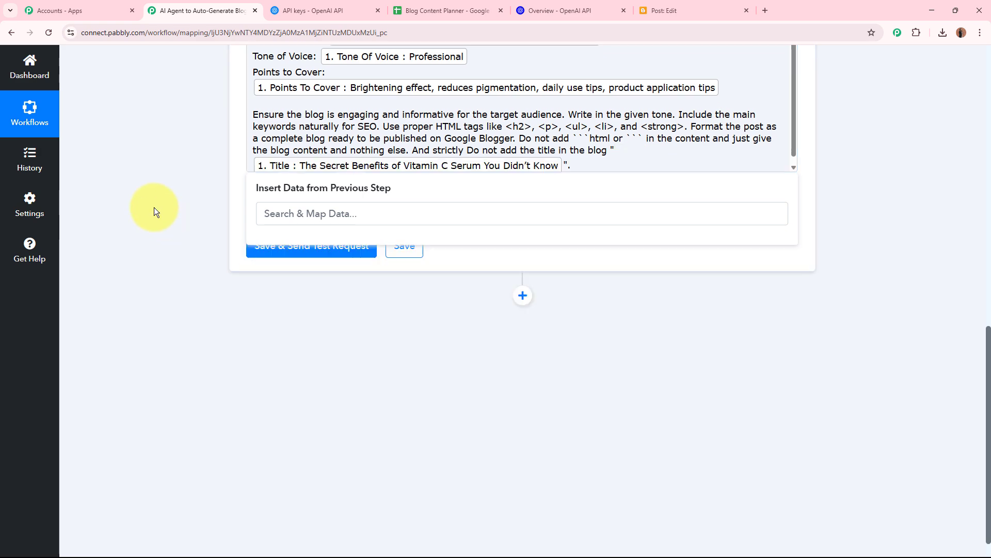
scroll(156, 209, up, 4)
scroll(682, 420, down, 2)
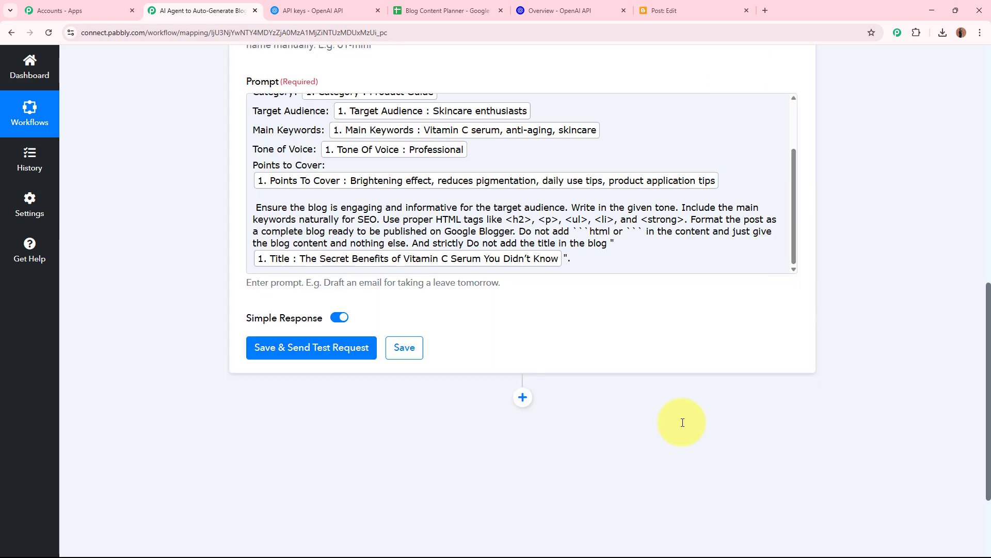
- Check the mapped prompt, then save the ChatGPT action and send a test request
scroll(615, 189, up, 3)
scroll(210, 195, up, 3)
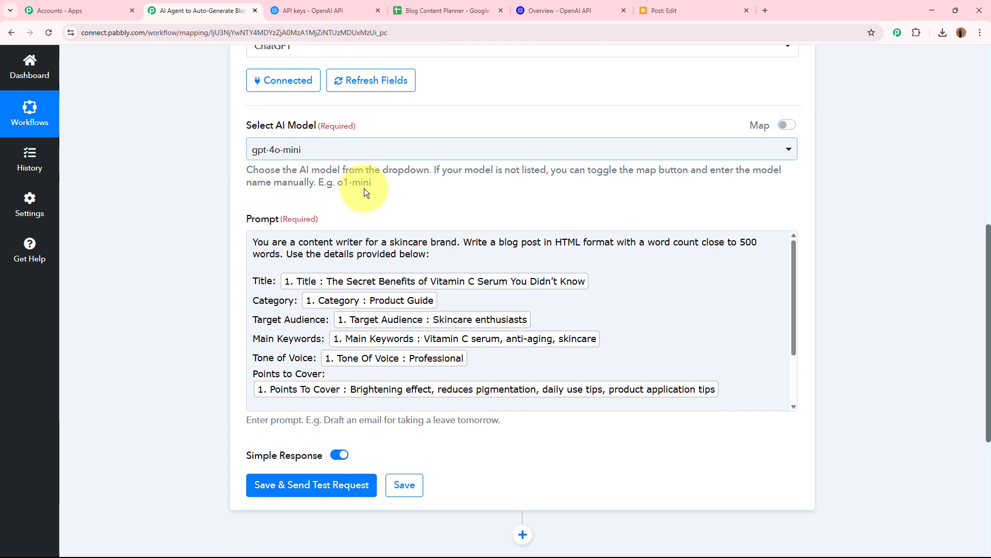
scroll(206, 282, down, 4)
click(308, 281)
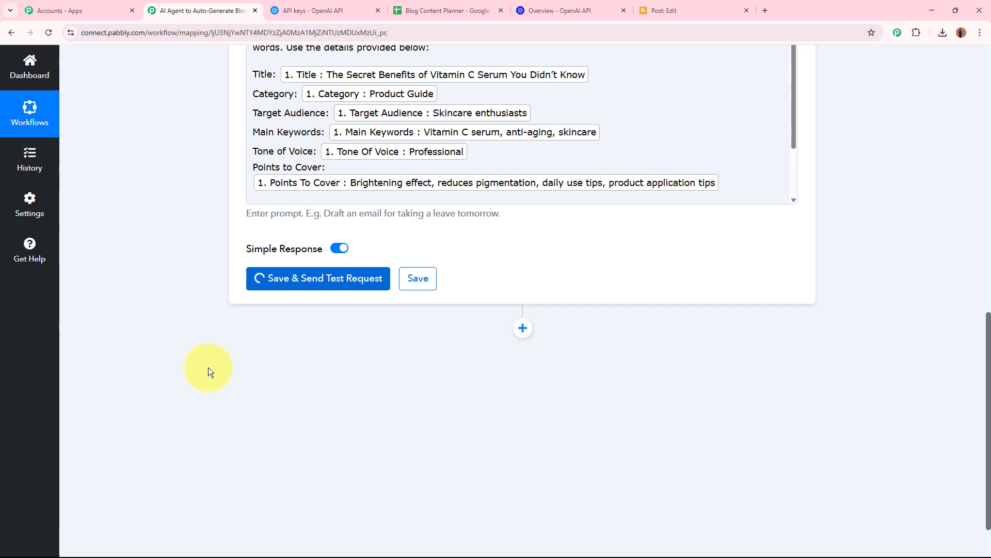
- Examine the generated blog text in the test response's Choices 0 Message Content, enlarging its value field to read it
scroll(184, 346, down, 3)
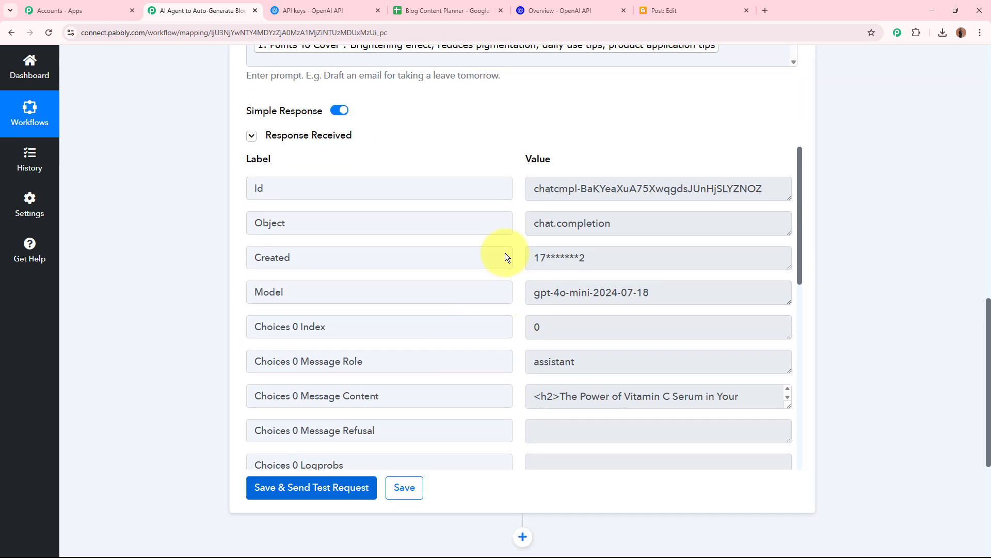
scroll(472, 236, down, 4)
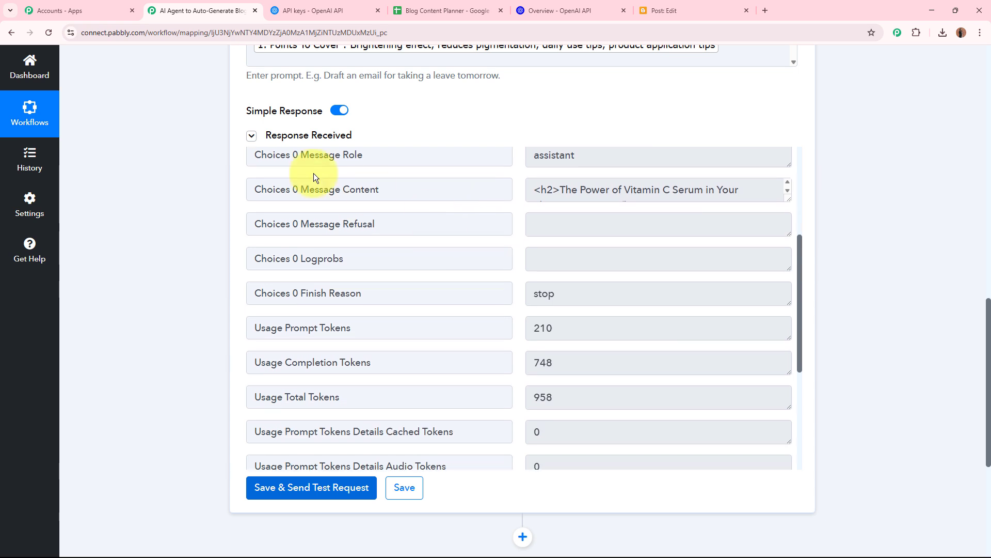
drag(307, 191, 538, 205)
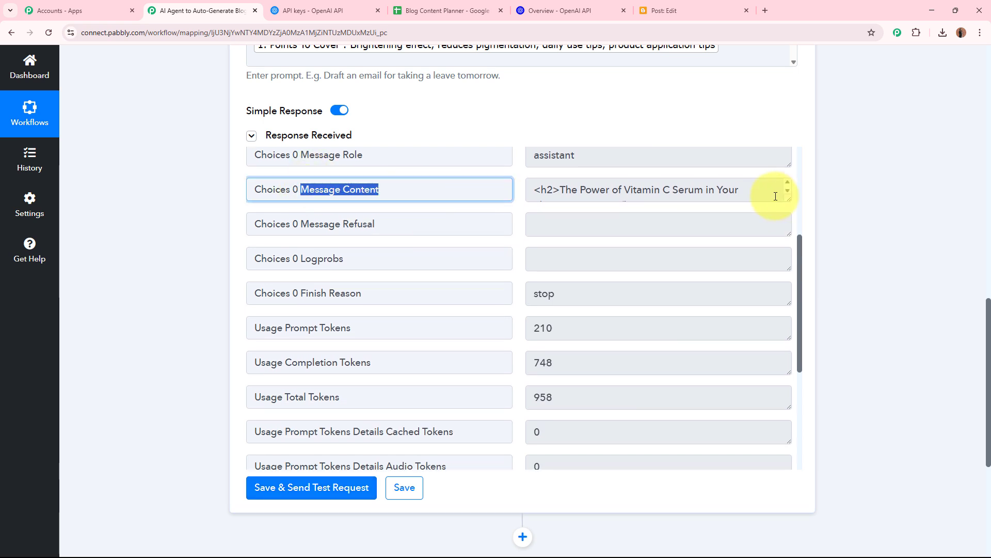
drag(789, 199, 788, 418)
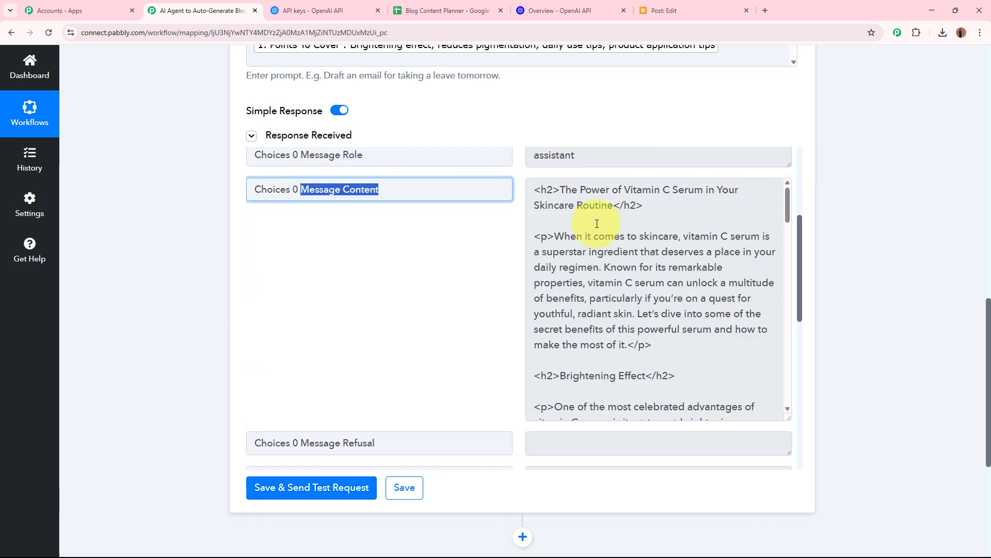
drag(539, 182, 675, 320)
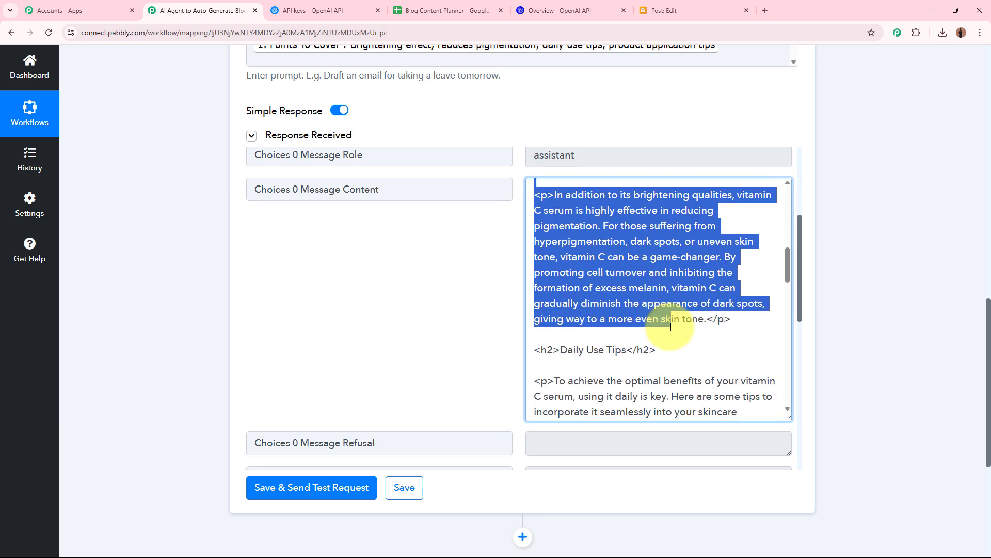
click(669, 324)
scroll(687, 309, up, 5)
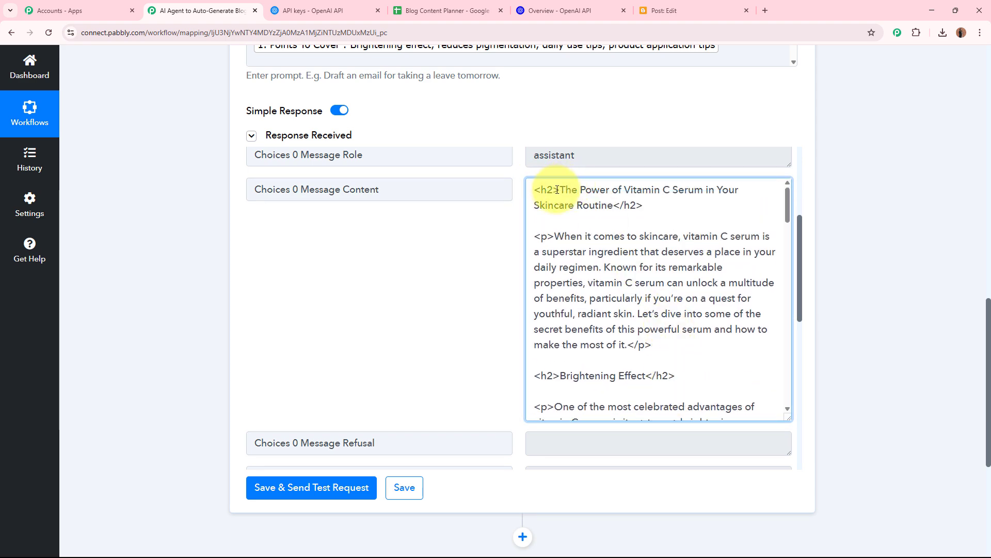
- Read through the generated HTML from its opening heading and introduction down to the application tips list
drag(560, 190, 588, 316)
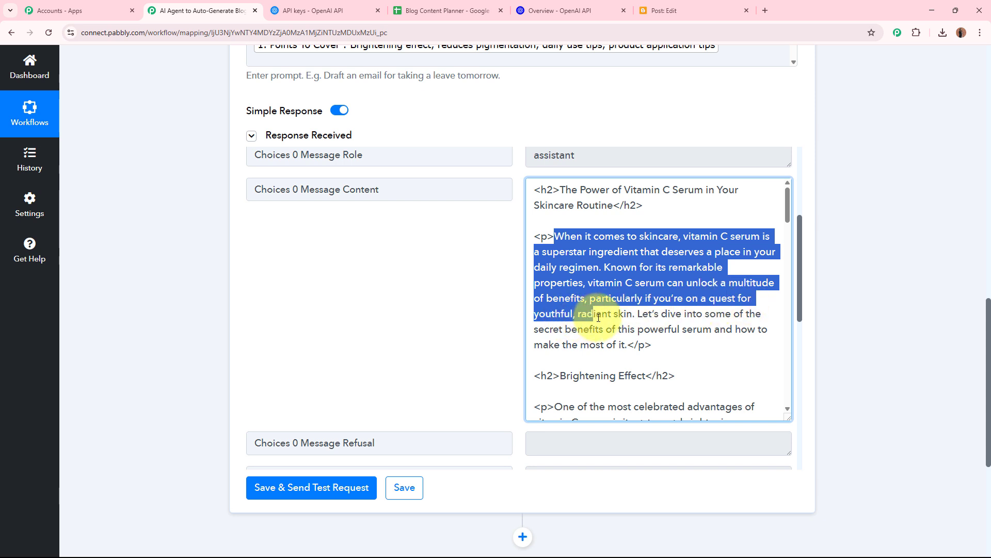
click(626, 318)
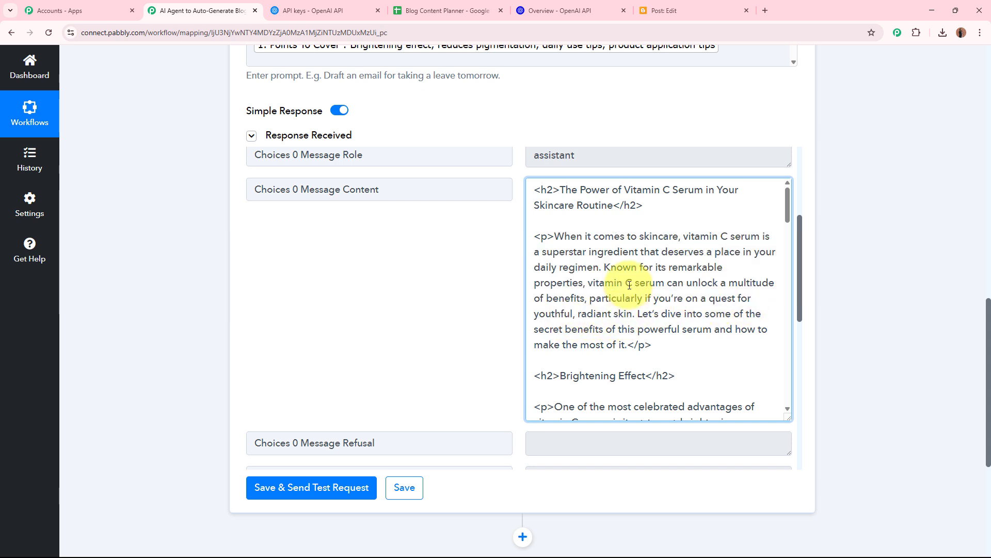
shift+click(540, 191)
scroll(645, 292, down, 1)
scroll(644, 293, down, 10)
drag(644, 292, 657, 320)
click(675, 332)
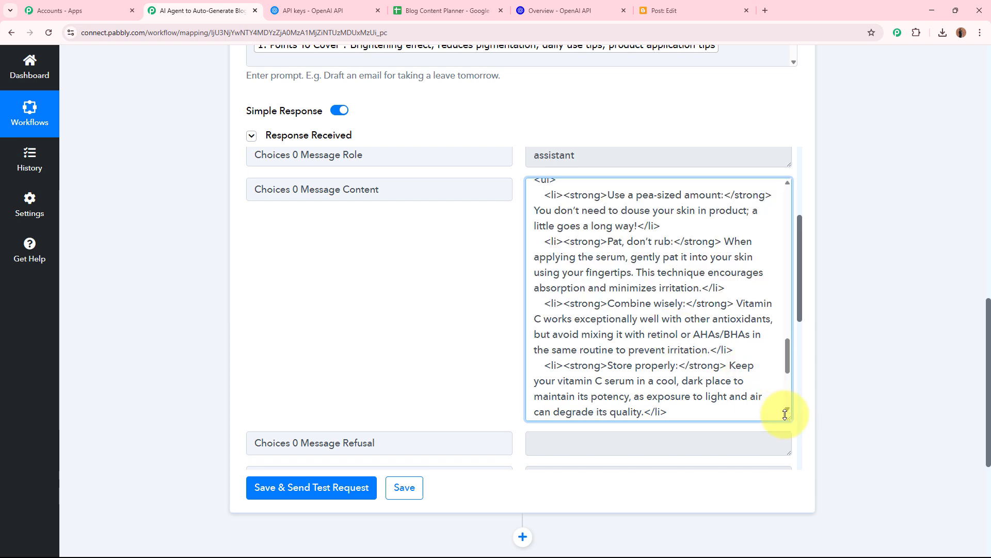
- Shrink the Choices 0 Message Content value field back to a small height and collapse the ChatGPT action
drag(787, 414, 787, 198)
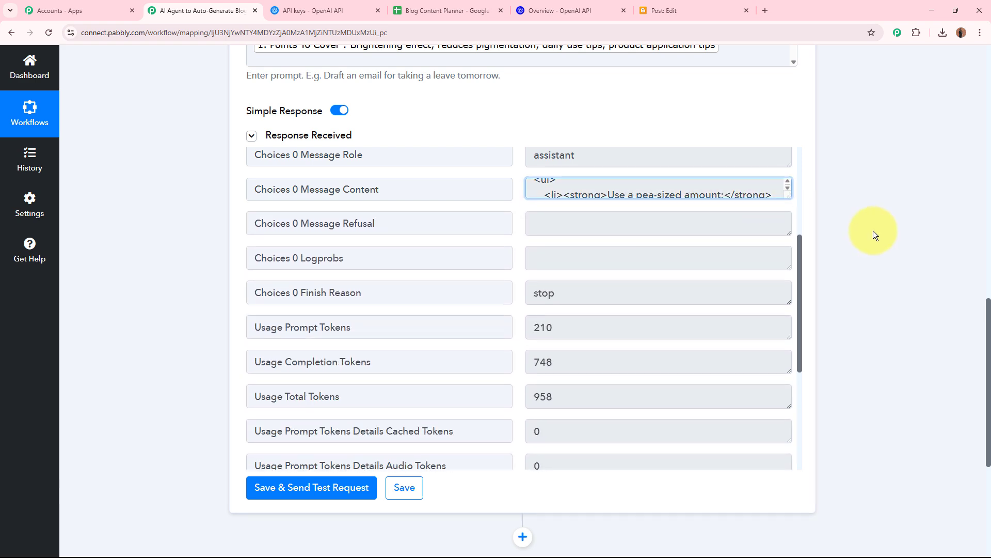
scroll(898, 332, up, 15)
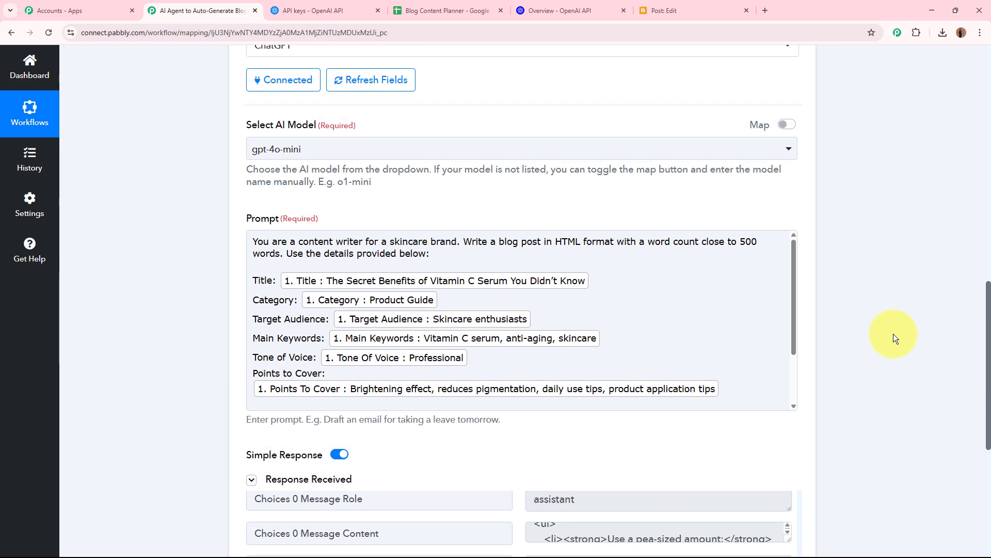
scroll(894, 343, up, 2)
click(598, 361)
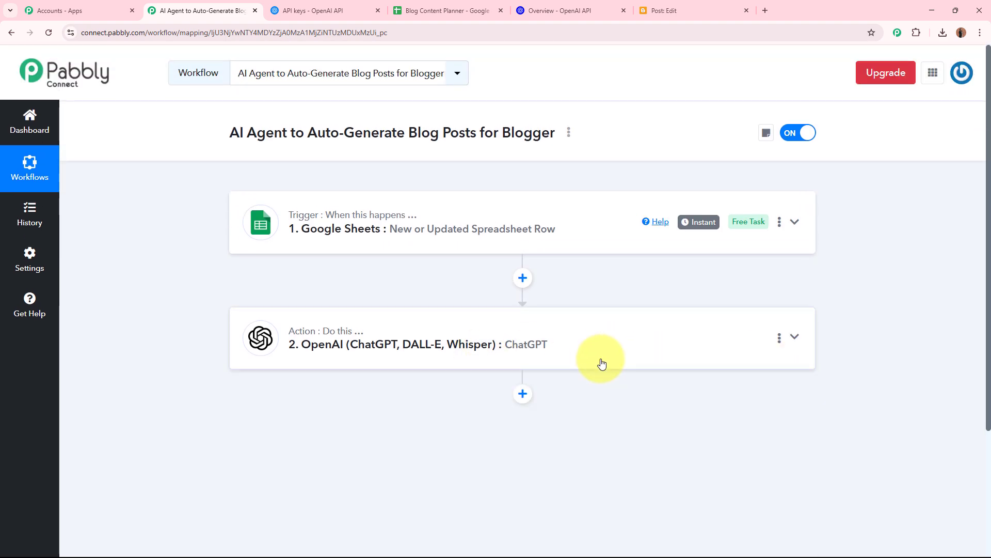
- Switch to Blogger, leave the open draft to view the blog's posts list, and return to Pabbly Connect
click(666, 11)
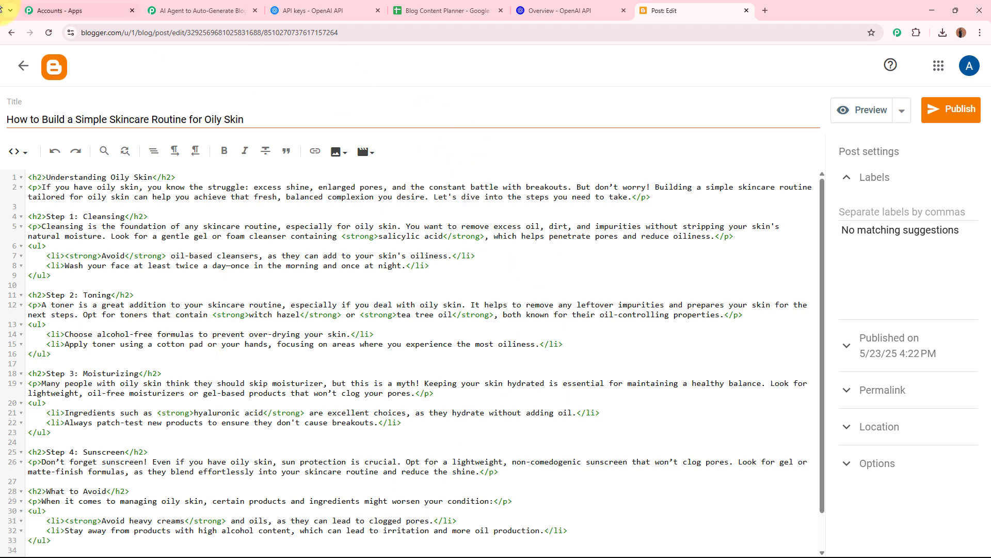
click(24, 66)
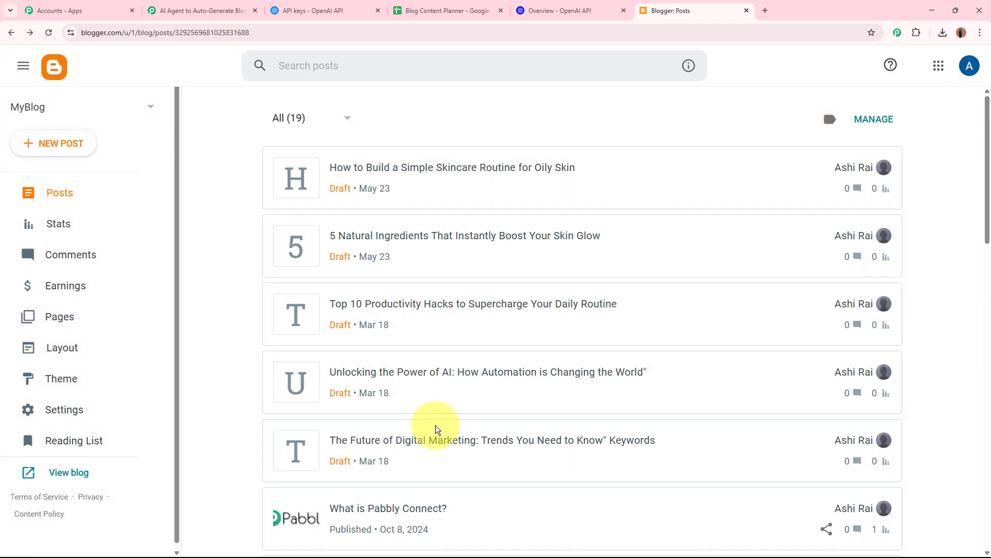
click(207, 10)
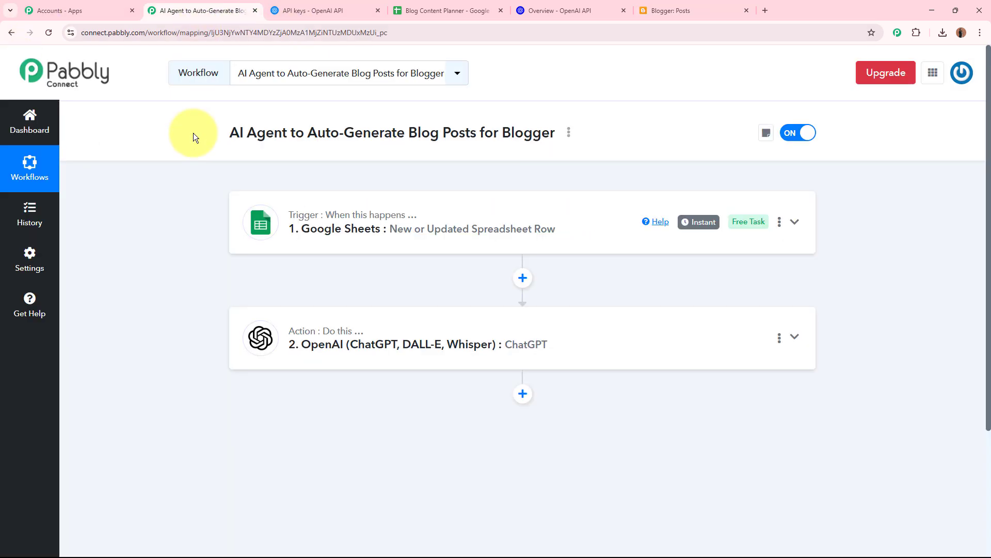
- Add a third workflow step after ChatGPT using Google Blogger with the Create a Post action event
click(524, 400)
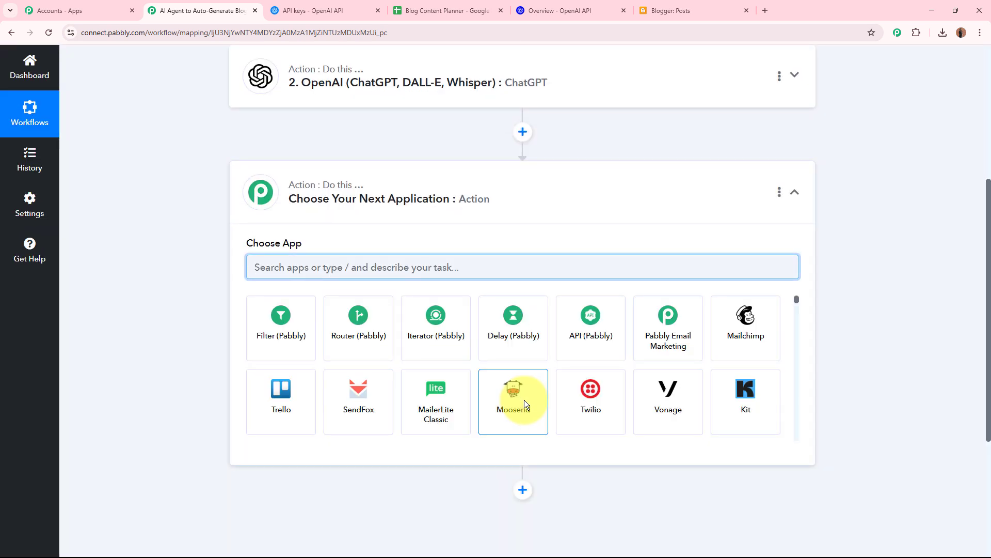
text(Google)
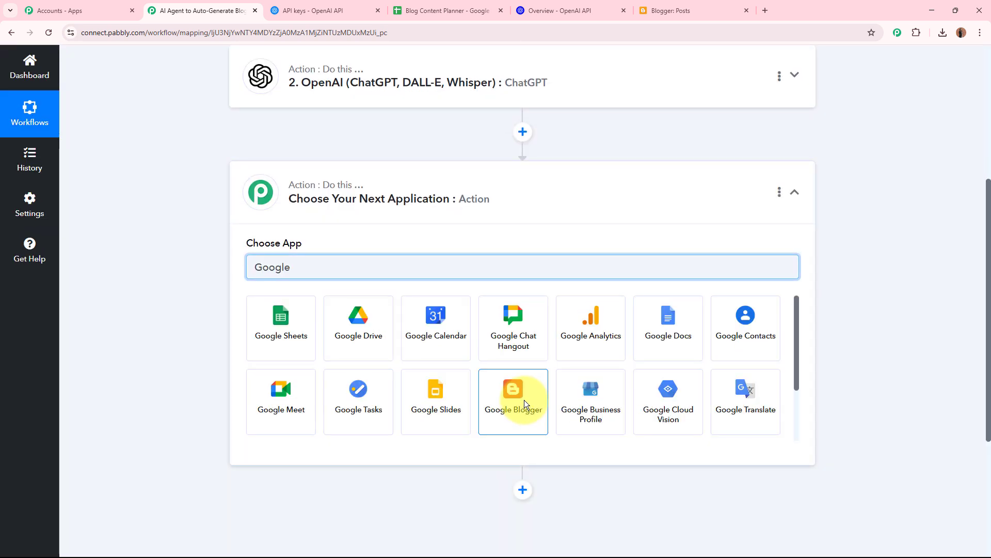
click(524, 401)
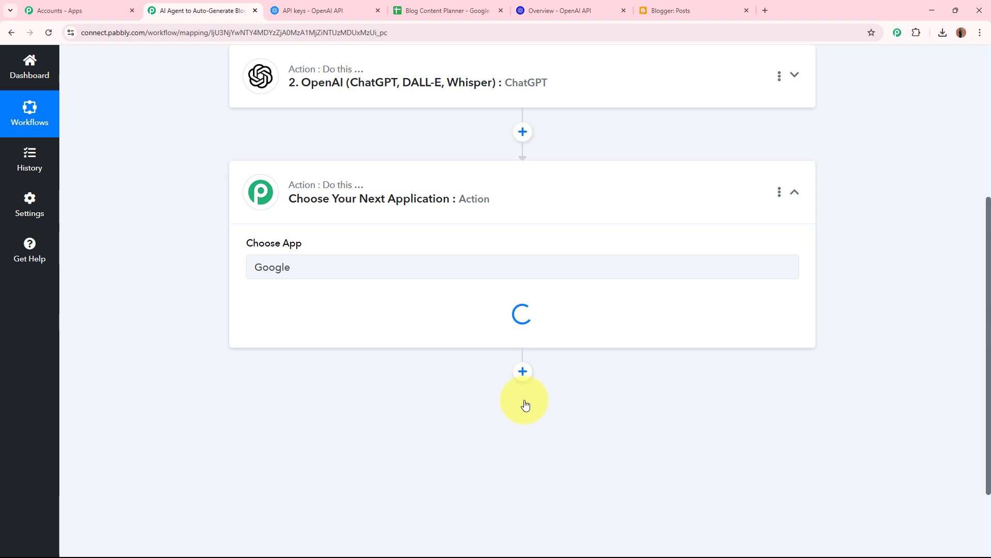
click(354, 330)
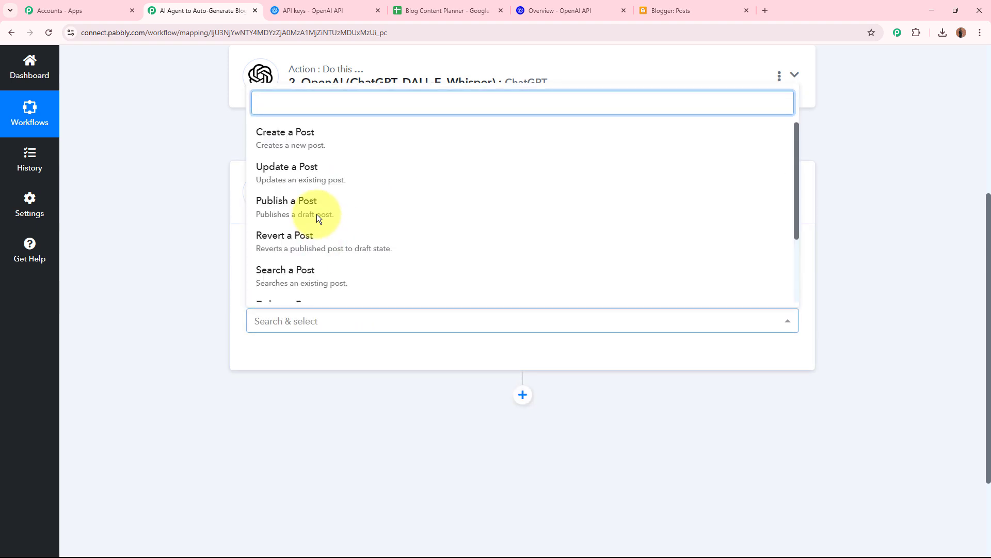
click(305, 146)
- Start a new Google Blogger connection named Google Blogger #14 and choose the blog owner's Google account for sign-in
click(271, 356)
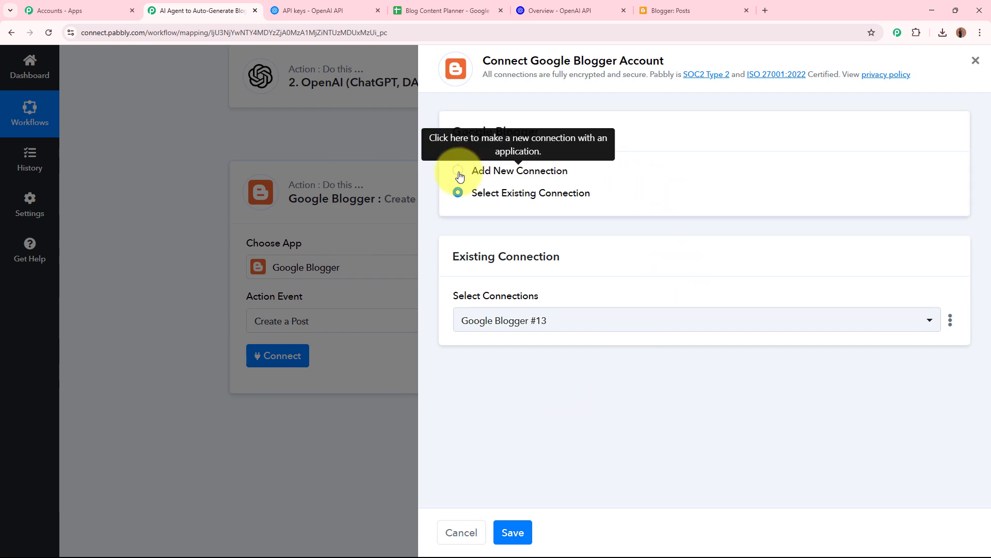
click(459, 171)
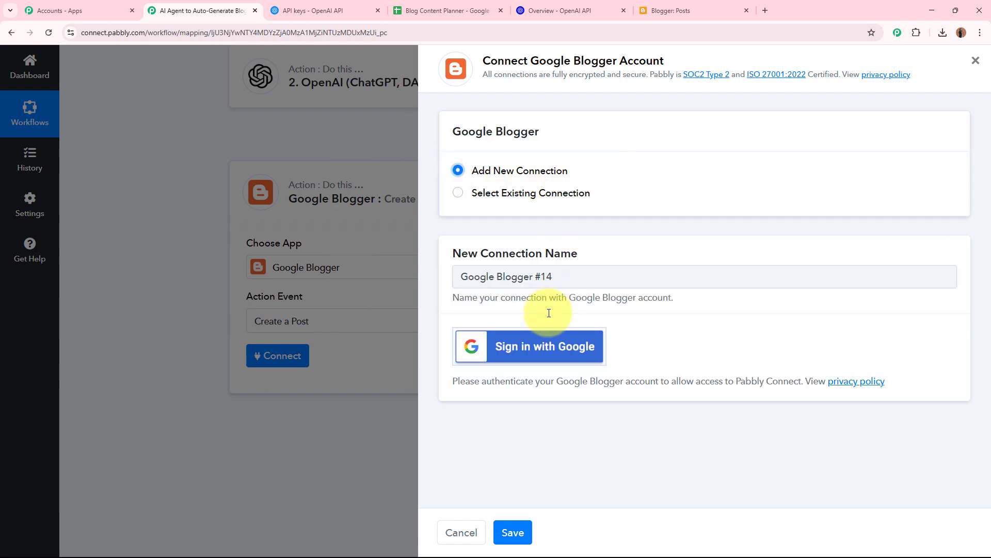
click(562, 356)
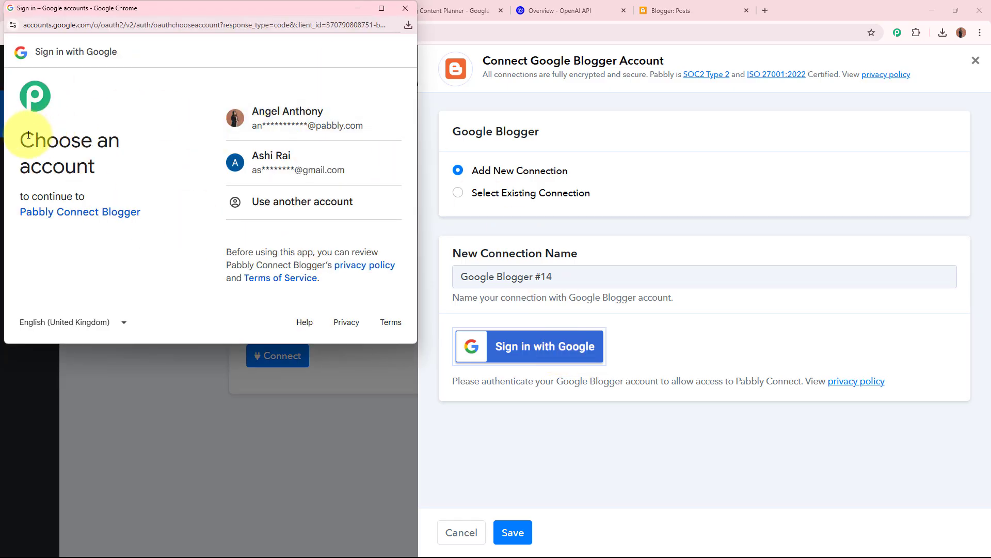
drag(28, 135, 115, 172)
click(132, 176)
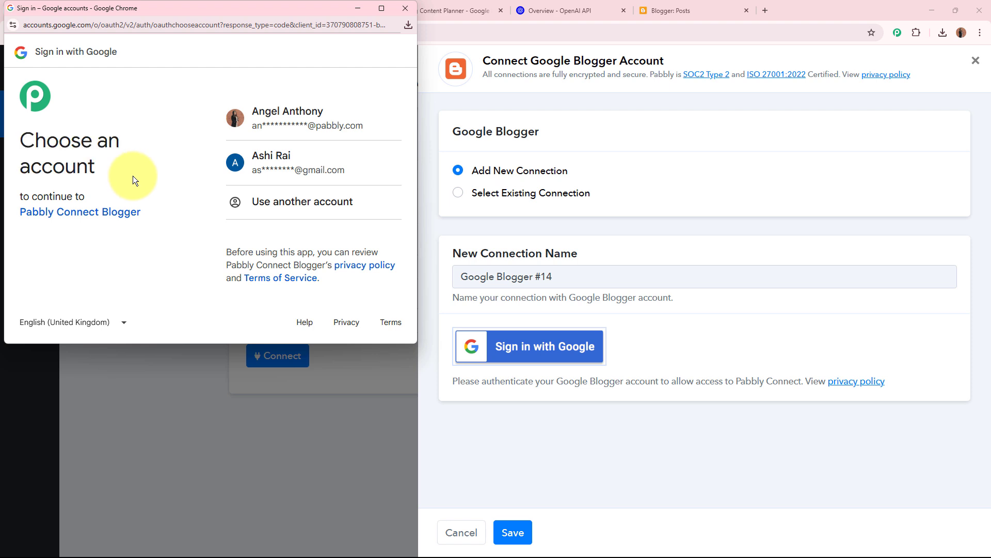
click(367, 179)
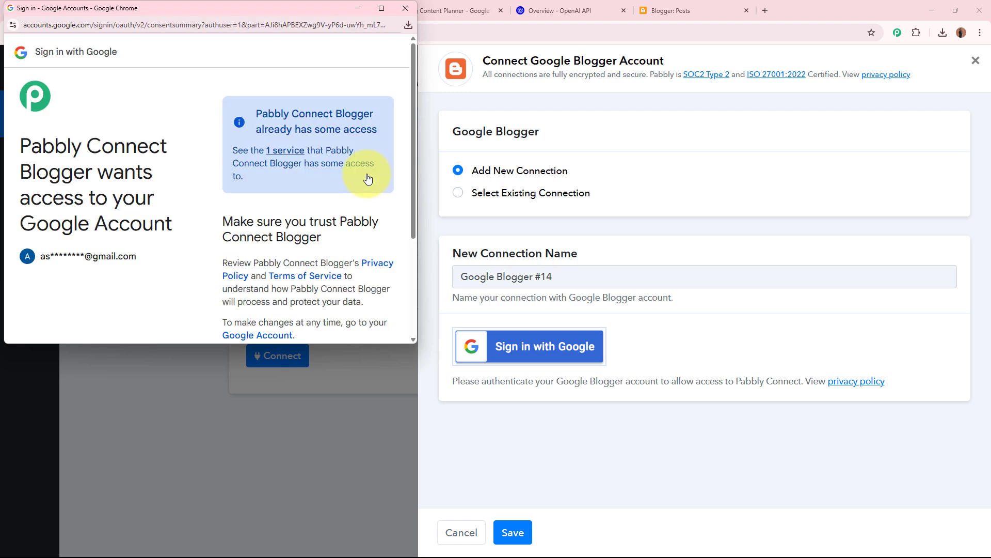
- Review the access request and allow Pabbly Connect Blogger to access the Google account
scroll(368, 178, down, 3)
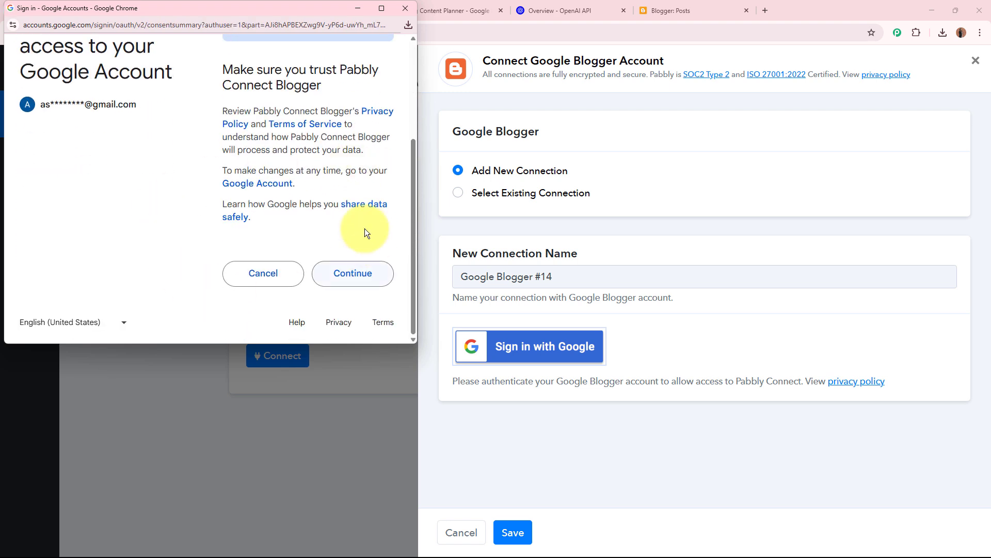
scroll(131, 168, up, 3)
triple_click(47, 136)
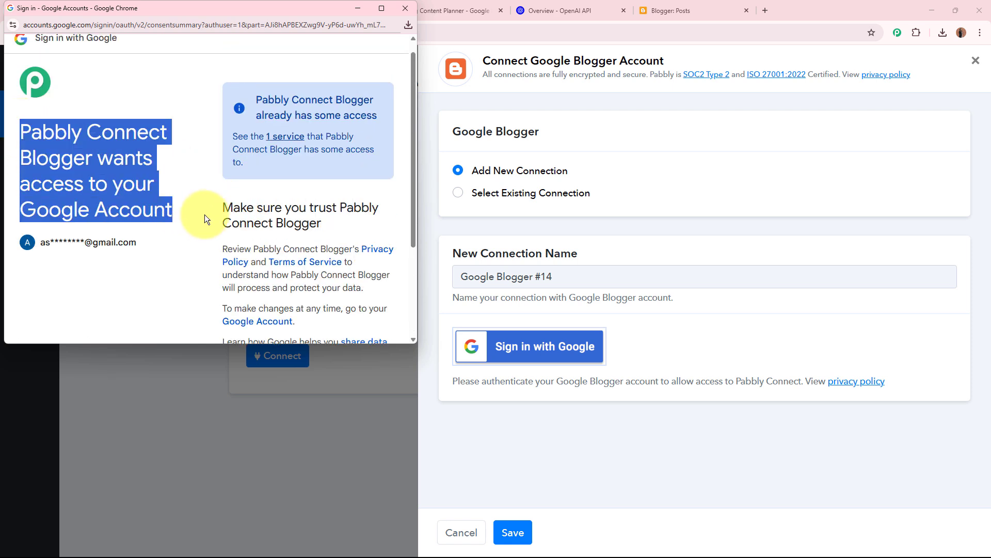
click(206, 212)
scroll(206, 213, down, 3)
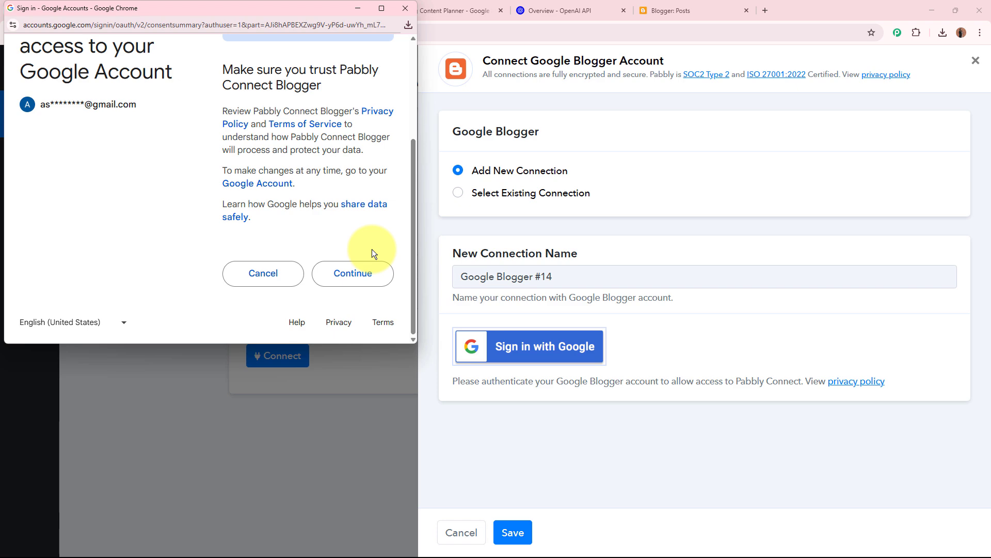
click(364, 281)
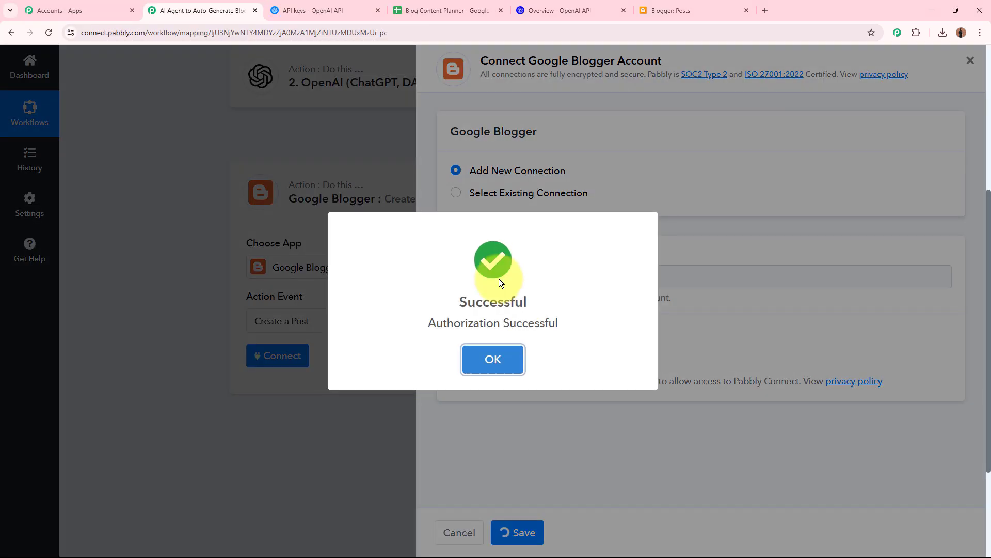
- Check the blog's name in Blogger, then set the post action's Blog ID to MyBlog in Pabbly Connect
scroll(182, 323, down, 4)
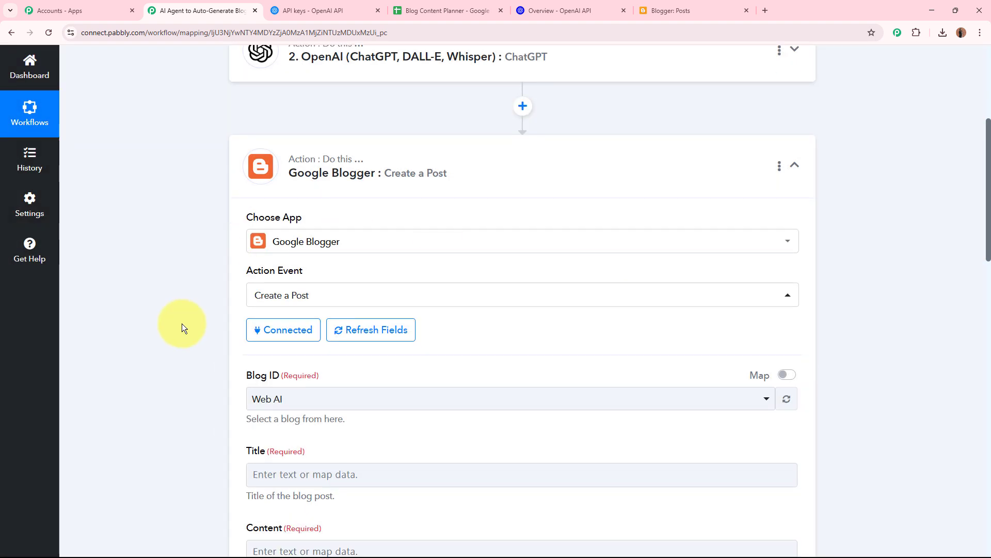
drag(253, 199, 300, 195)
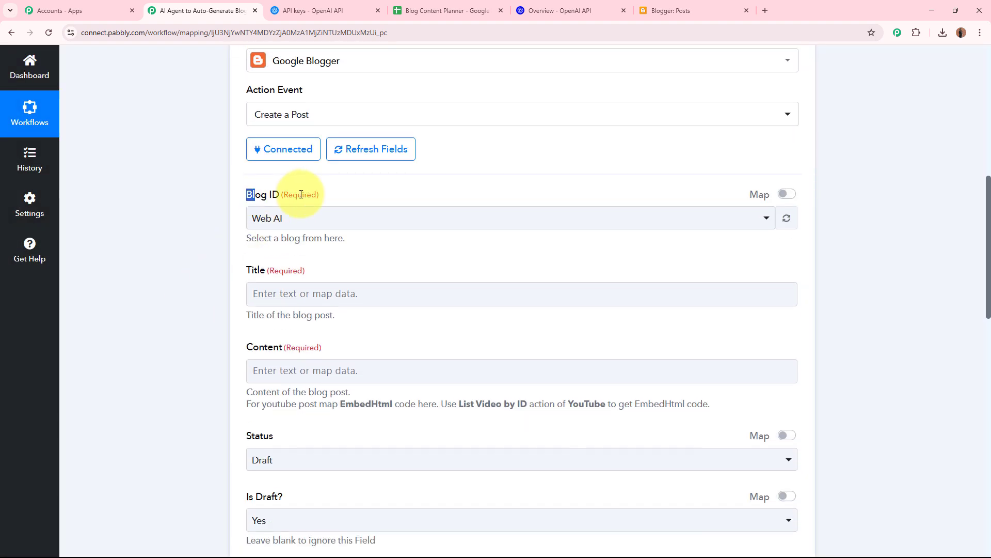
click(639, 12)
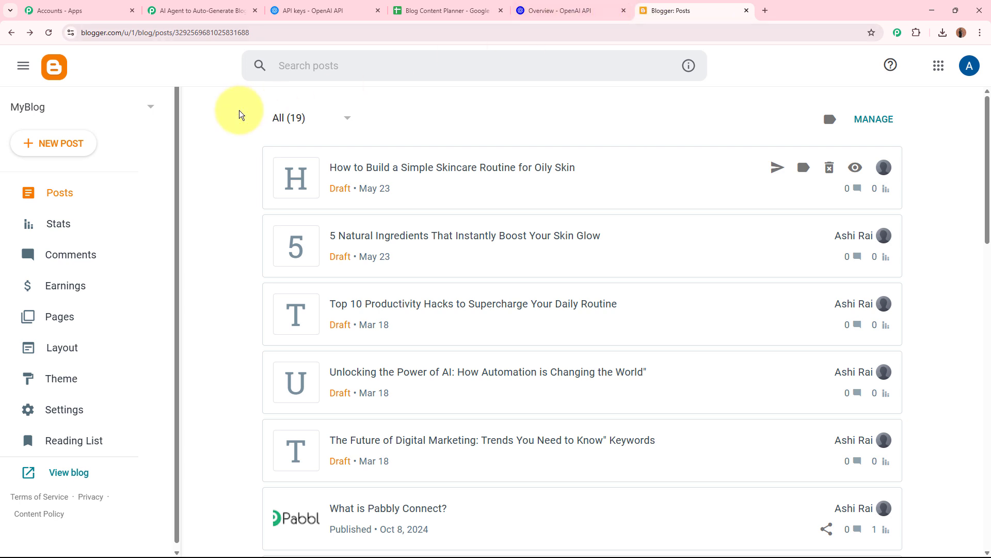
click(198, 11)
click(309, 218)
click(282, 302)
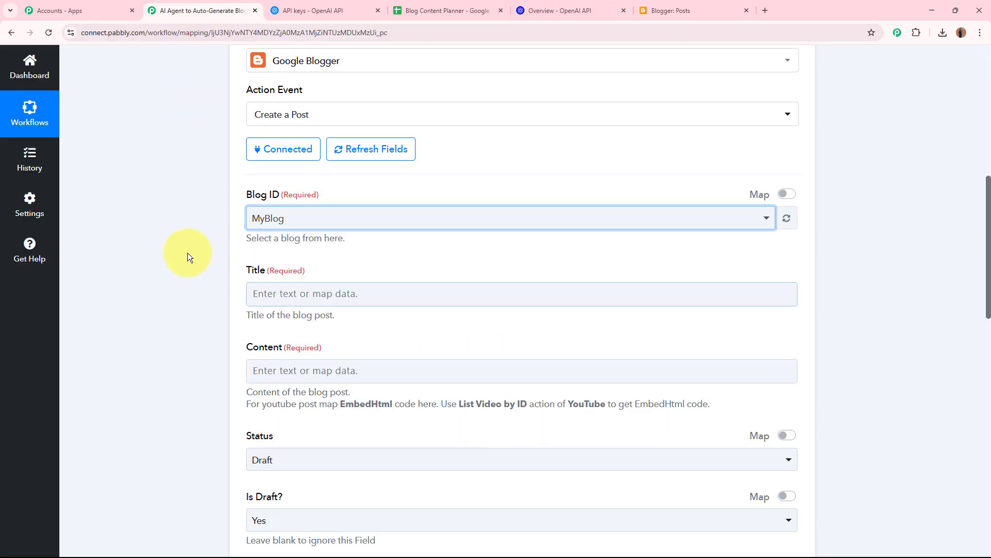
- Map the Title value from the Google Sheets trigger to the Blogger post's Title
scroll(188, 252, down, 3)
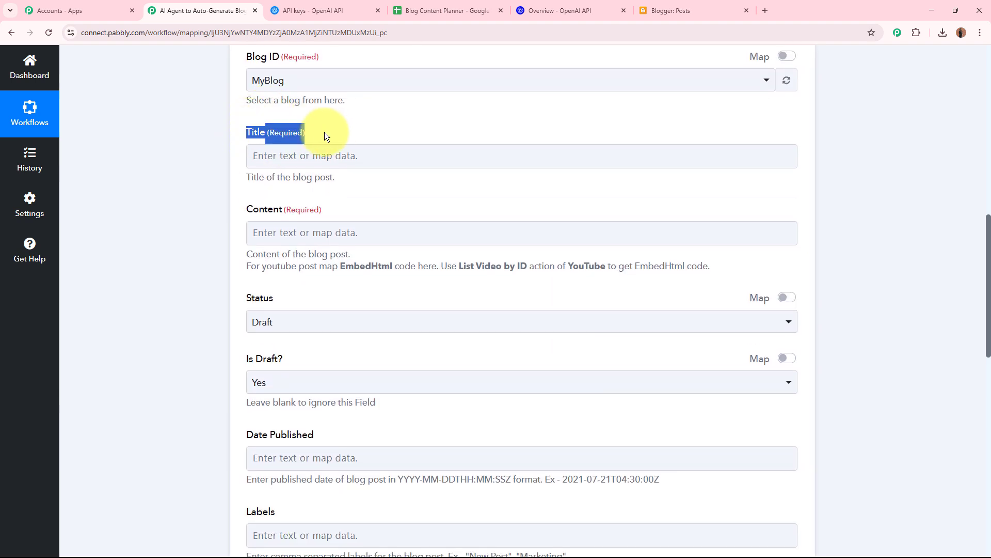
click(350, 156)
click(376, 257)
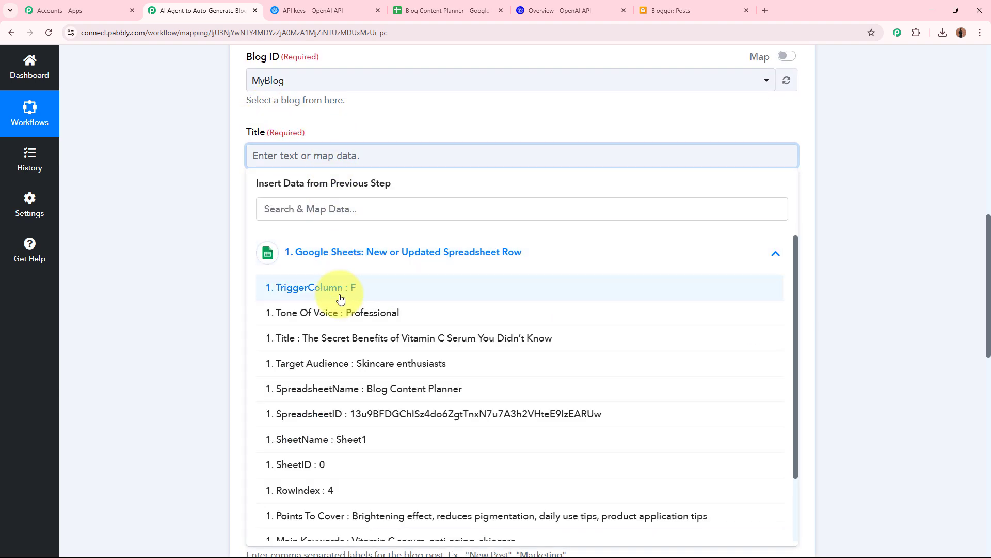
click(343, 337)
click(160, 260)
- Map Choices 0 Message Content from the ChatGPT step to the Blogger post's Content and read through the mapped HTML
scroll(160, 260, down, 1)
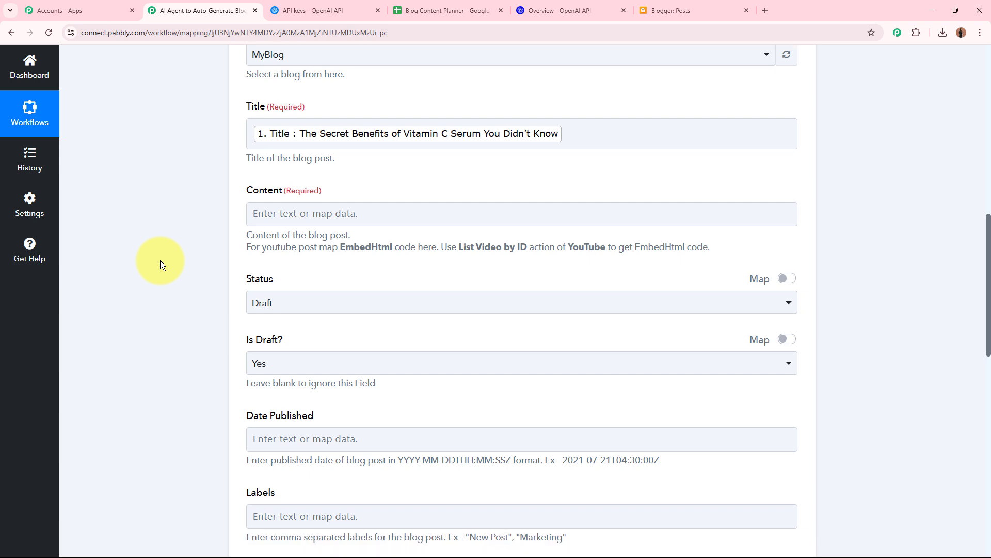
scroll(160, 260, down, 1)
click(381, 176)
click(376, 309)
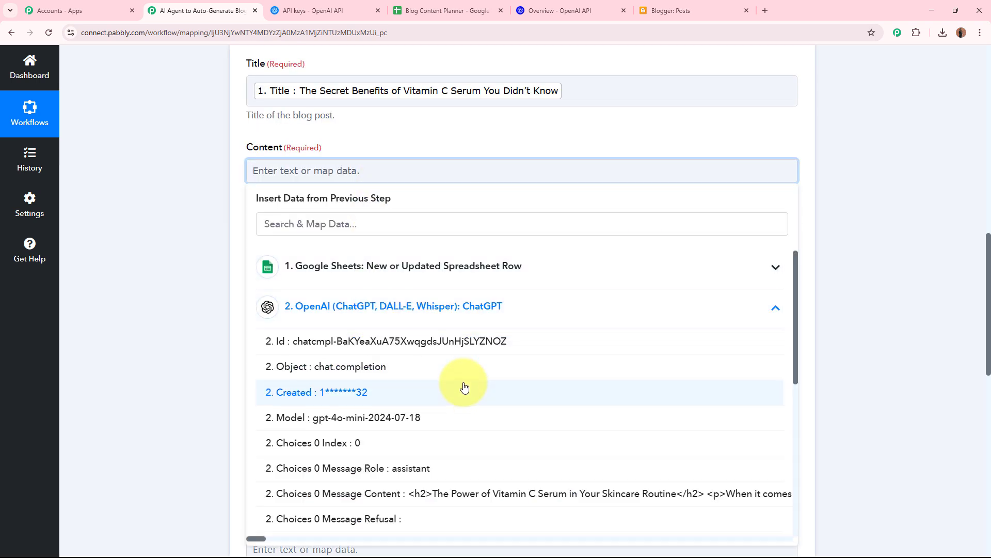
scroll(464, 388, down, 3)
click(456, 350)
click(198, 271)
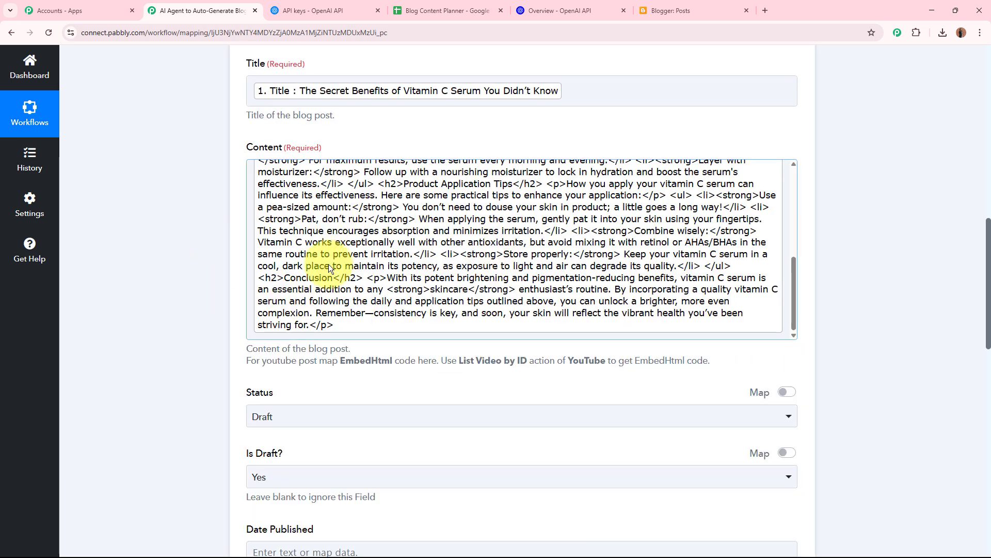
scroll(458, 236, up, 10)
scroll(459, 235, down, 10)
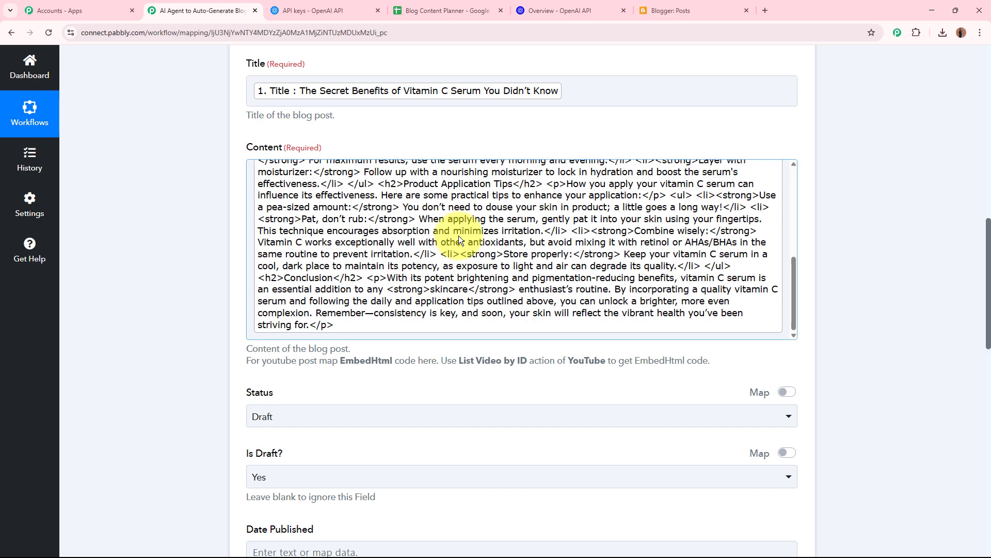
scroll(460, 249, up, 8)
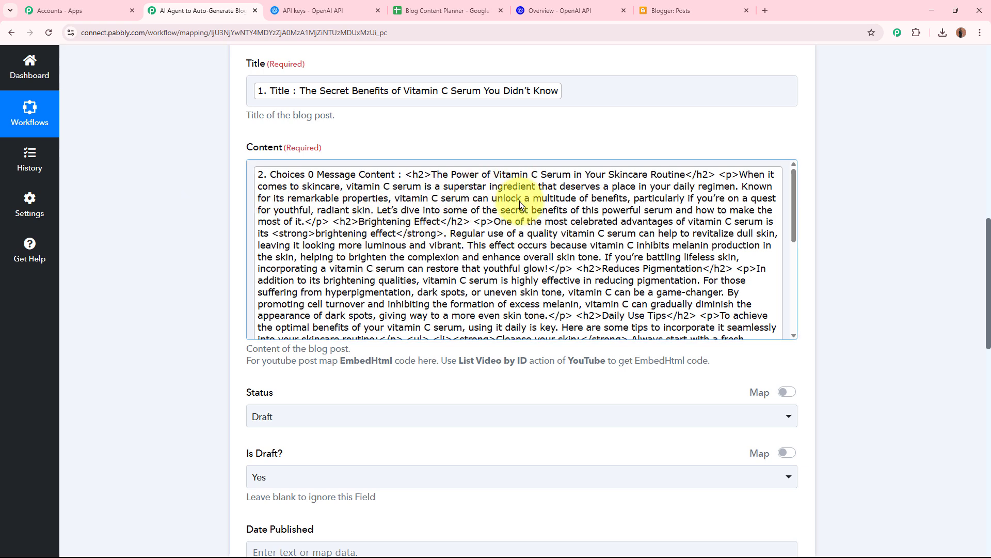
scroll(519, 200, down, 5)
scroll(520, 200, up, 5)
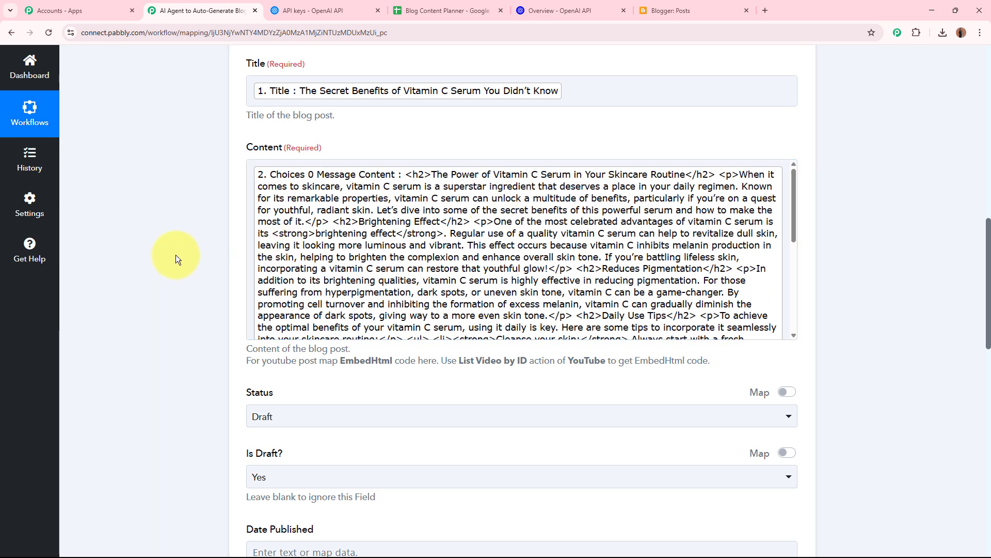
scroll(252, 197, down, 4)
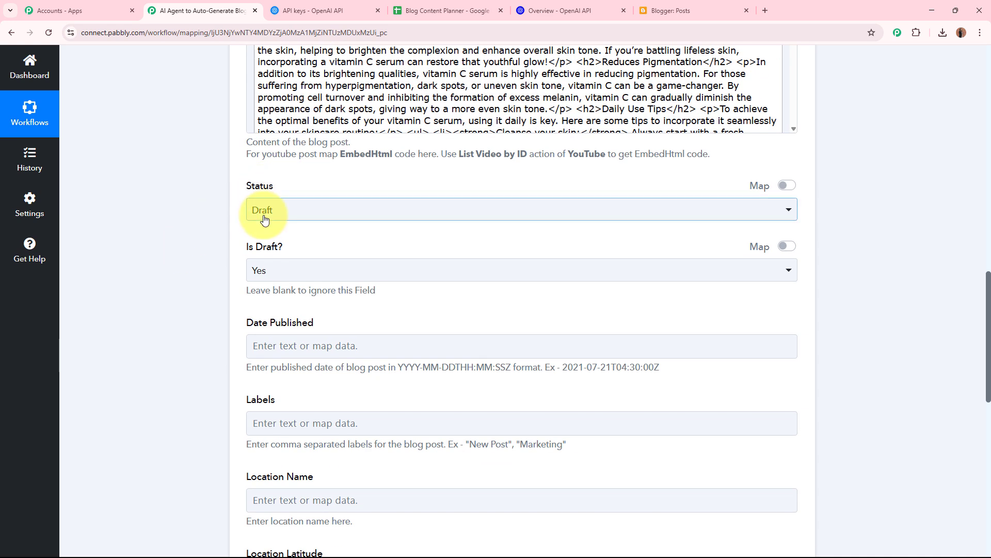
- Set the Blogger post's Status to Draft and Is Draft? to Yes
click(265, 214)
click(261, 274)
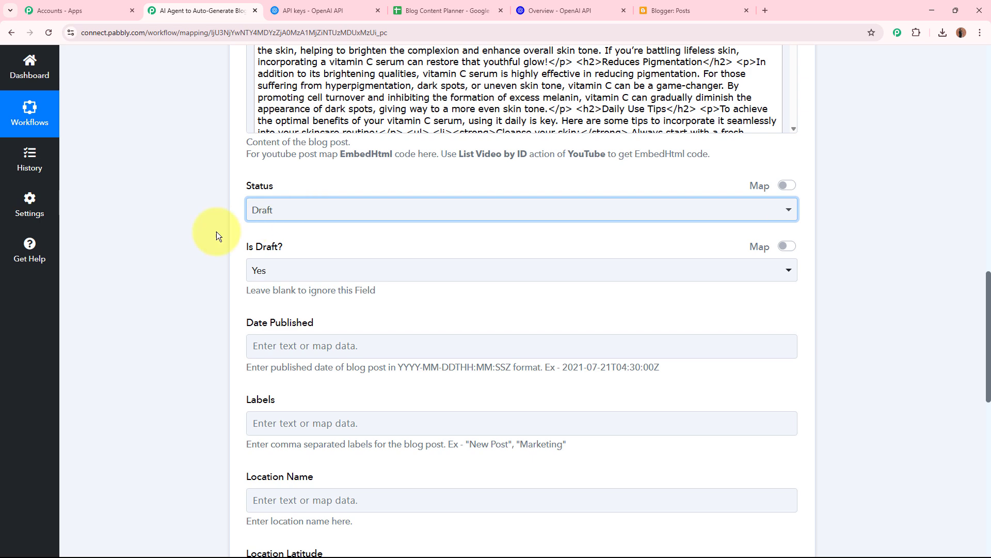
scroll(163, 249, up, 3)
scroll(162, 244, up, 1)
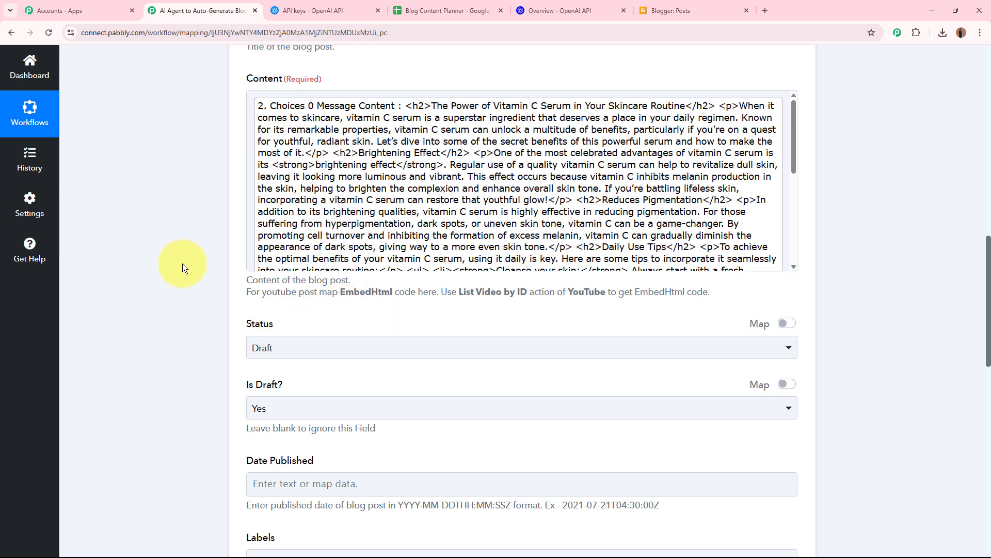
scroll(182, 264, down, 3)
click(305, 272)
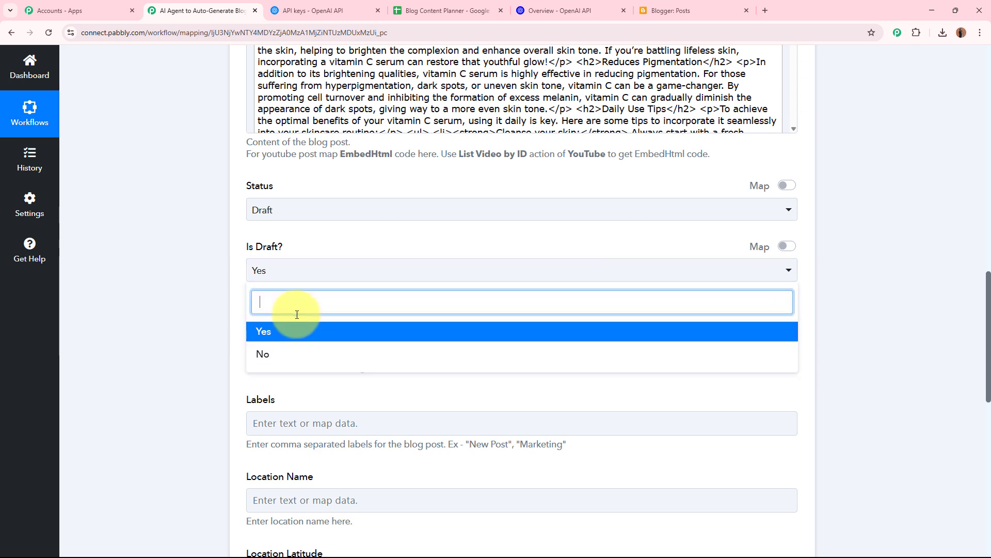
click(290, 331)
- Leave the optional date, label and location fields blank, save and send a test request, and review the response received
scroll(194, 290, down, 4)
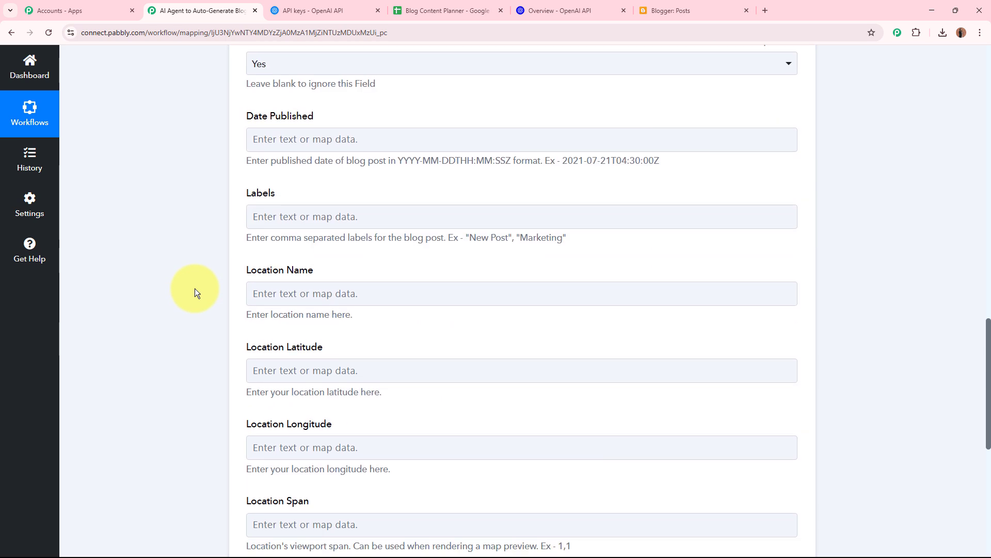
scroll(182, 255, down, 3)
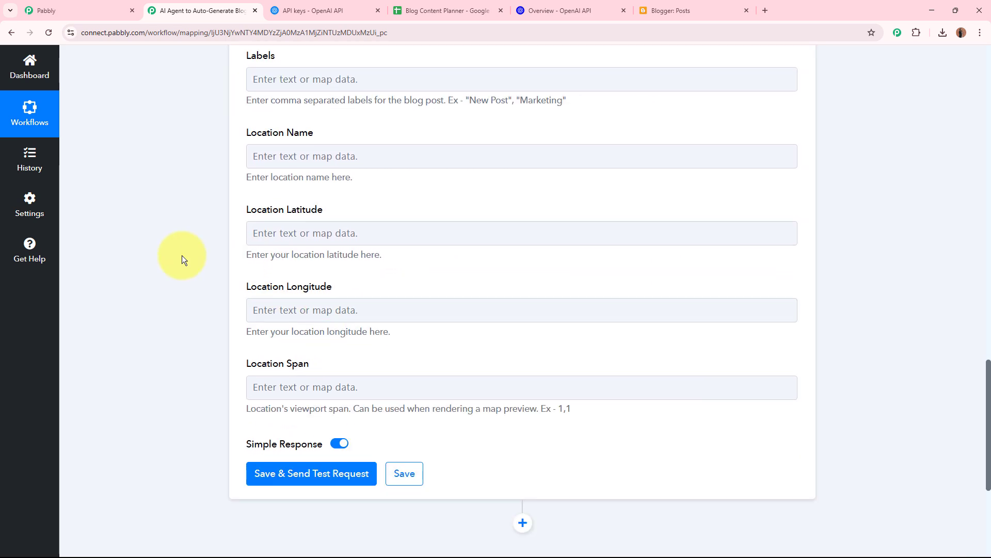
scroll(182, 256, up, 1)
scroll(181, 256, down, 3)
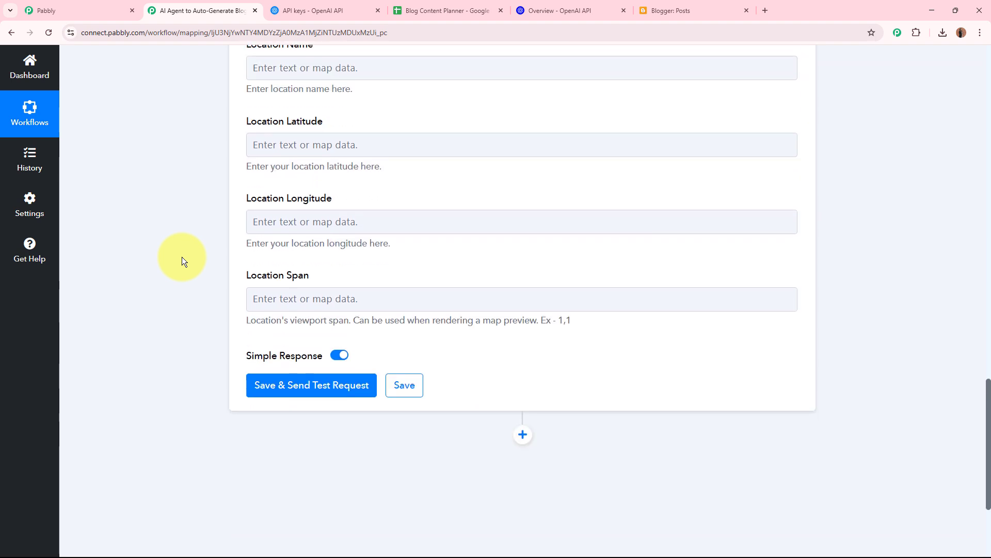
scroll(182, 256, down, 3)
click(320, 220)
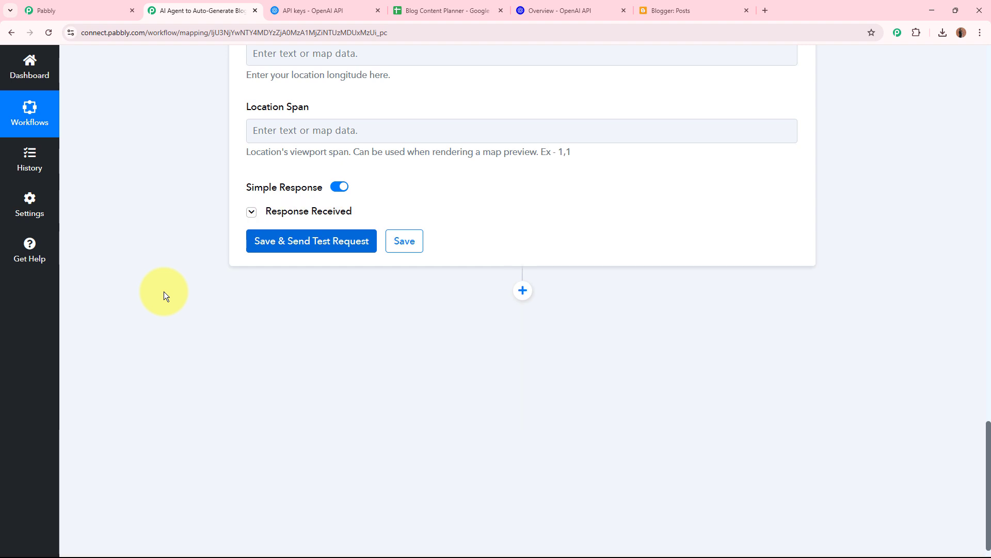
scroll(217, 310, down, 3)
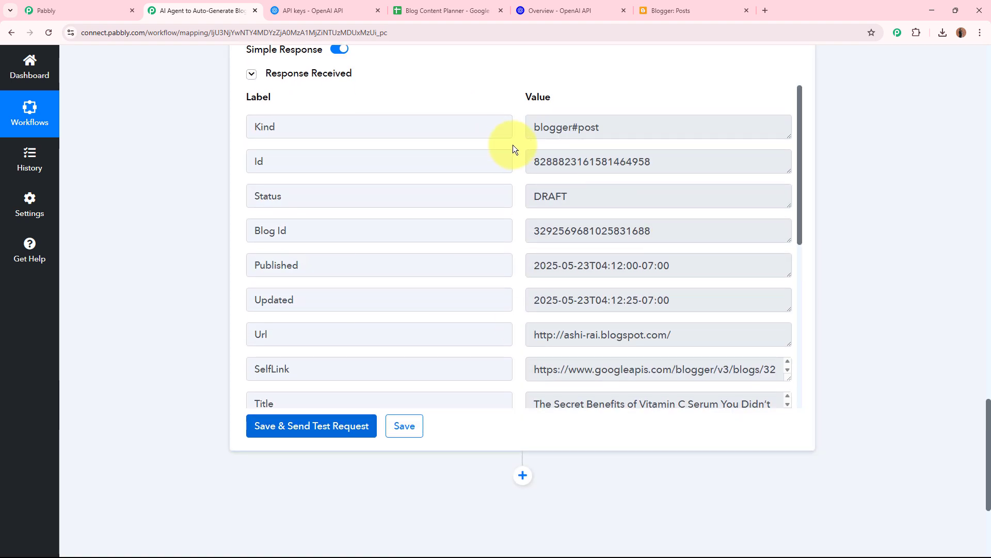
- Switch to Blogger, reload the posts list, open the newest draft, and check its title and HTML content
click(721, 7)
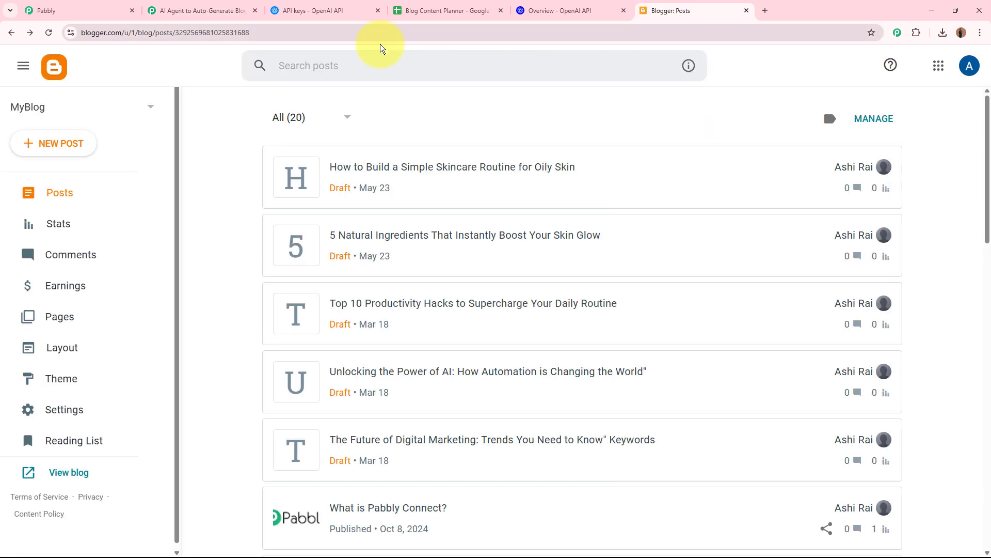
click(49, 32)
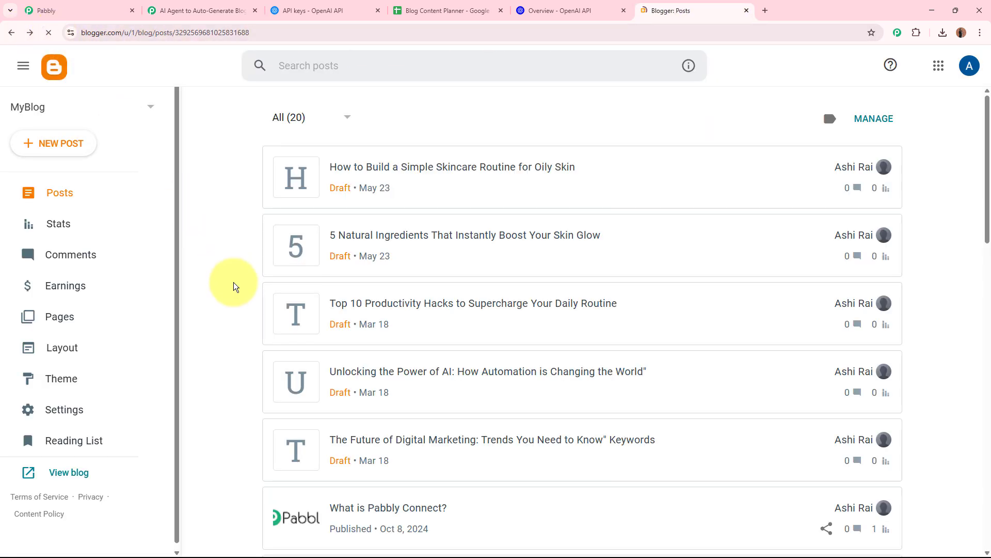
click(546, 175)
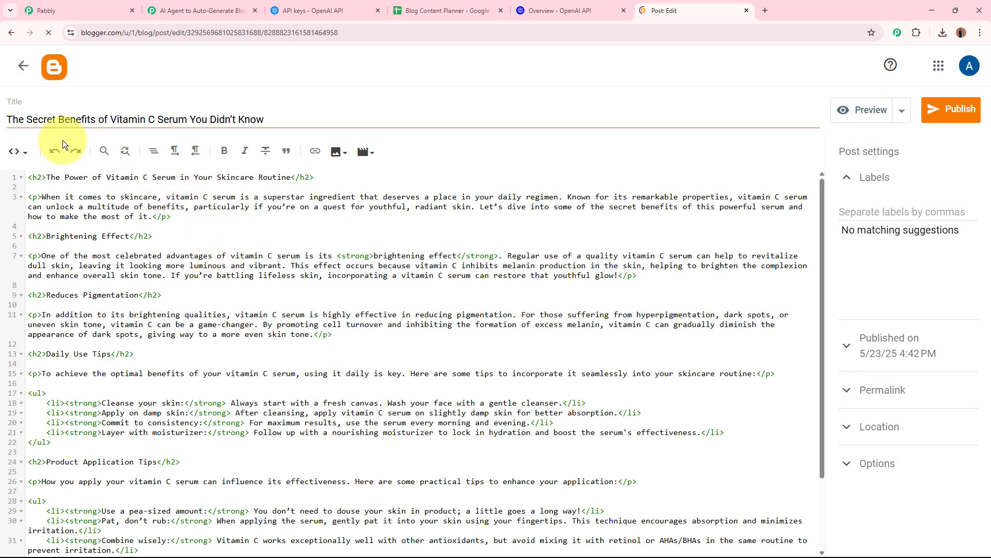
drag(10, 118, 310, 122)
click(310, 121)
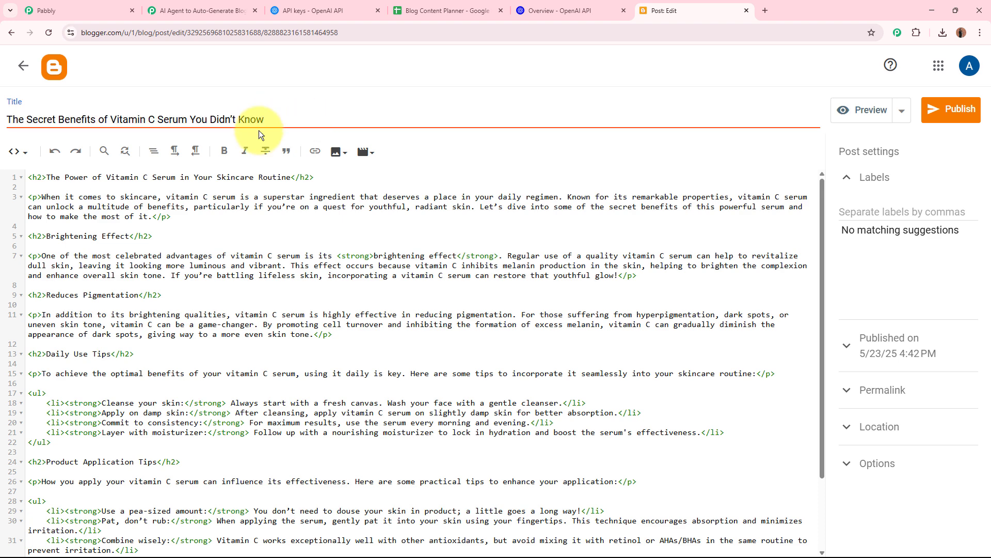
- Preview the vitamin C serum draft and read through its headings, paragraphs and lists
click(875, 110)
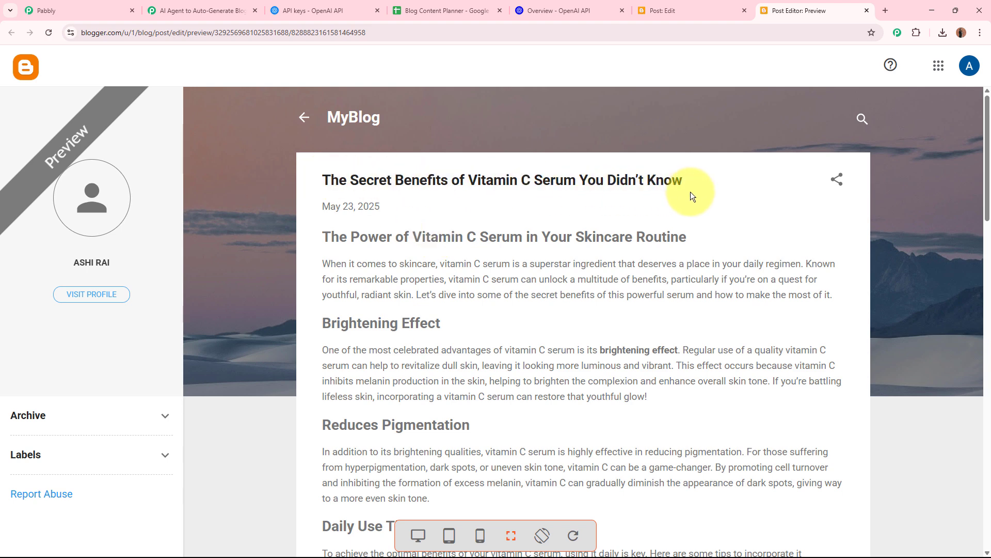
scroll(640, 300, down, 8)
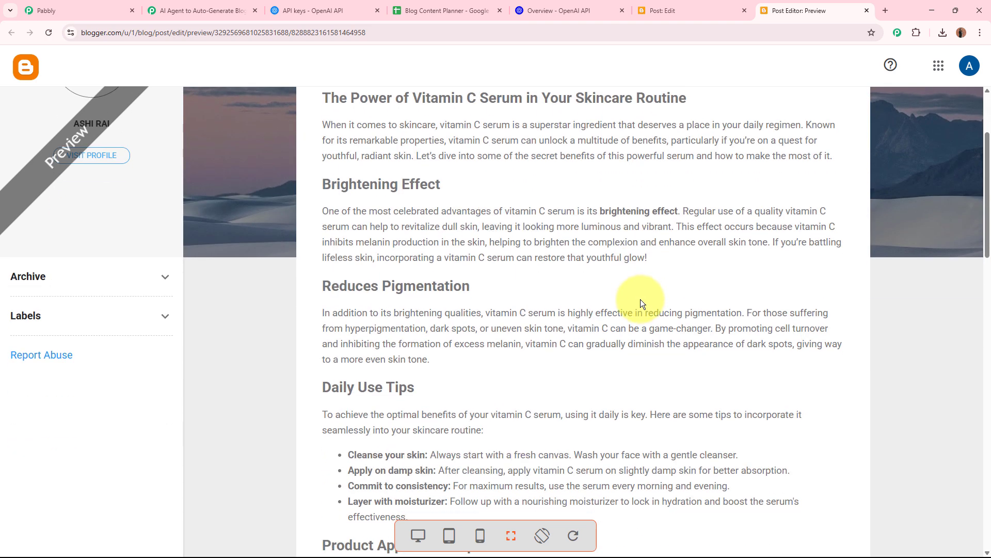
scroll(640, 303, down, 3)
scroll(641, 299, up, 10)
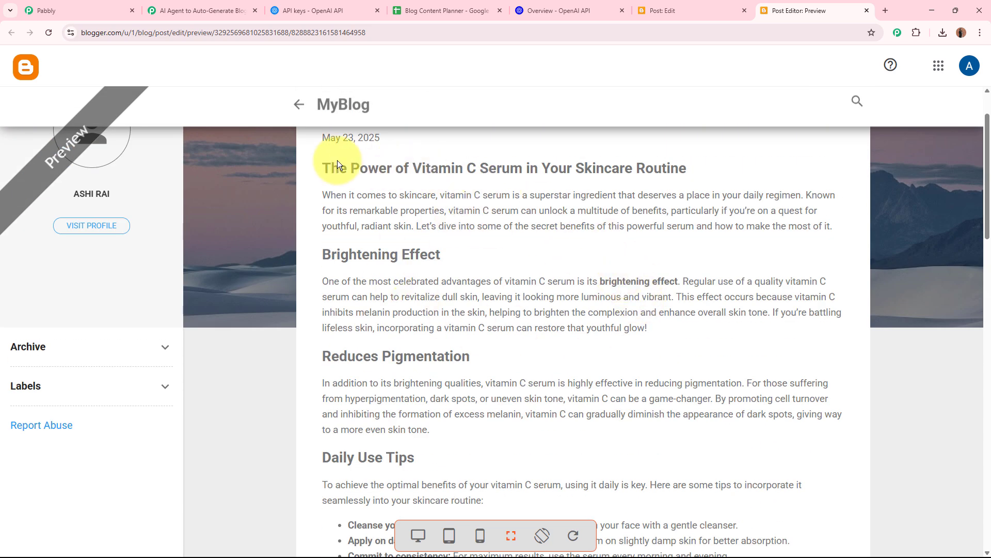
scroll(484, 316, down, 5)
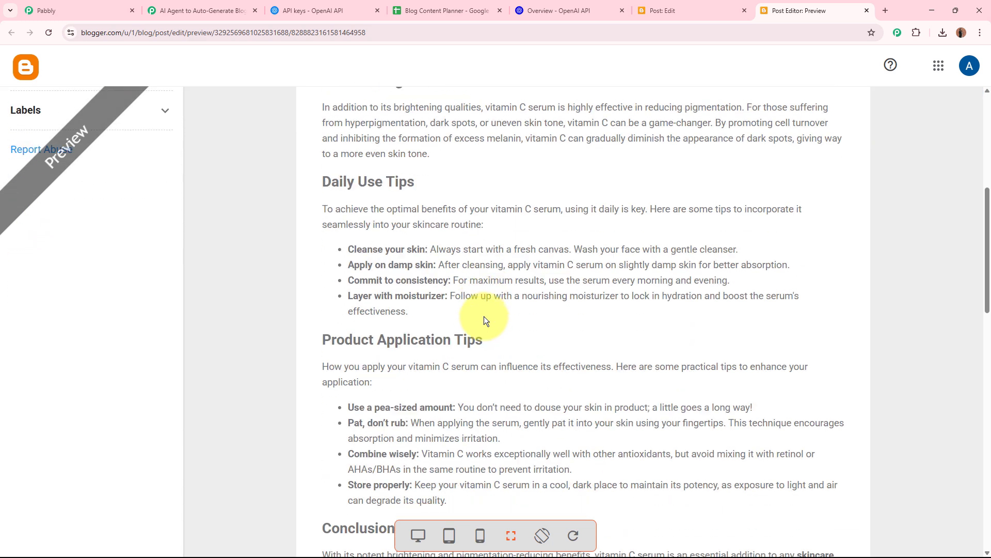
scroll(483, 321, up, 6)
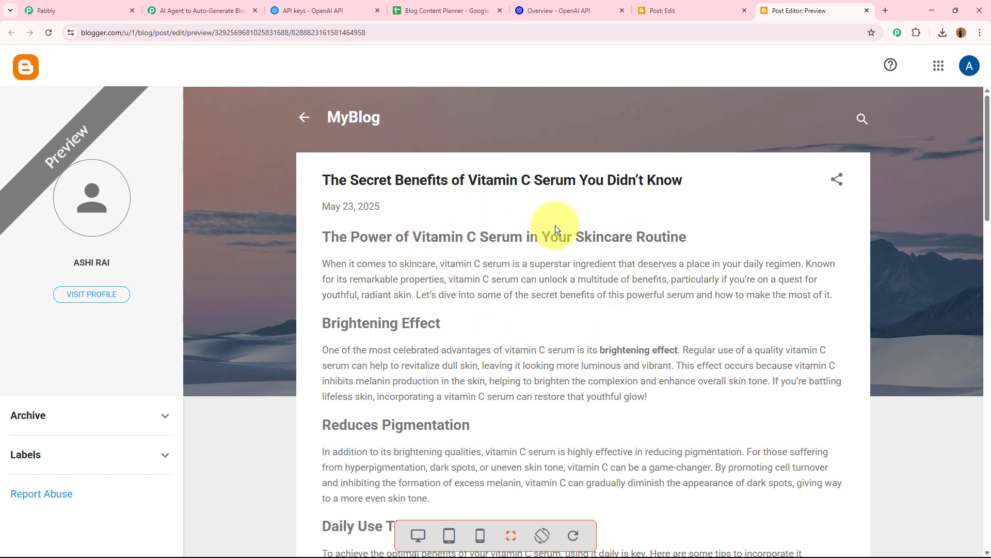
- View the Blog Content Planner sheet at 125% and compare the vitamin C row's Blog Status cell with the draft preview
click(434, 11)
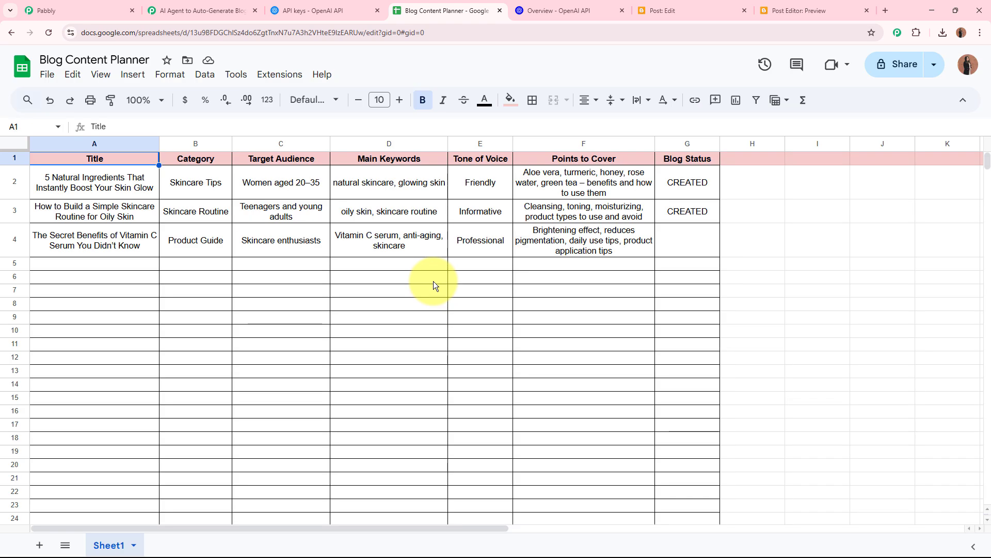
click(159, 100)
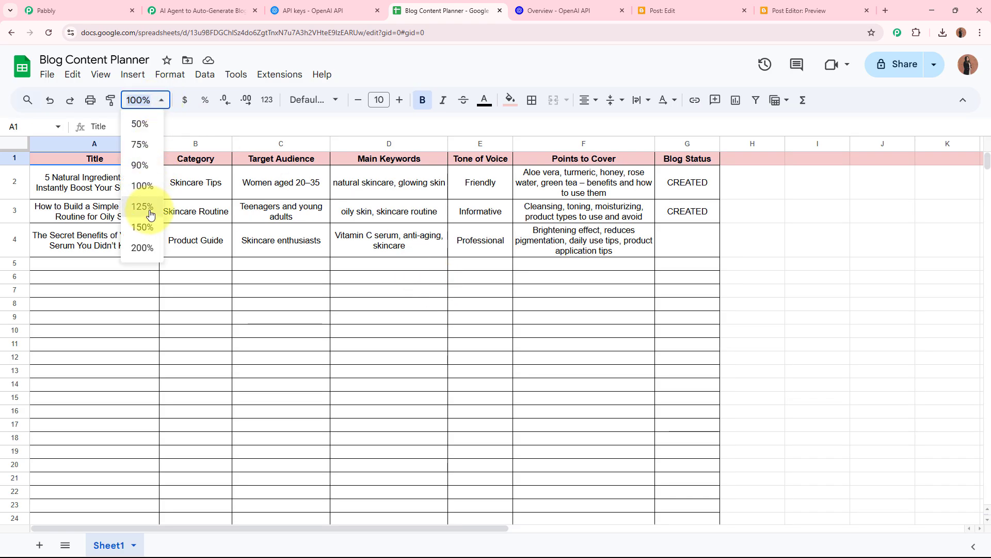
click(143, 207)
click(880, 166)
click(870, 265)
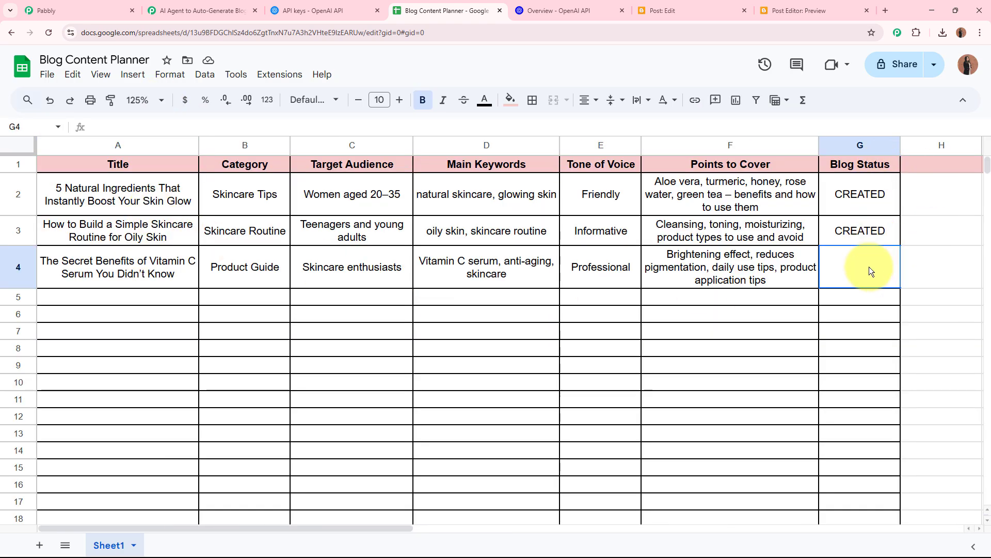
click(798, 10)
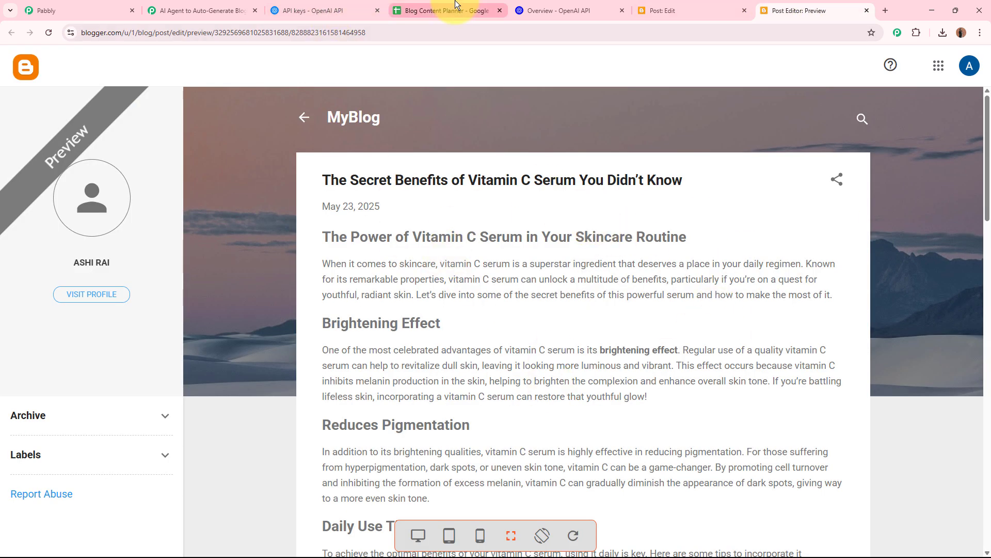
click(443, 10)
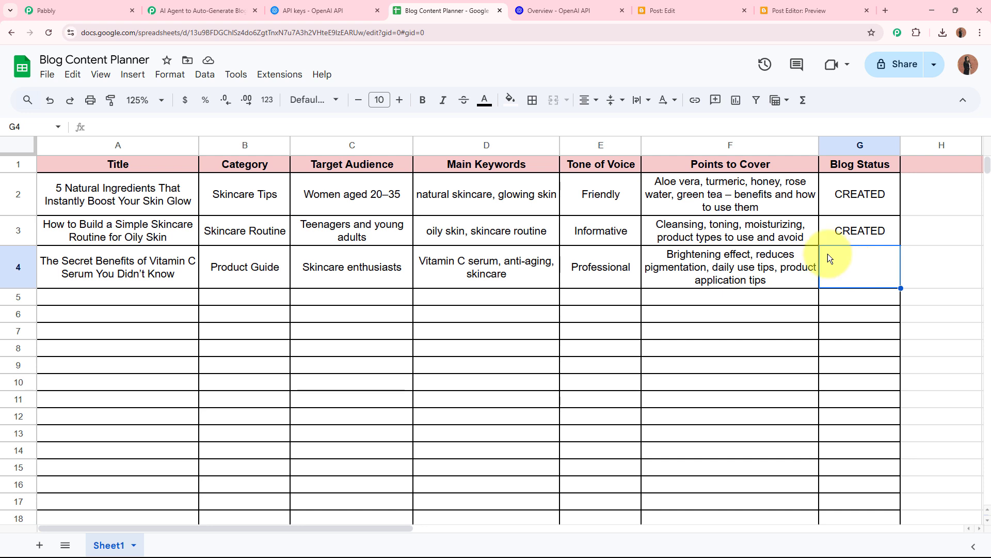
- In Pabbly Connect, add a Google Sheets action after the Blogger step with Update Row as the action event
click(199, 11)
scroll(181, 236, down, 4)
click(522, 265)
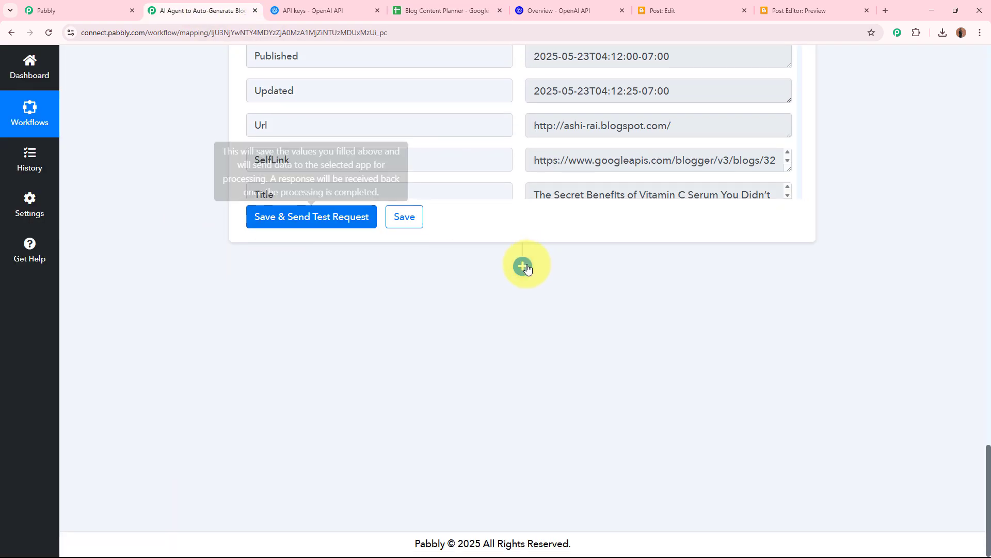
click(525, 268)
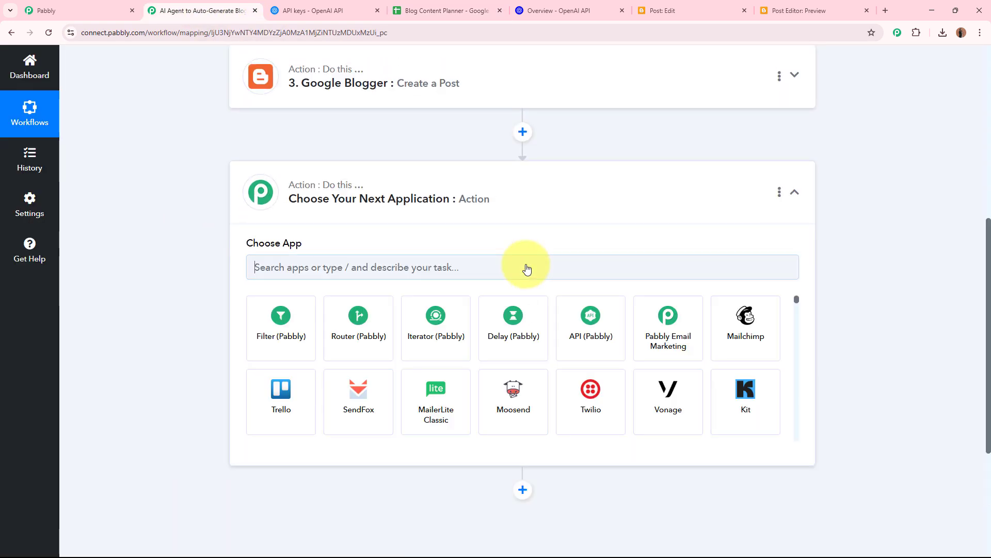
text(Google)
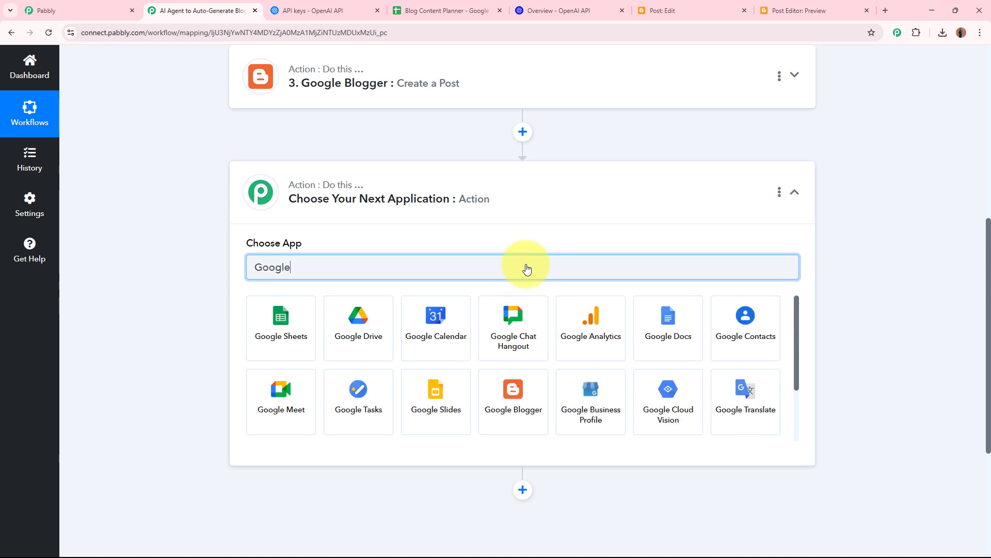
click(314, 329)
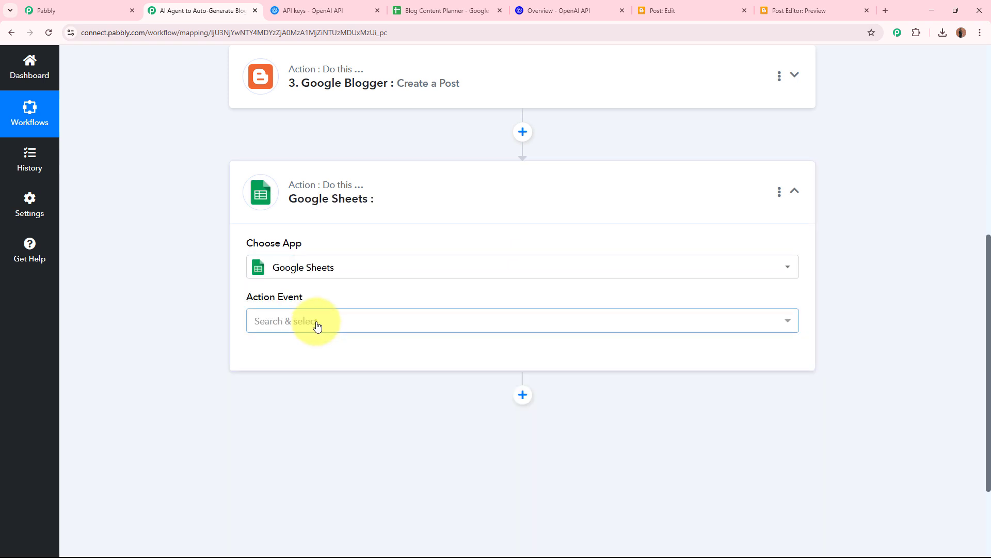
click(316, 326)
scroll(342, 259, down, 10)
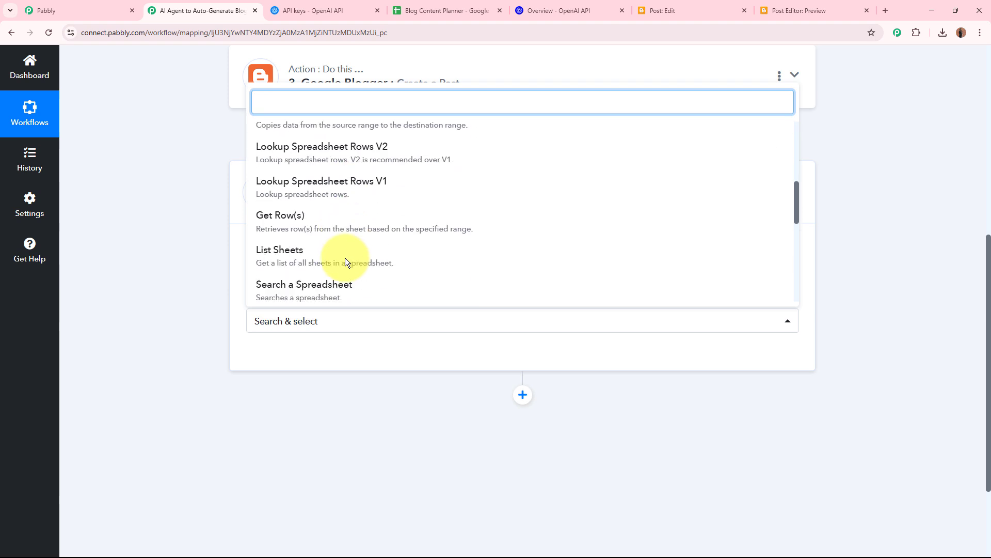
click(343, 175)
- Connect the Update Row action using the existing Google Sheets #129 connection and save it
click(275, 358)
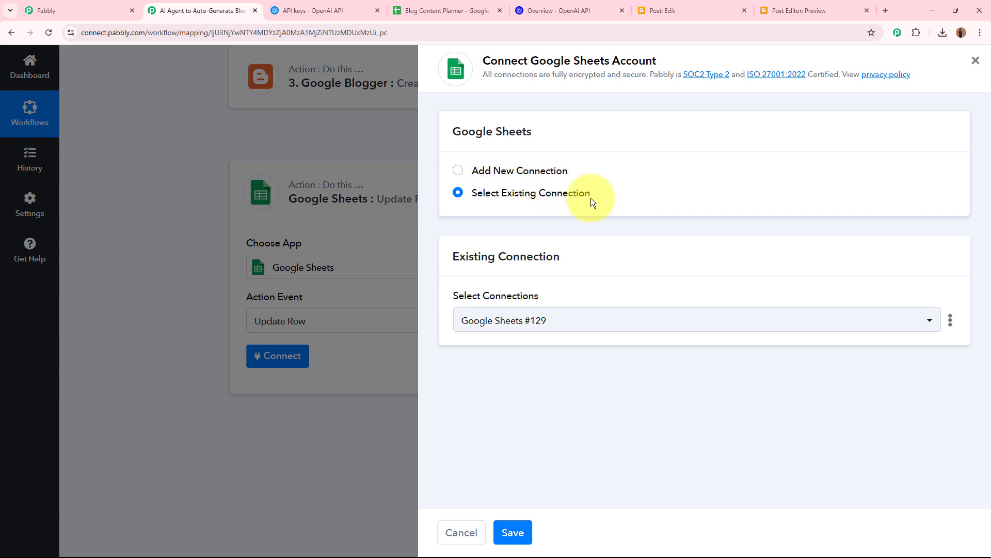
click(468, 171)
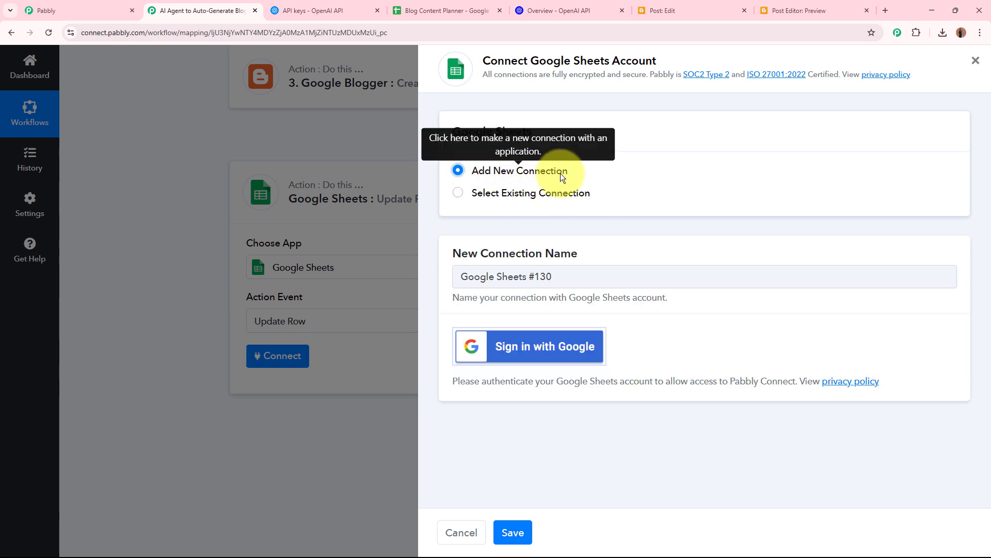
click(457, 194)
click(514, 522)
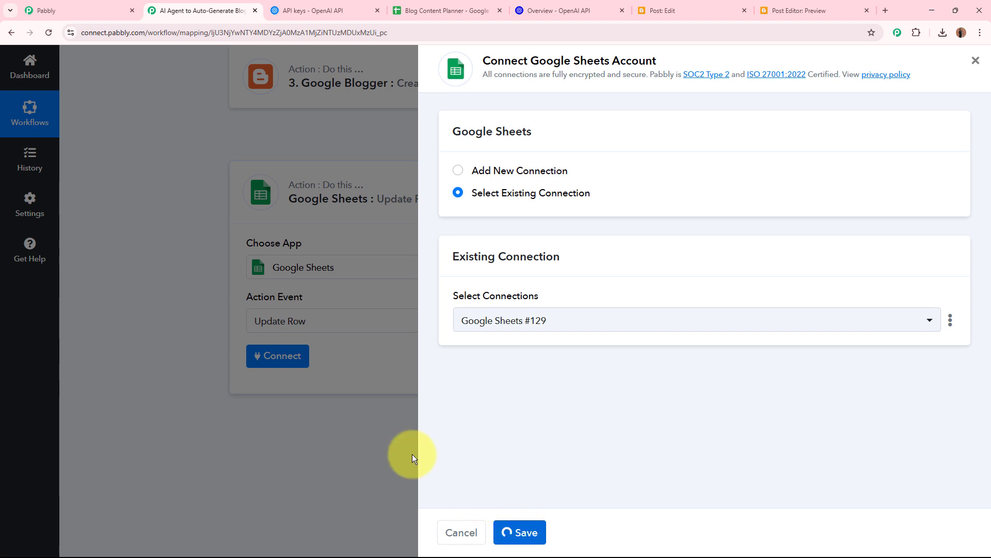
- Set the Update Row action's spreadsheet to Blog Content Planner with Sheet1, checking the names in the planner file
scroll(181, 268, down, 1)
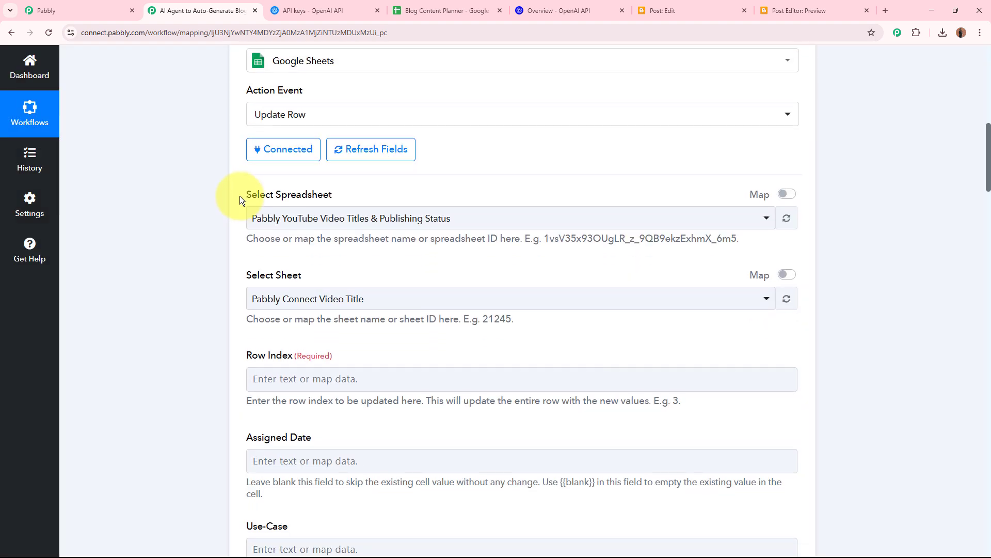
drag(243, 195, 341, 198)
click(448, 2)
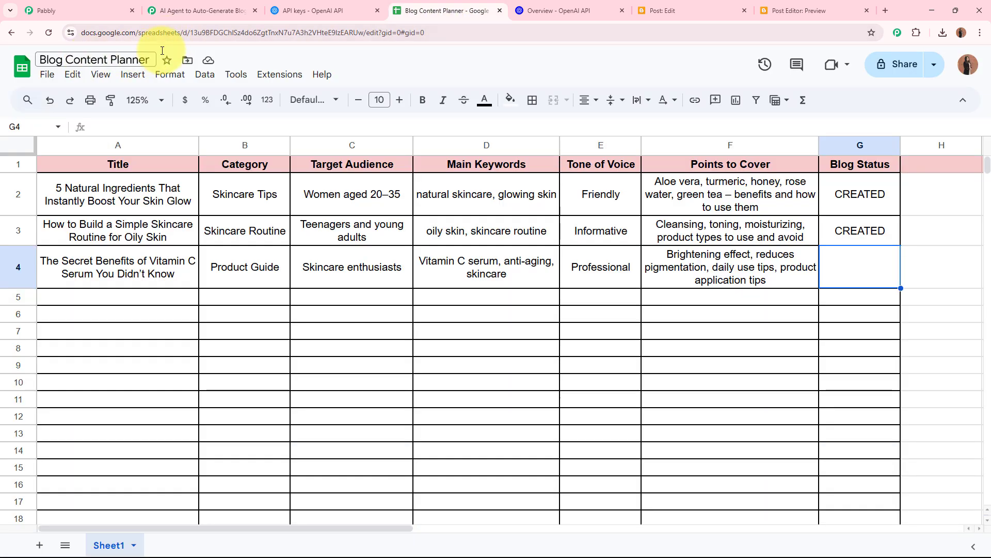
click(222, 10)
click(384, 217)
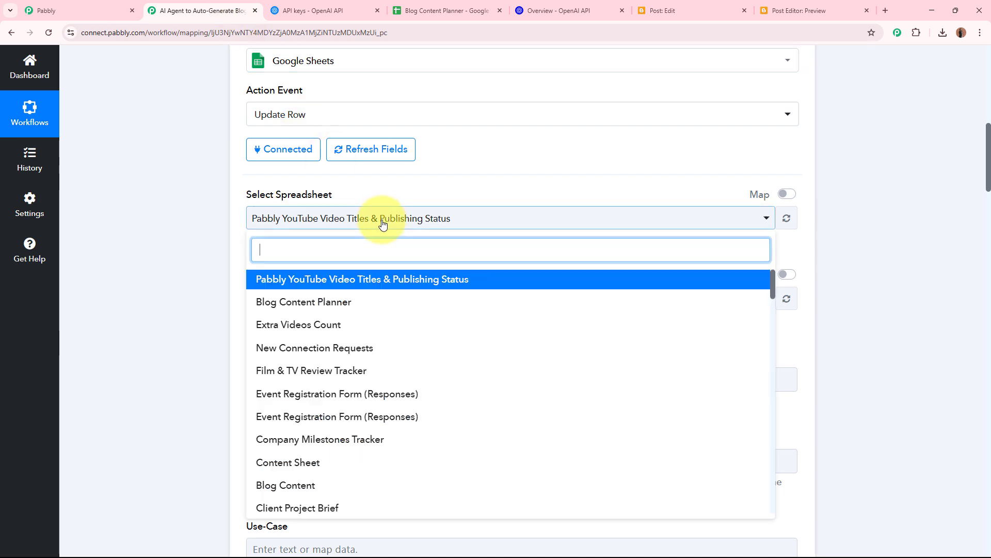
click(332, 303)
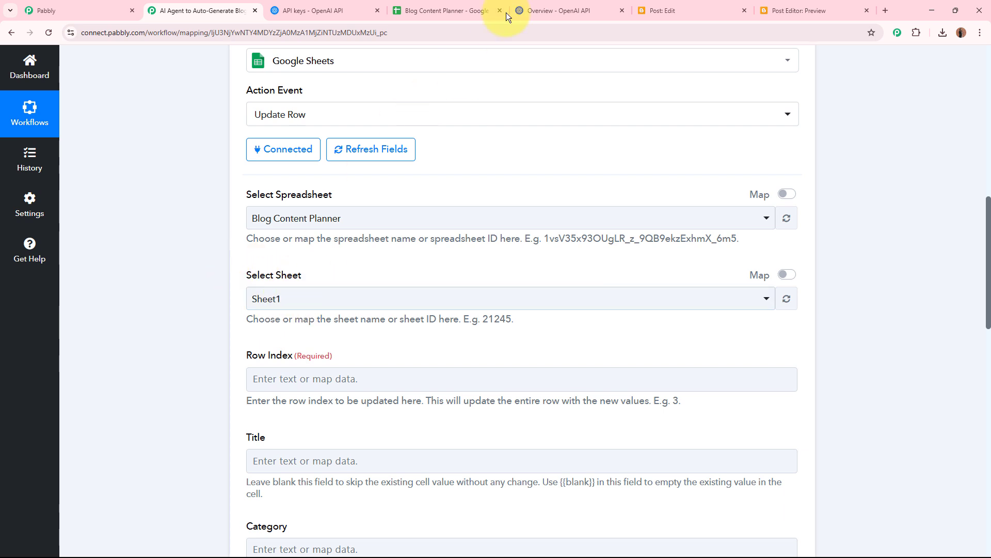
click(443, 11)
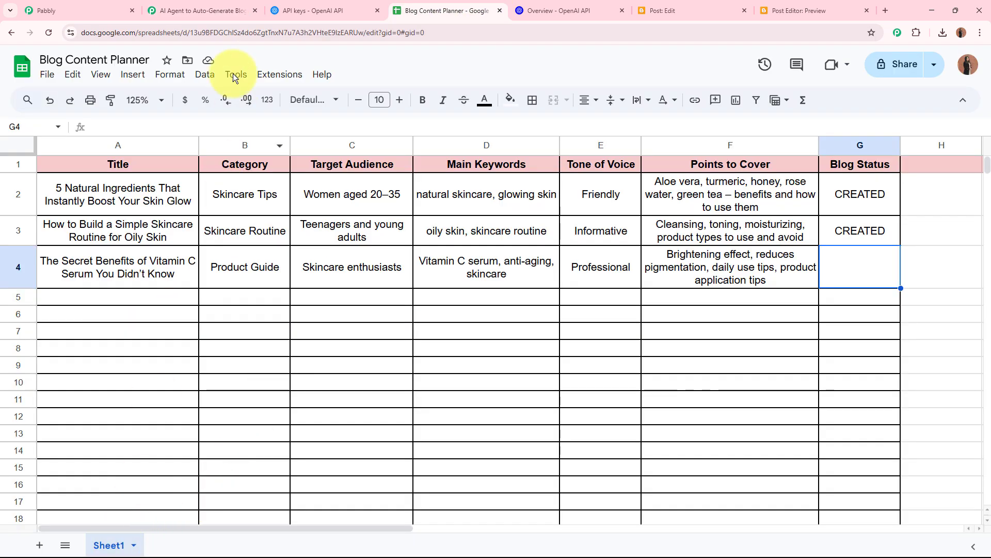
- In Pabbly Connect, select Sheet1 for the Update Row action and map its Row Index to the RowIndex value from the Google Sheets trigger
click(236, 10)
click(327, 303)
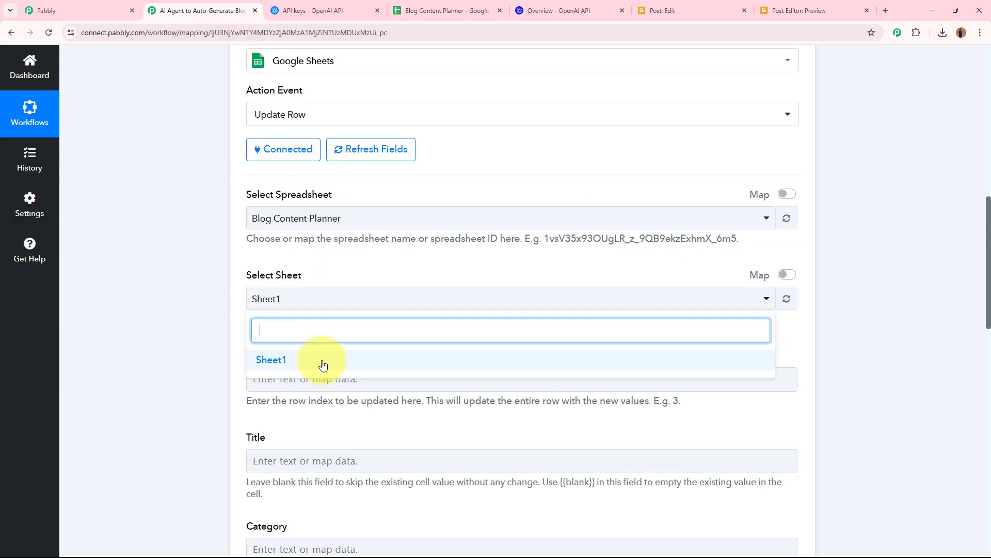
click(323, 364)
scroll(150, 299, down, 4)
click(318, 169)
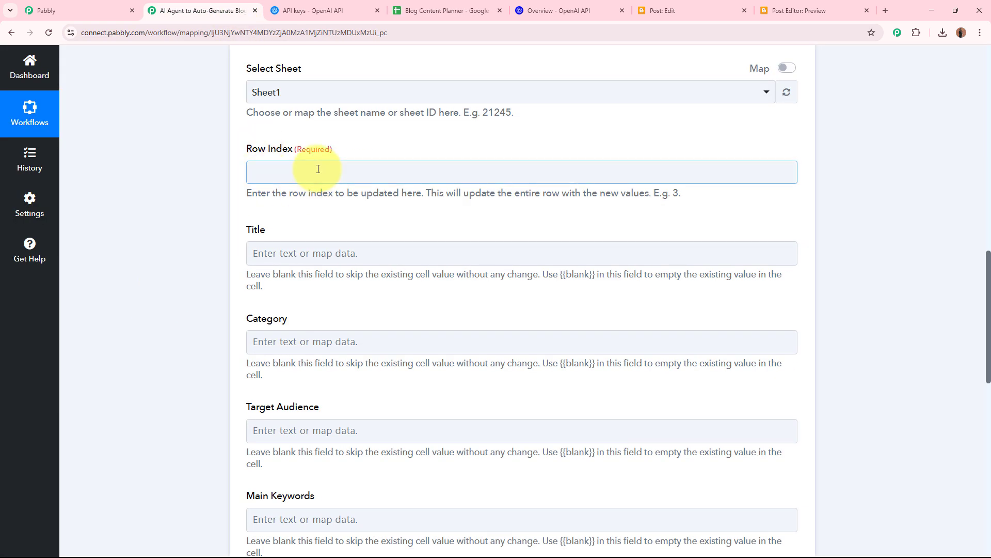
click(365, 266)
scroll(369, 453, down, 2)
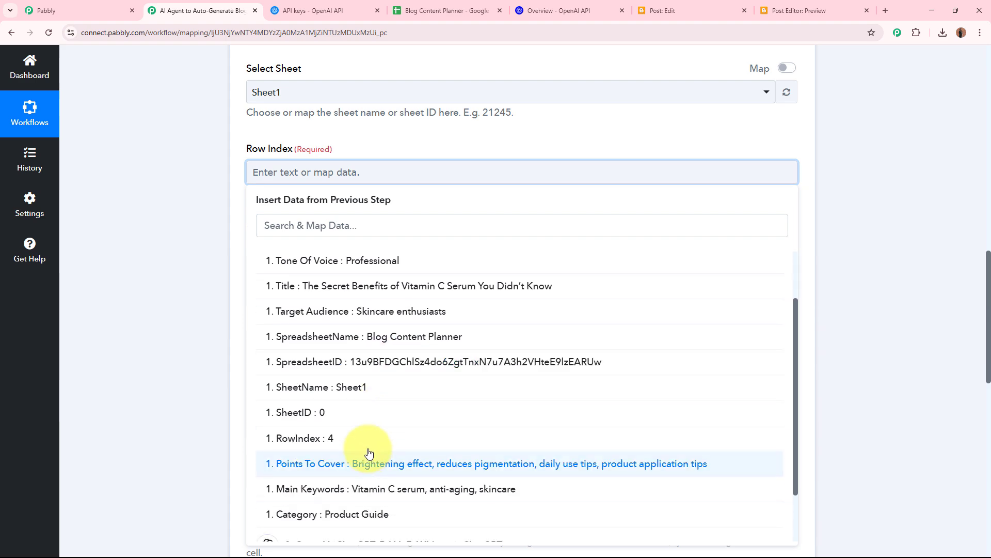
click(304, 438)
click(162, 330)
- Set the Update Row action's Blog Status to CREATED, leaving the other column fields blank, and save it with a test request
scroll(162, 330, down, 4)
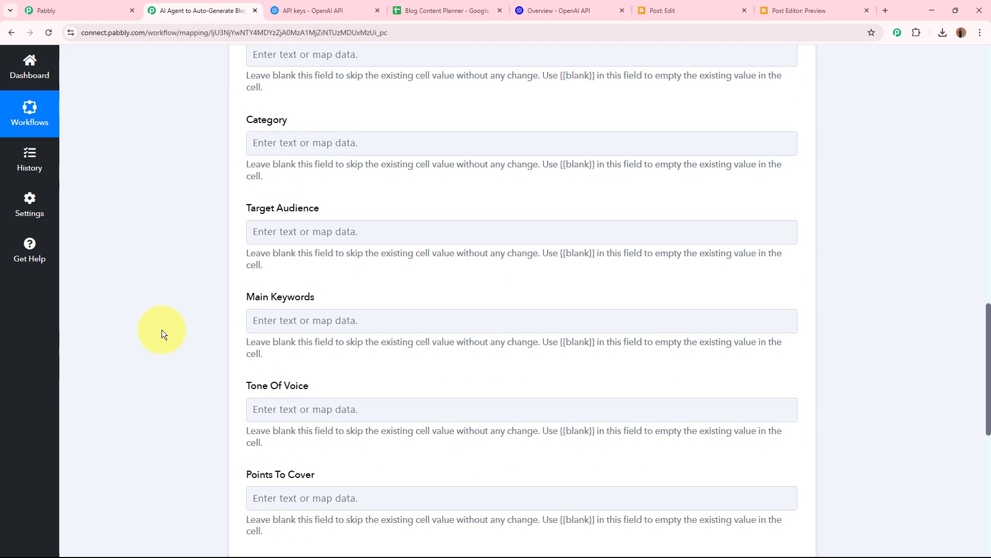
scroll(162, 330, down, 4)
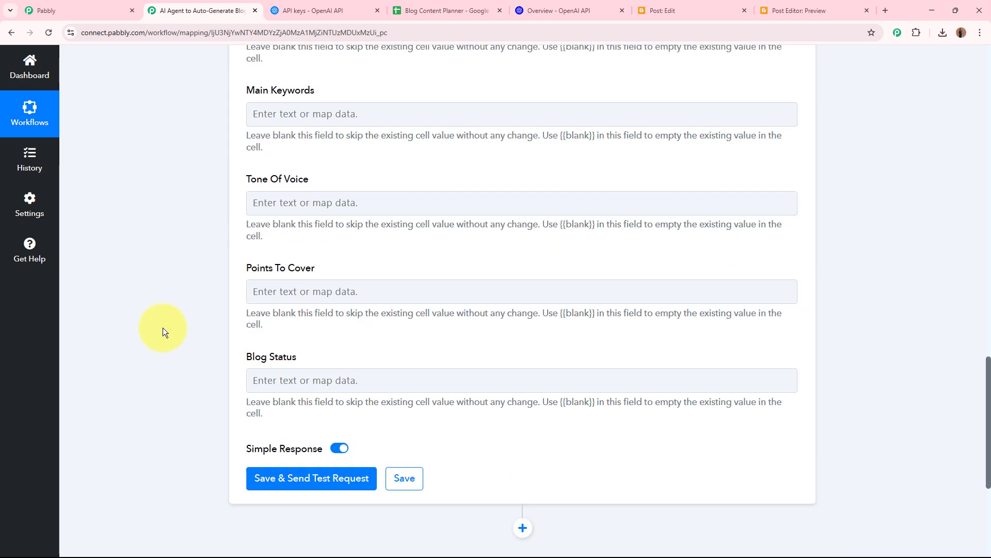
scroll(163, 328, down, 4)
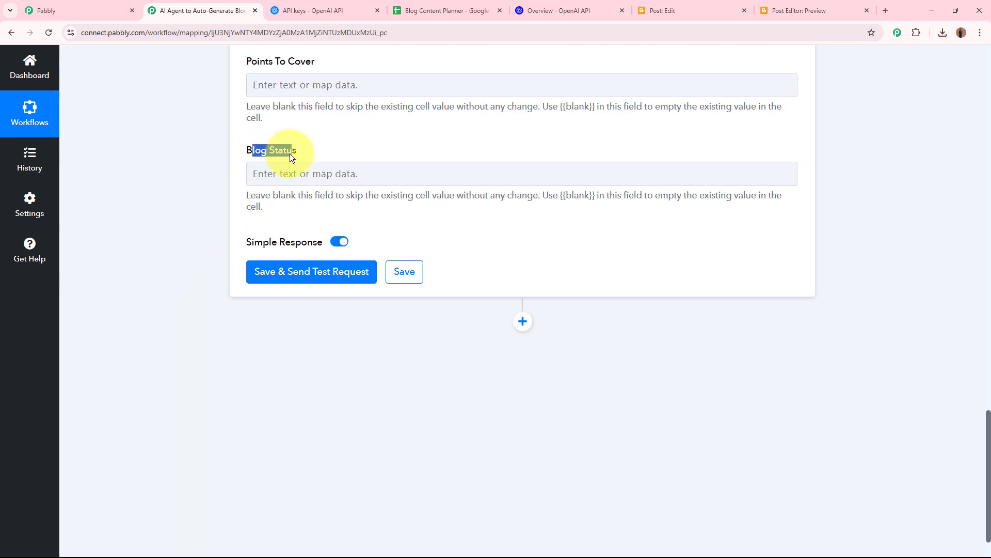
click(293, 174)
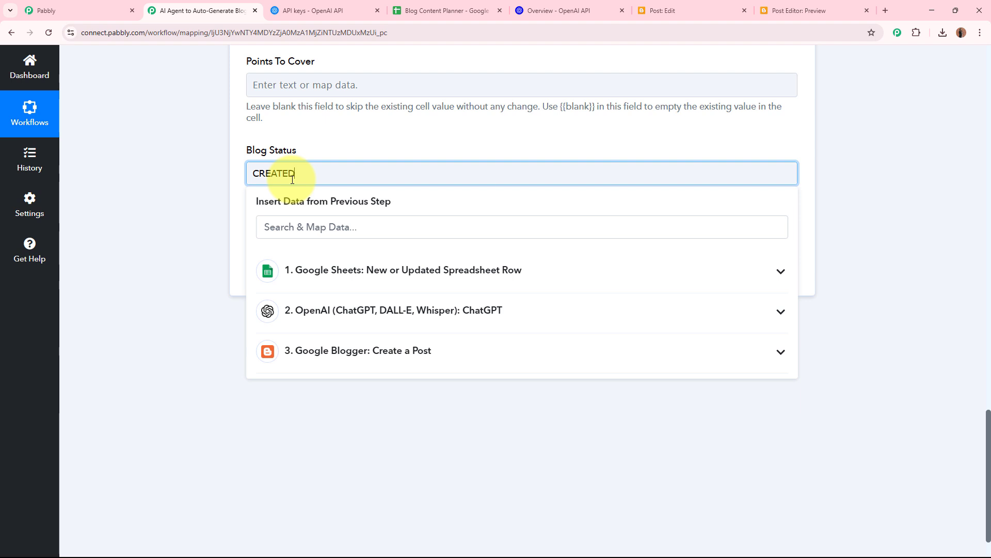
click(205, 209)
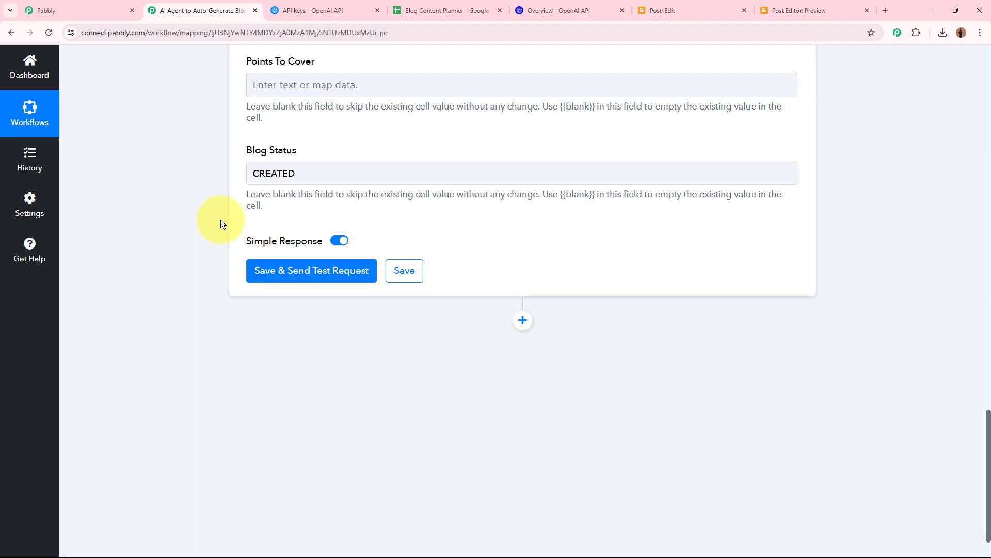
click(292, 269)
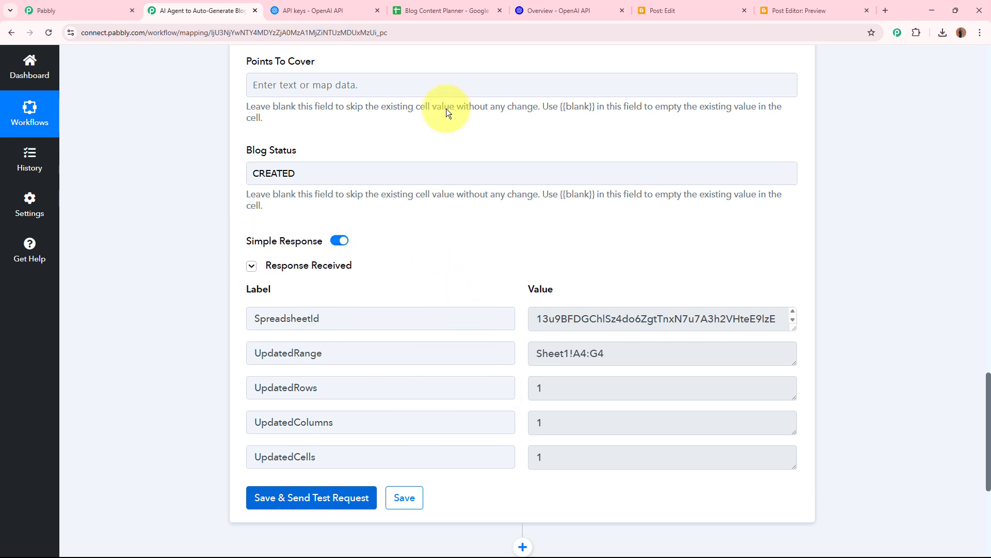
- Switch to the Blog Content Planner sheet and check the Blog Status of the vitamin C serum row
click(451, 10)
click(853, 300)
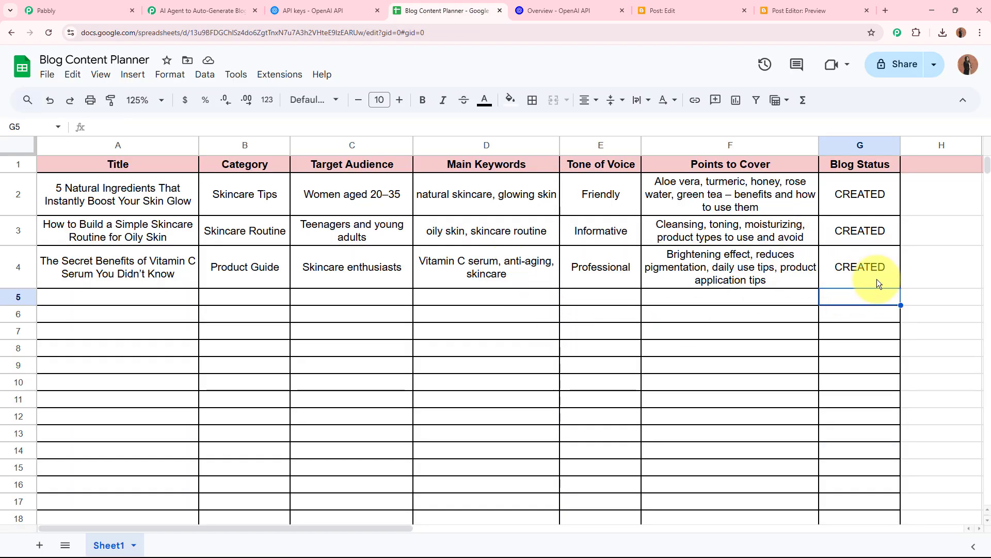
drag(888, 271, 70, 273)
click(293, 389)
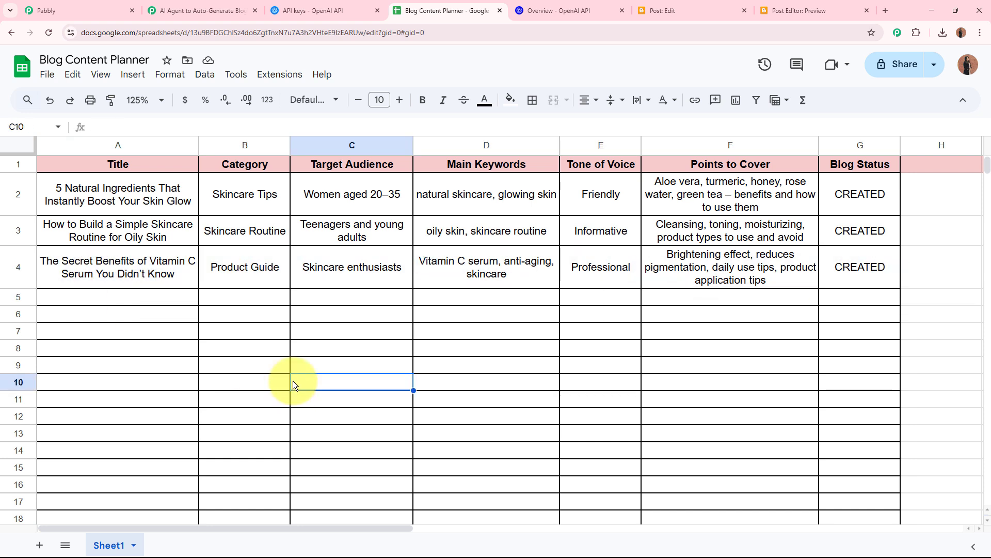
- Review the workflow from its trigger in Pabbly Connect, and examine the next empty row in the planner sheet
click(196, 11)
scroll(189, 264, up, 20)
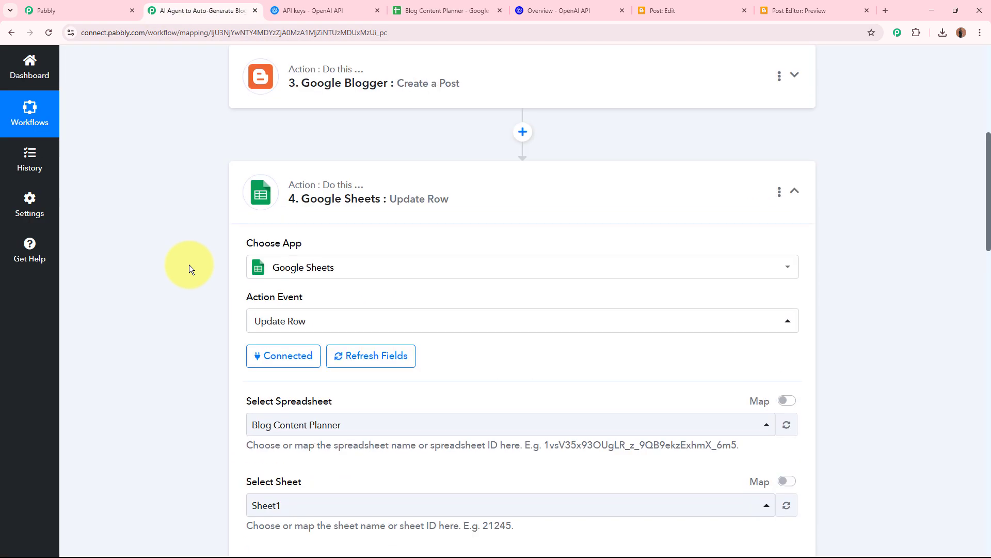
scroll(592, 339, up, 5)
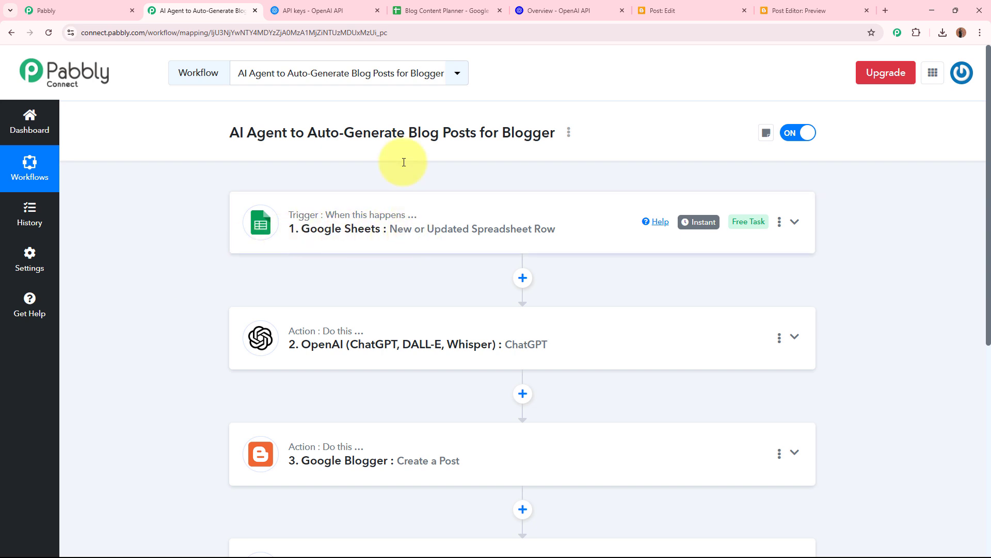
click(445, 10)
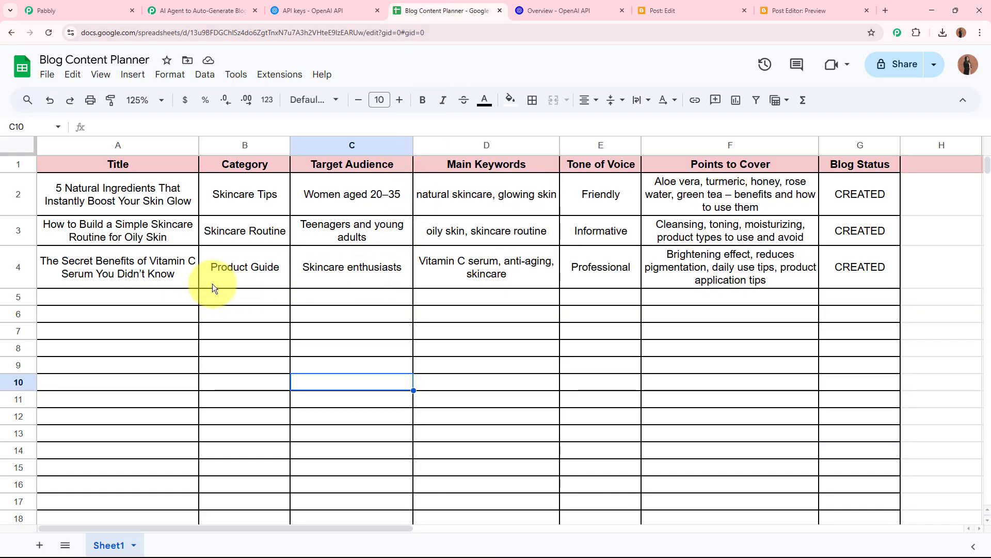
drag(168, 295, 701, 296)
click(669, 355)
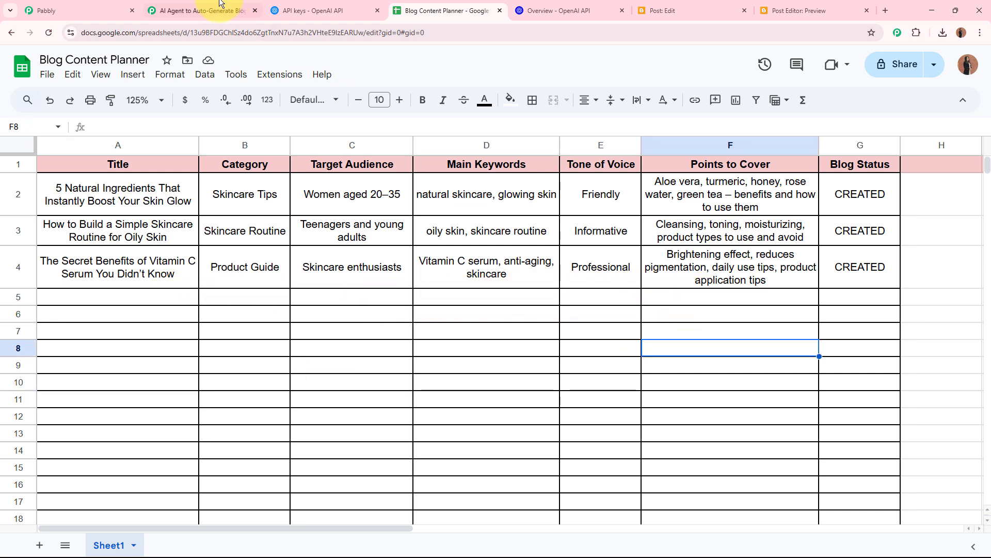
- Review the workflow's OpenAI, Blogger and Update Row actions in Pabbly Connect against the vitamin C row's Blog Status cell in the planner
click(206, 10)
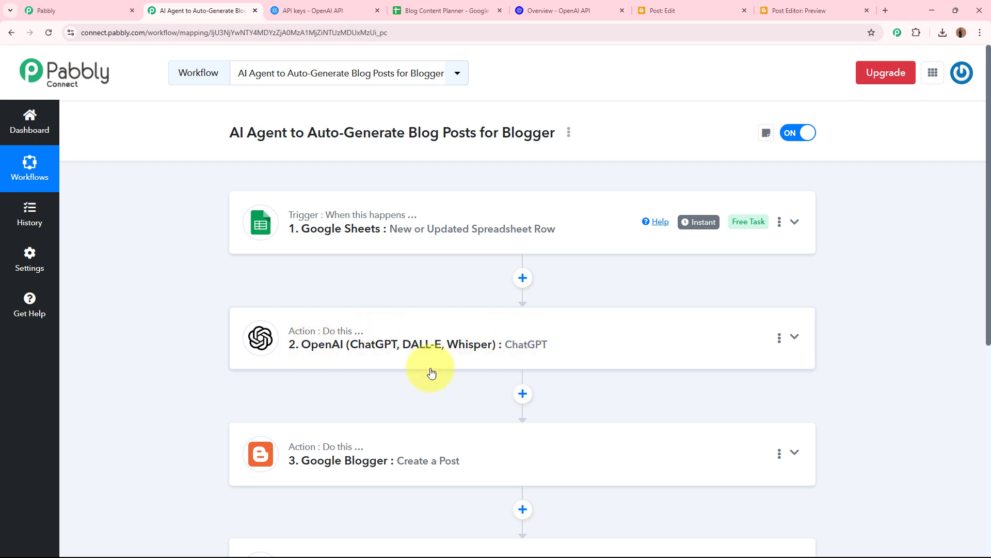
scroll(365, 297, down, 4)
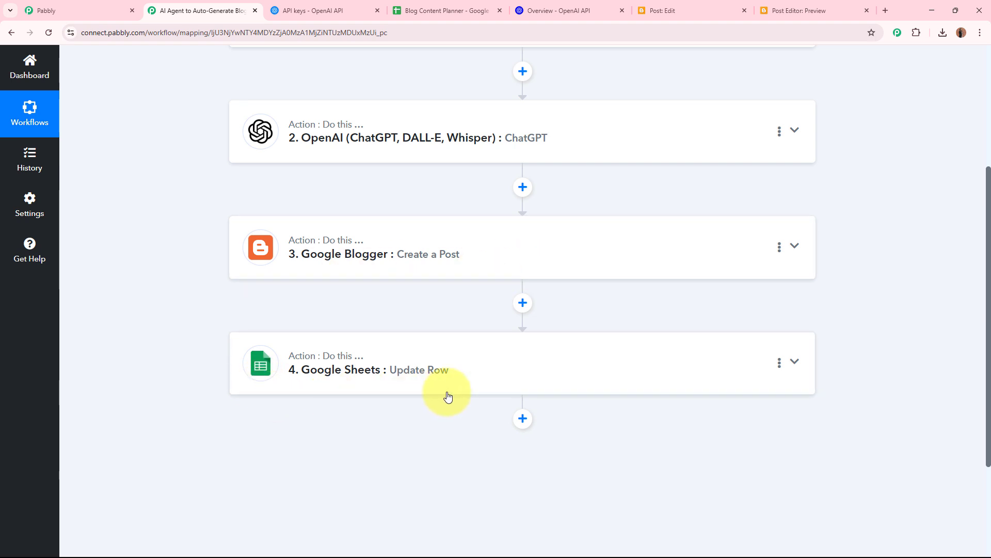
click(445, 10)
click(825, 267)
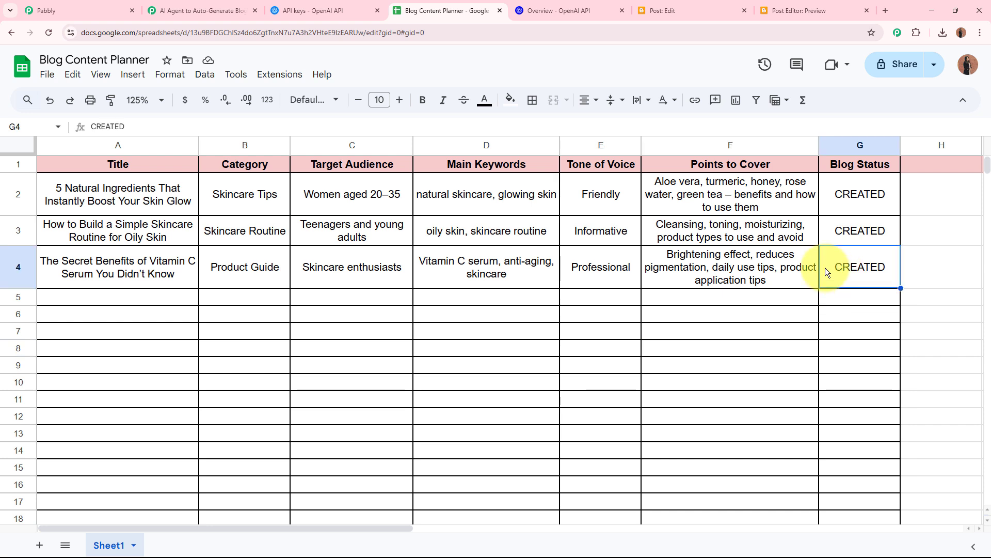
click(211, 6)
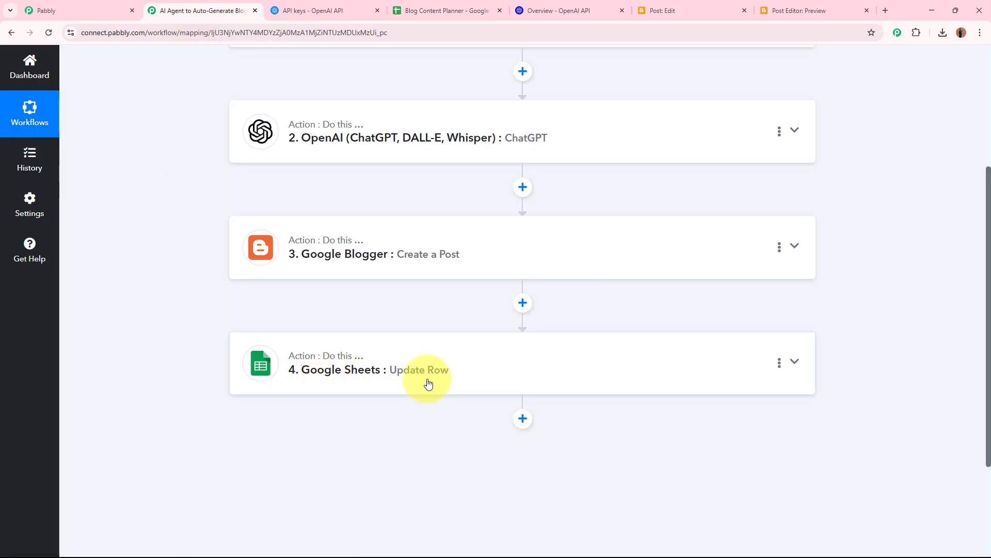
scroll(428, 383, up, 4)
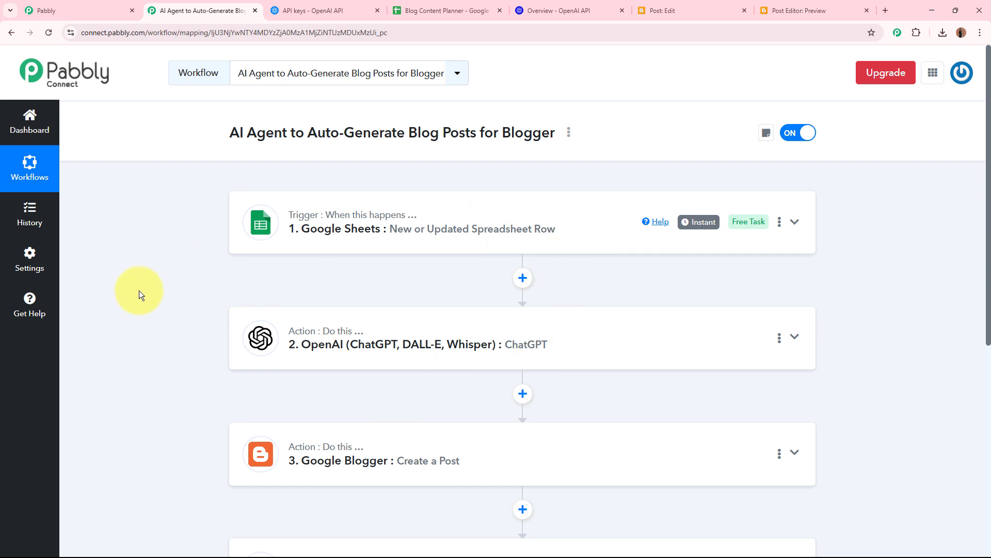